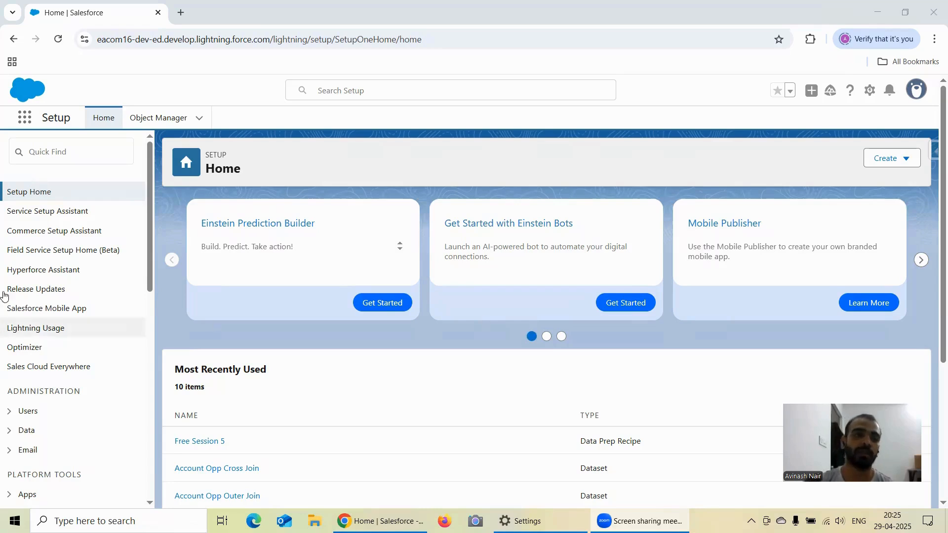
Open the Data Manager from Analytics Studio and display the list of dataflows.
{"action": "left_click", "coordinate": [19, 123]}
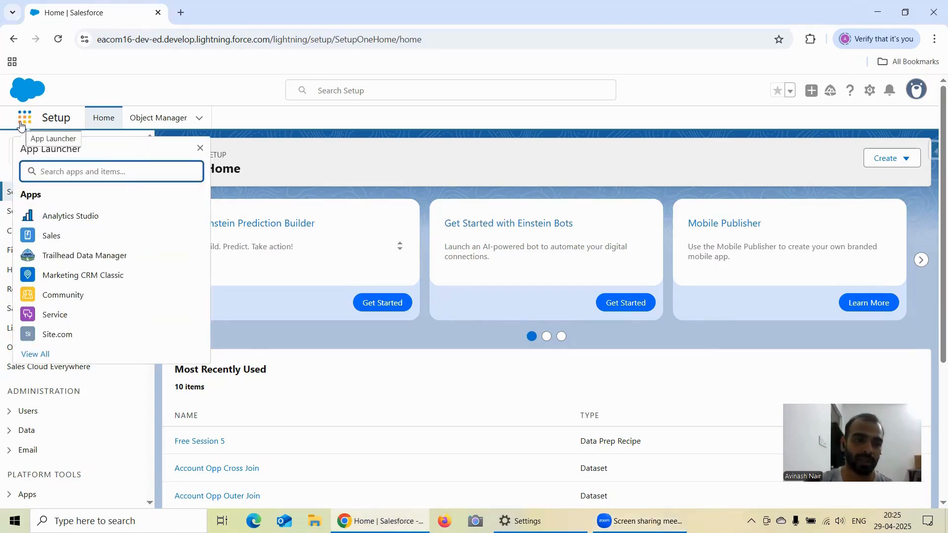
{"action": "left_click", "coordinate": [64, 216]}
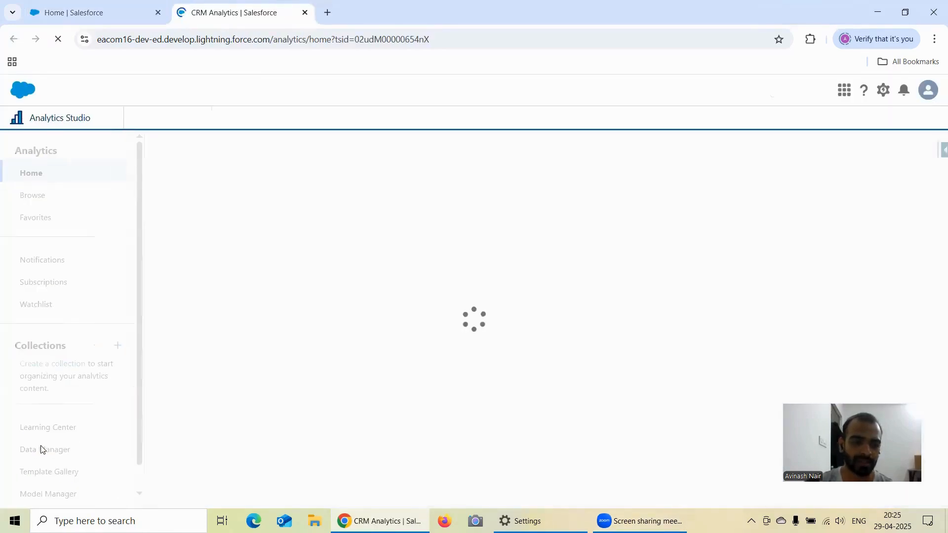
{"action": "left_click", "coordinate": [42, 449]}
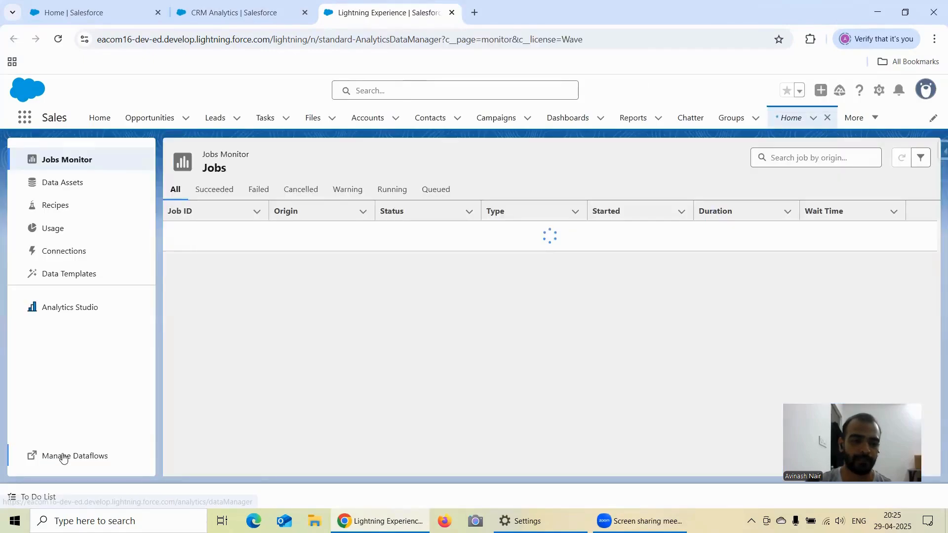
{"action": "left_click", "coordinate": [63, 456]}
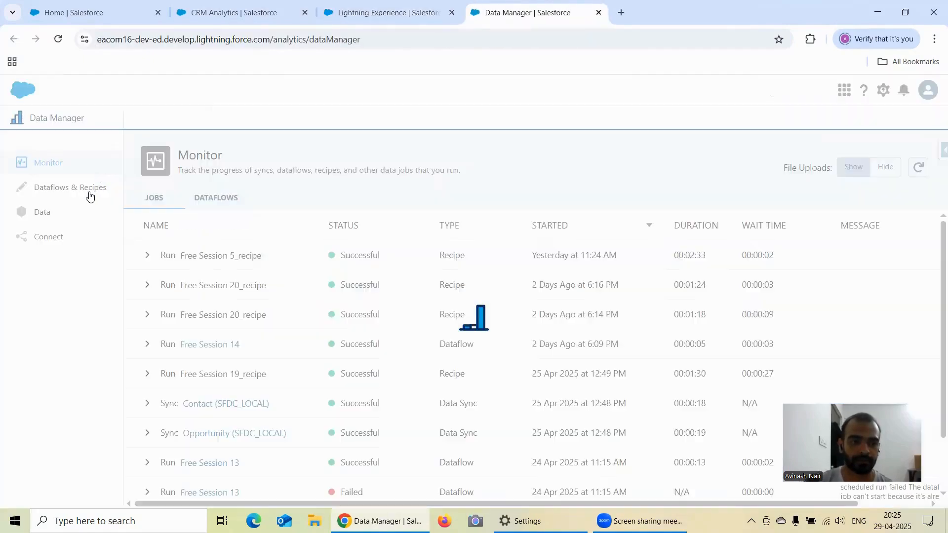
{"action": "left_click", "coordinate": [92, 187]}
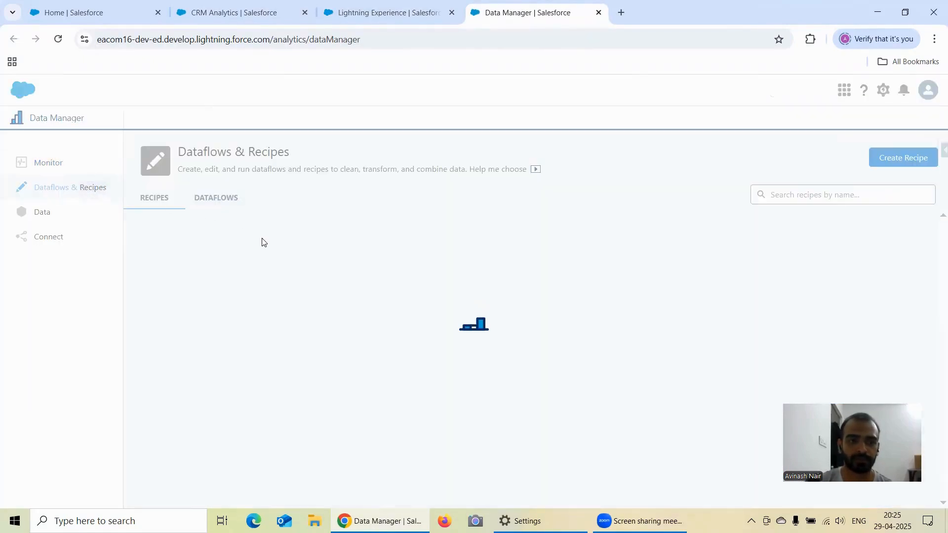
{"action": "left_click", "coordinate": [209, 197]}
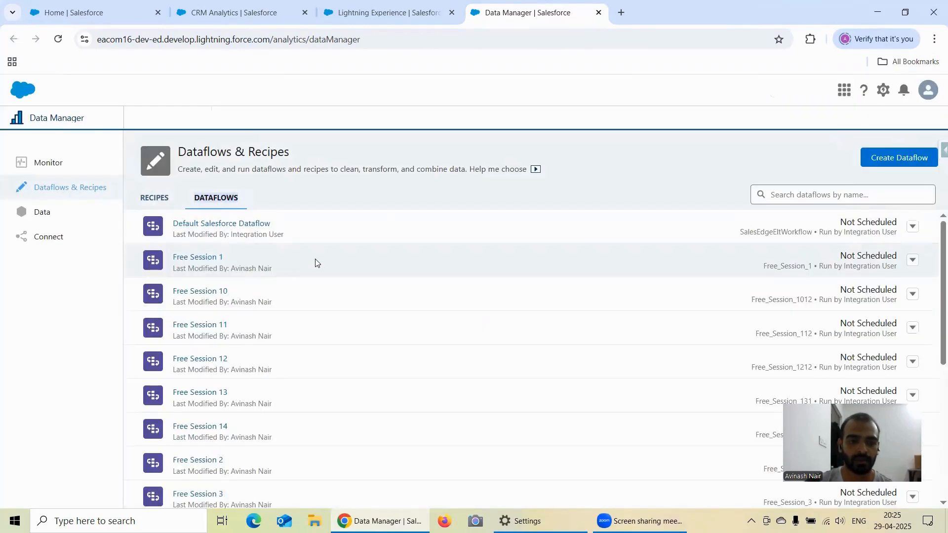
Create a new dataflow named Free Session 15.
{"action": "scroll", "coordinate": [316, 263], "scroll_direction": "down", "scroll_amount": 5}
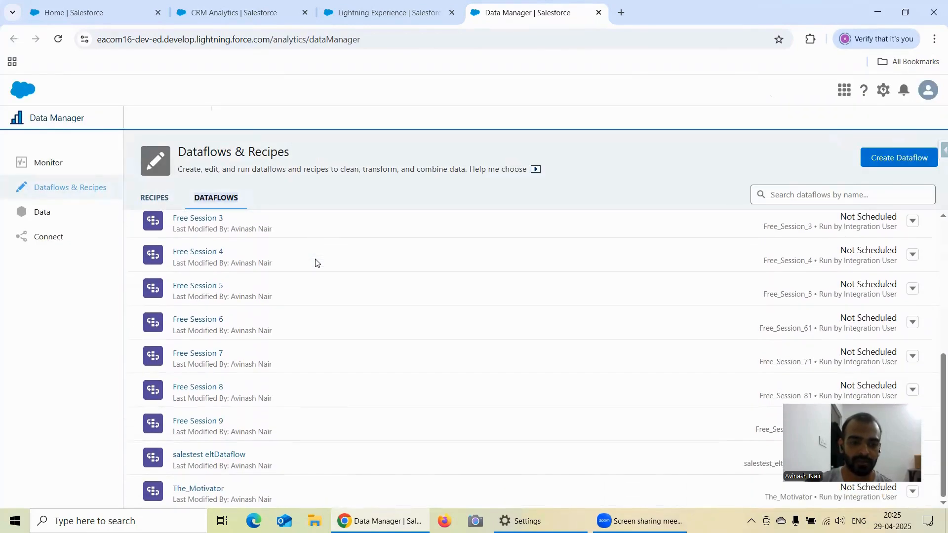
{"action": "scroll", "coordinate": [316, 262], "scroll_direction": "down", "scroll_amount": 5}
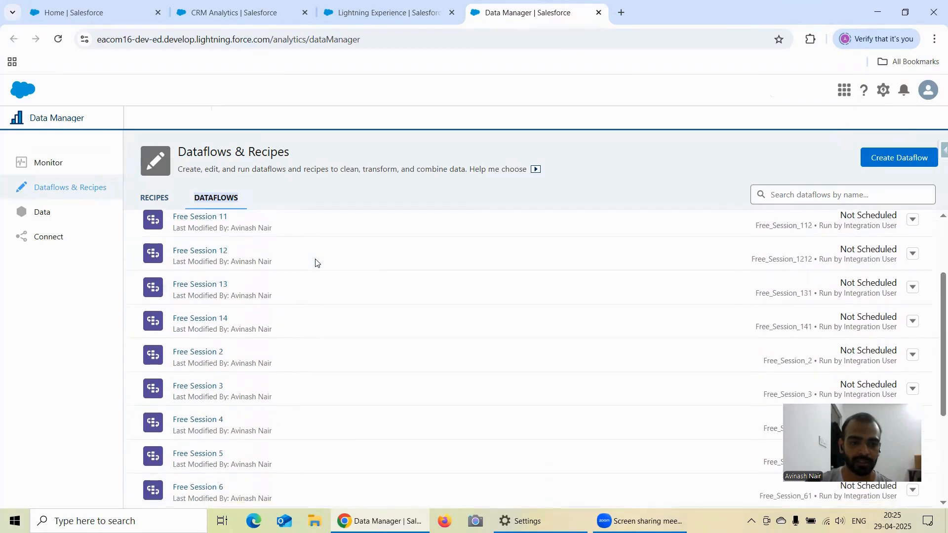
{"action": "left_click", "coordinate": [871, 165]}
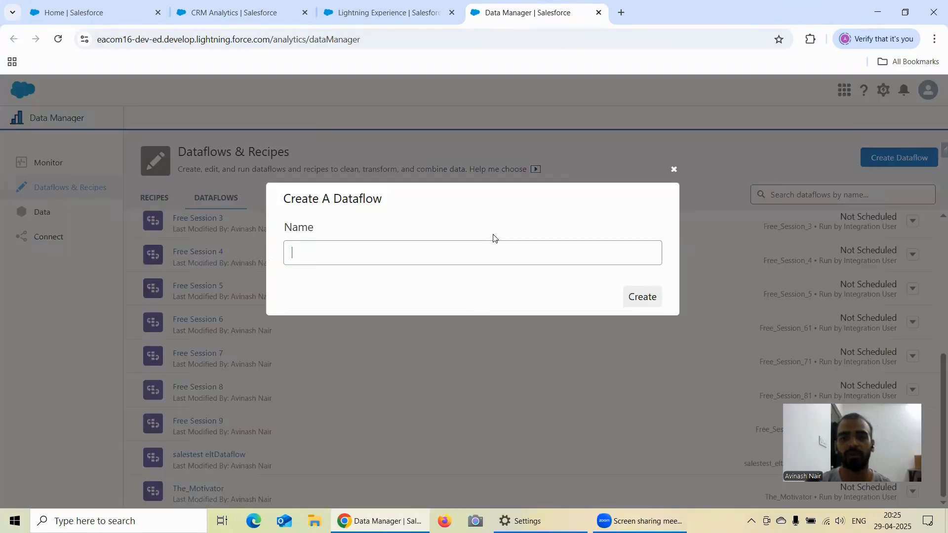
{"action": "type", "text": "Free"}
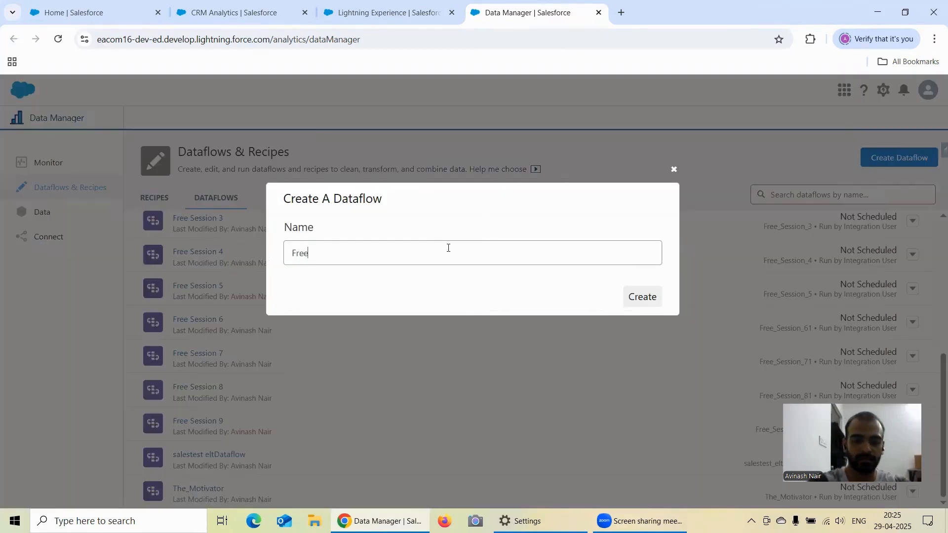
{"action": "type", "text": " Session 15"}
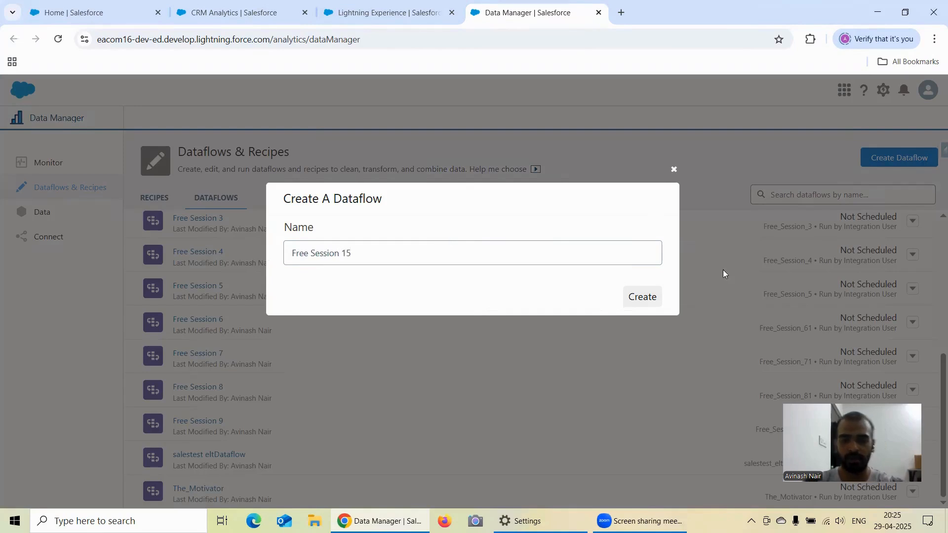
{"action": "left_click", "coordinate": [650, 299]}
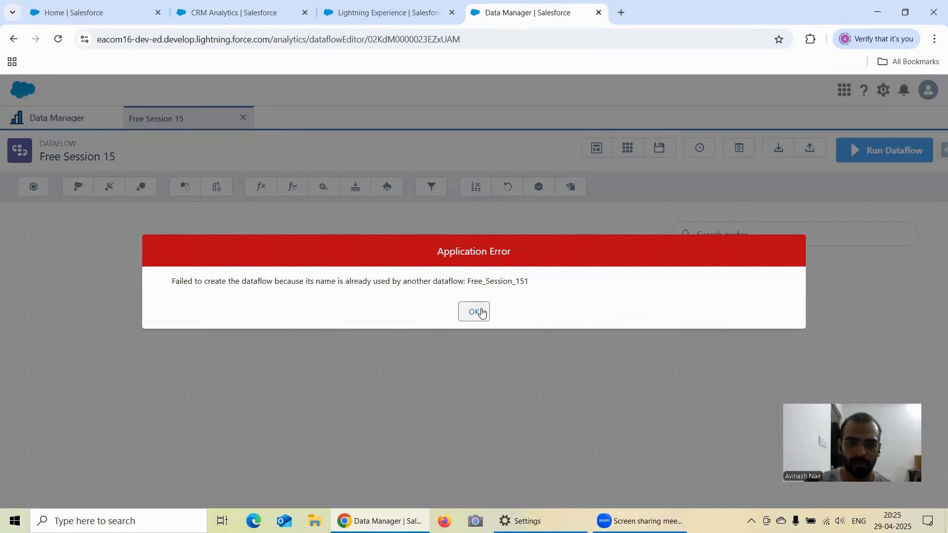
Check the dataflow list for Free Session 15 and return to its editor.
{"action": "left_click", "coordinate": [79, 128]}
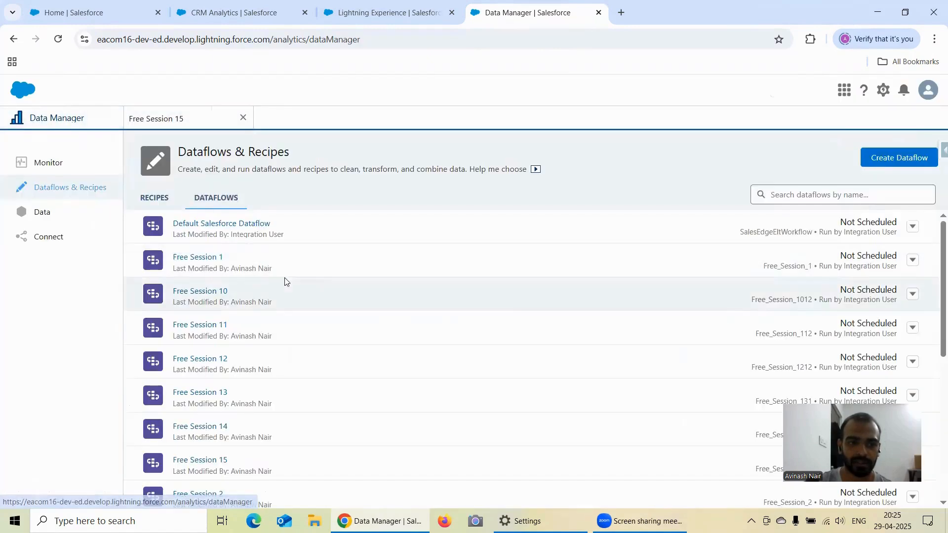
{"action": "scroll", "coordinate": [286, 280], "scroll_direction": "down", "scroll_amount": 3}
{"action": "scroll", "coordinate": [286, 280], "scroll_direction": "down", "scroll_amount": 4}
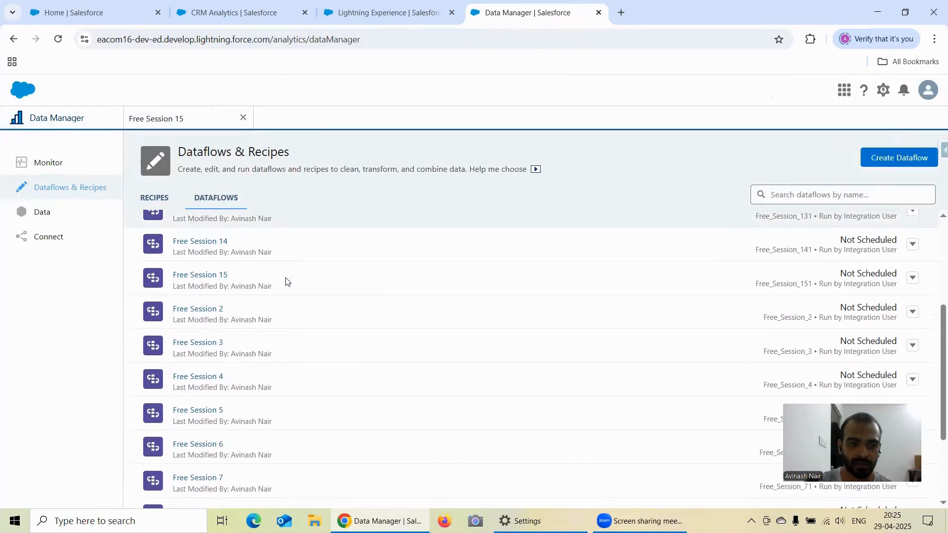
{"action": "scroll", "coordinate": [288, 280], "scroll_direction": "up", "scroll_amount": 2}
{"action": "scroll", "coordinate": [288, 280], "scroll_direction": "up", "scroll_amount": 4}
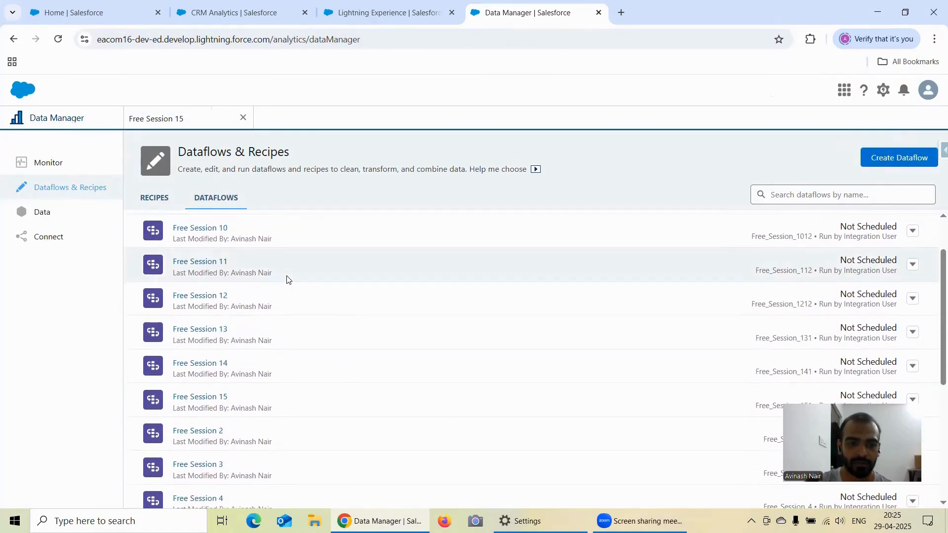
{"action": "left_click", "coordinate": [203, 119]}
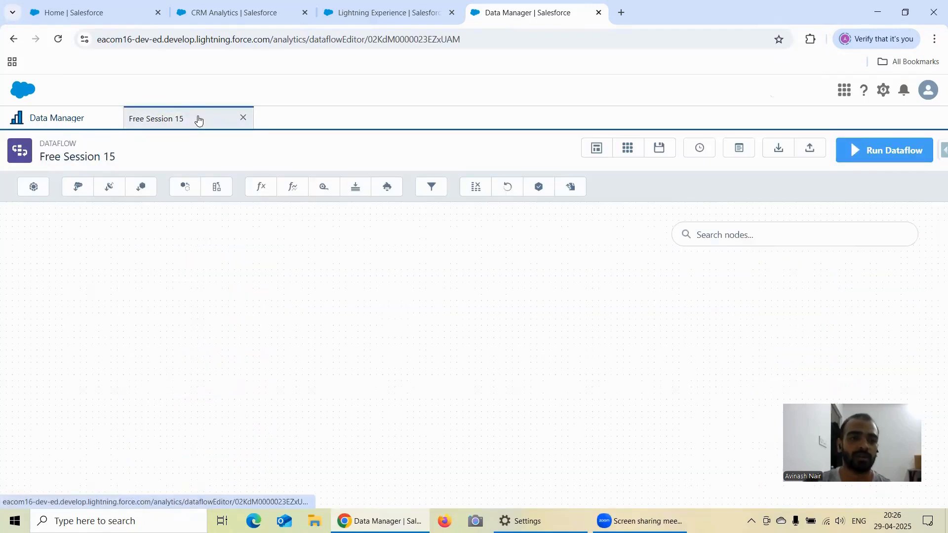
Start an sfdcDigest node named Opportunity with Opportunity as its source object.
{"action": "left_click", "coordinate": [77, 188]}
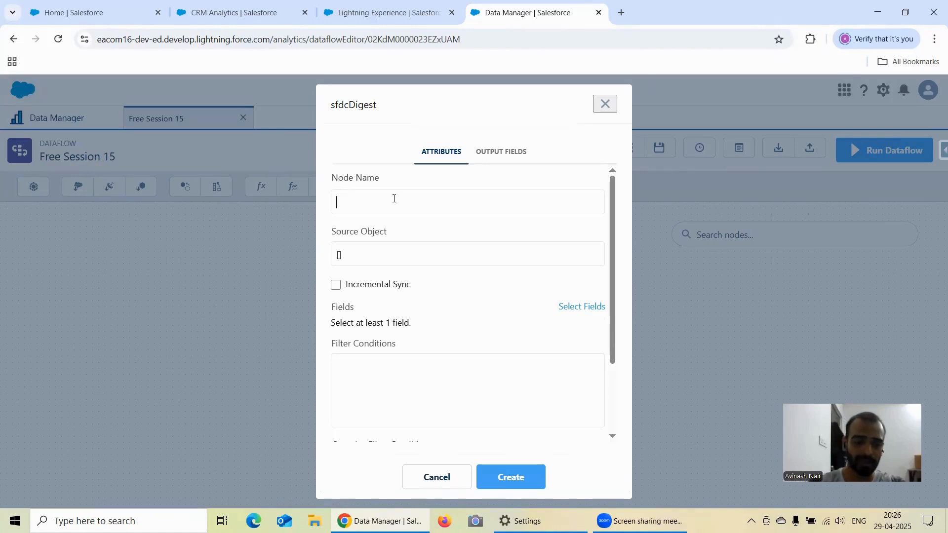
{"action": "type", "text": "Opp"}
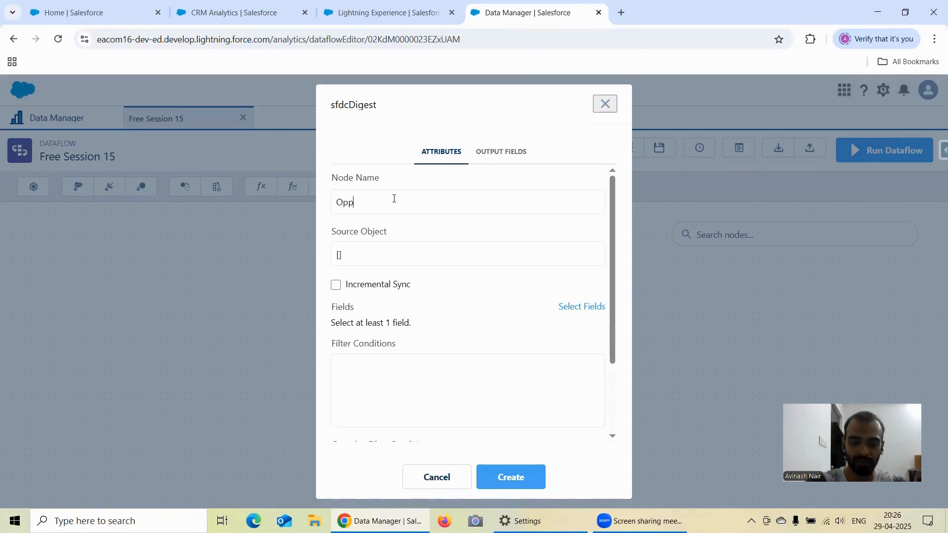
{"action": "type", "text": "ortunity"}
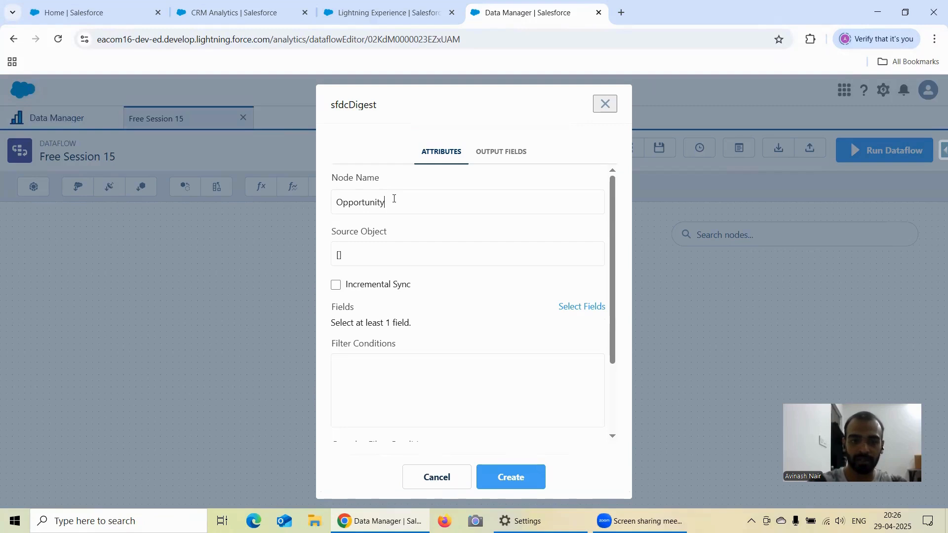
{"action": "left_click", "coordinate": [431, 259]}
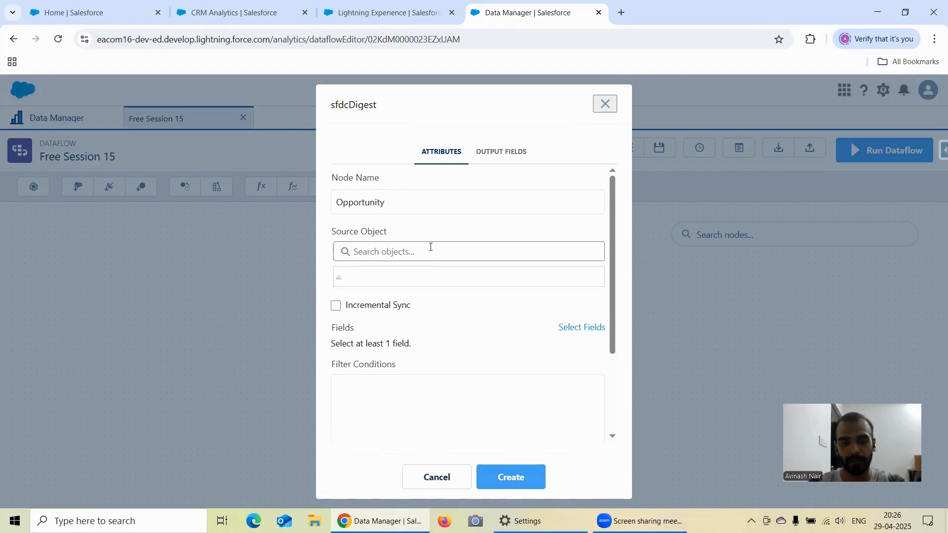
{"action": "left_click", "coordinate": [430, 247]}
{"action": "type", "text": "Oppo"}
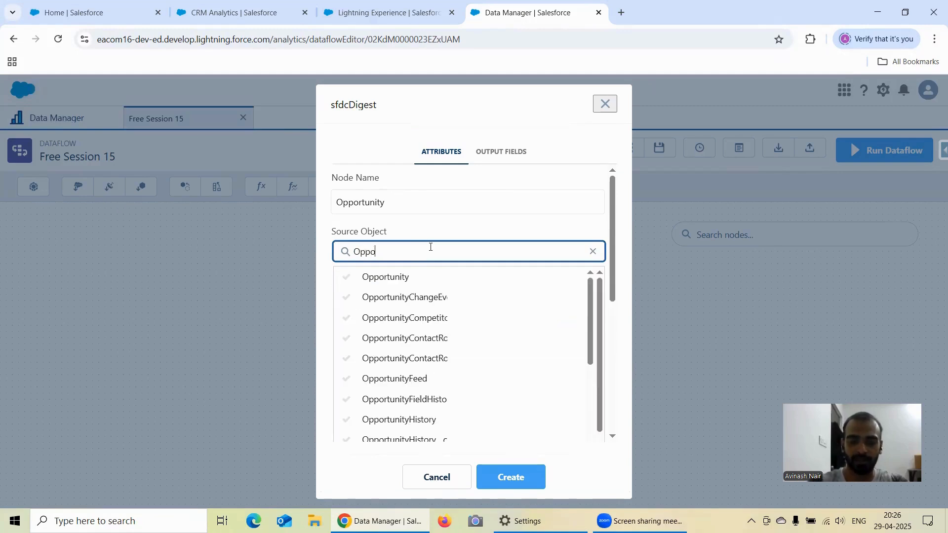
{"action": "left_click", "coordinate": [402, 277]}
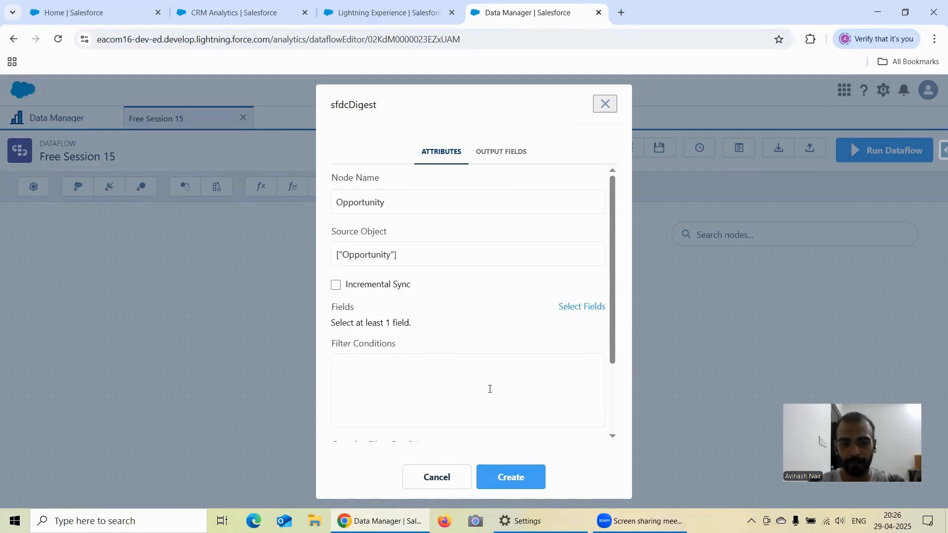
Add the Id and Name fields to the Opportunity digest node.
{"action": "left_click", "coordinate": [573, 307]}
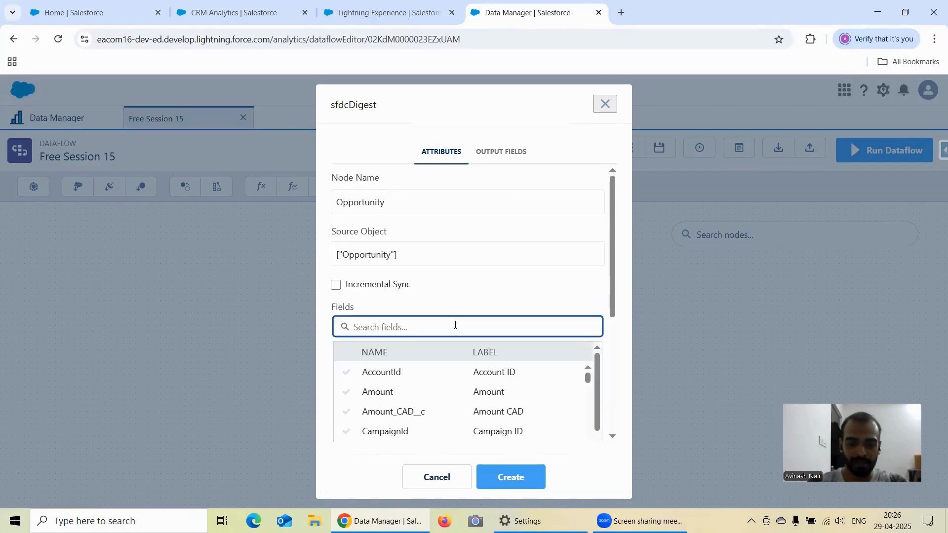
{"action": "type", "text": "Id"}
{"action": "scroll", "coordinate": [451, 376], "scroll_direction": "down", "scroll_amount": 3}
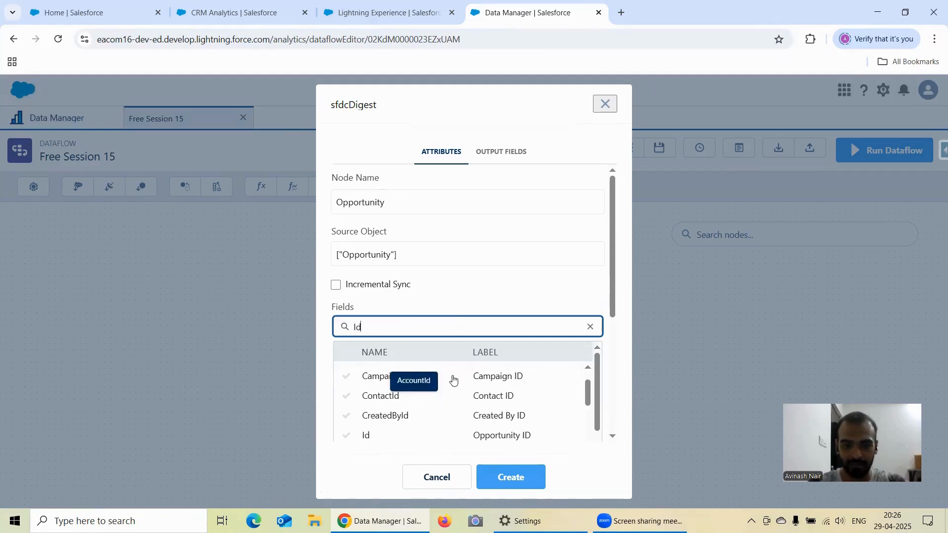
{"action": "left_click", "coordinate": [398, 391]}
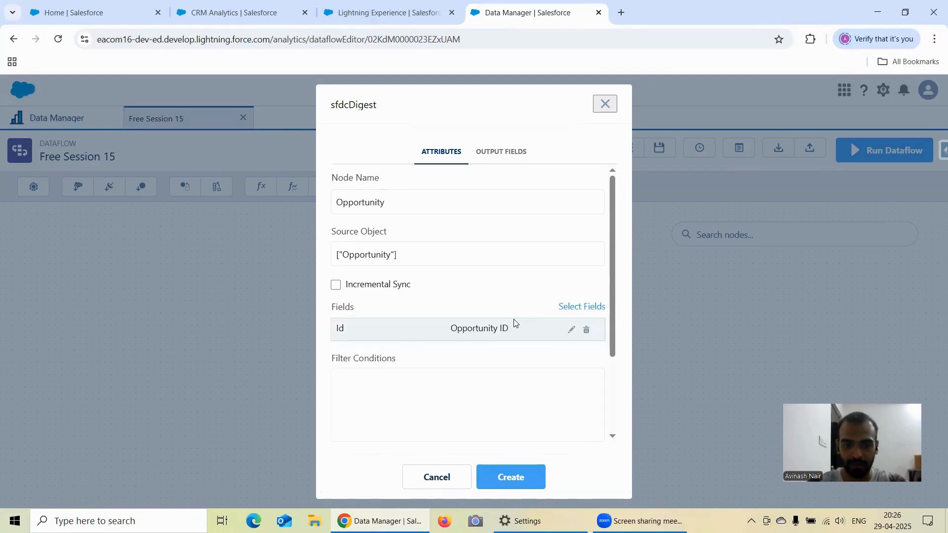
{"action": "left_click", "coordinate": [568, 308]}
{"action": "type", "text": "Name"}
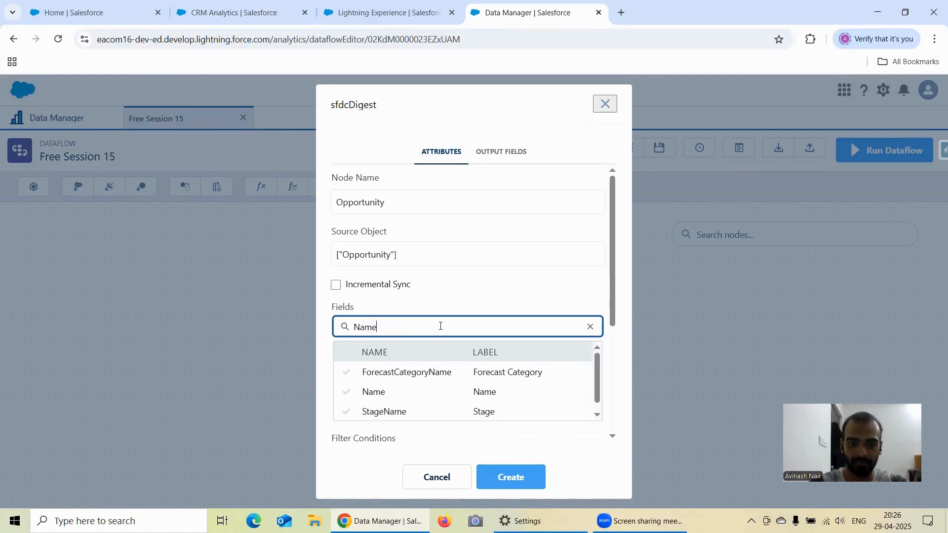
{"action": "left_click", "coordinate": [373, 391]}
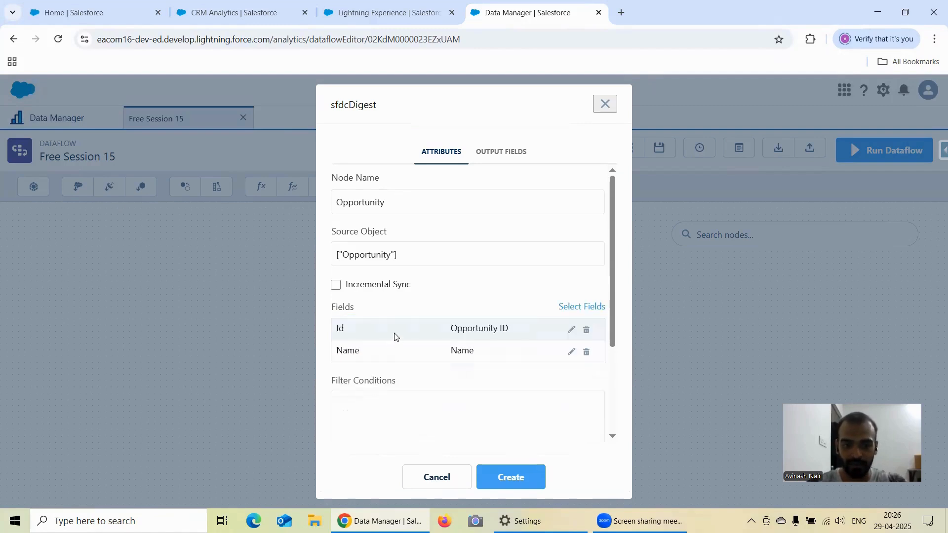
Add the StageName and Amount fields to the Opportunity digest and create the node.
{"action": "left_click", "coordinate": [587, 308]}
{"action": "type", "text": "Name"}
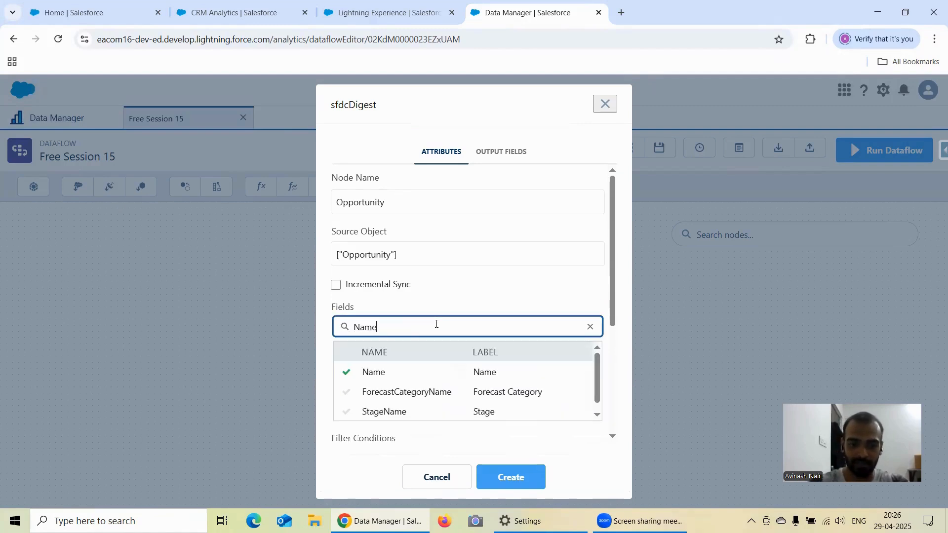
{"action": "left_click_drag", "start_coordinate": [363, 416], "coordinate": [366, 420]}
{"action": "left_click", "coordinate": [382, 403]}
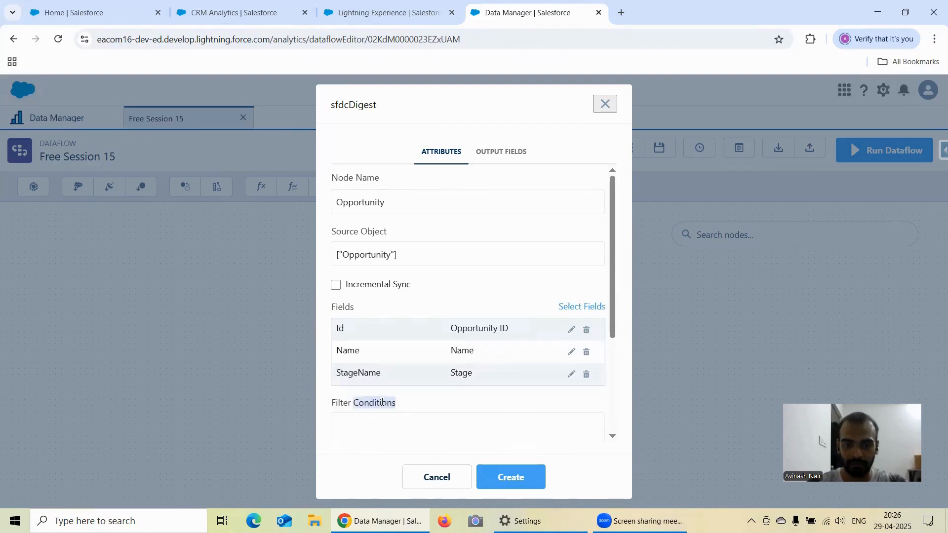
{"action": "left_click", "coordinate": [568, 308]}
{"action": "type", "text": "Amou"}
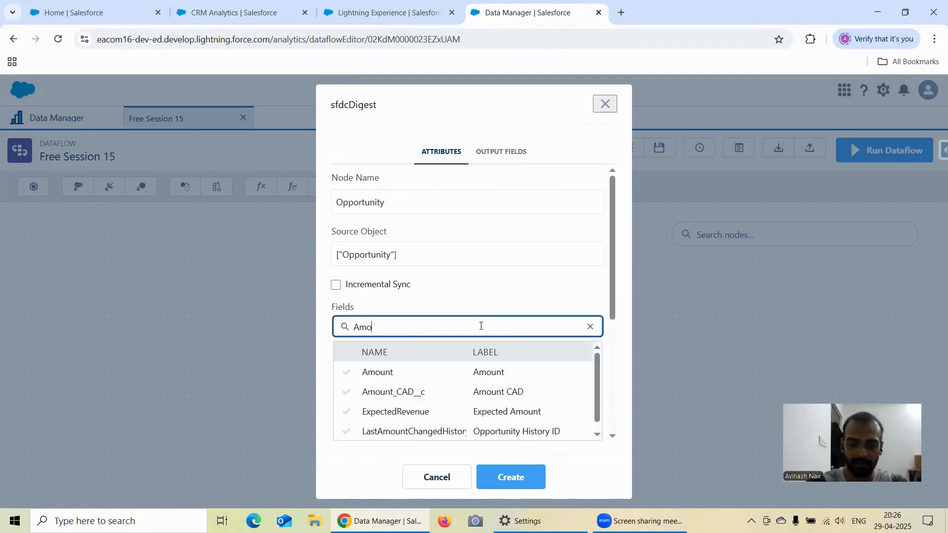
{"action": "left_click", "coordinate": [381, 376]}
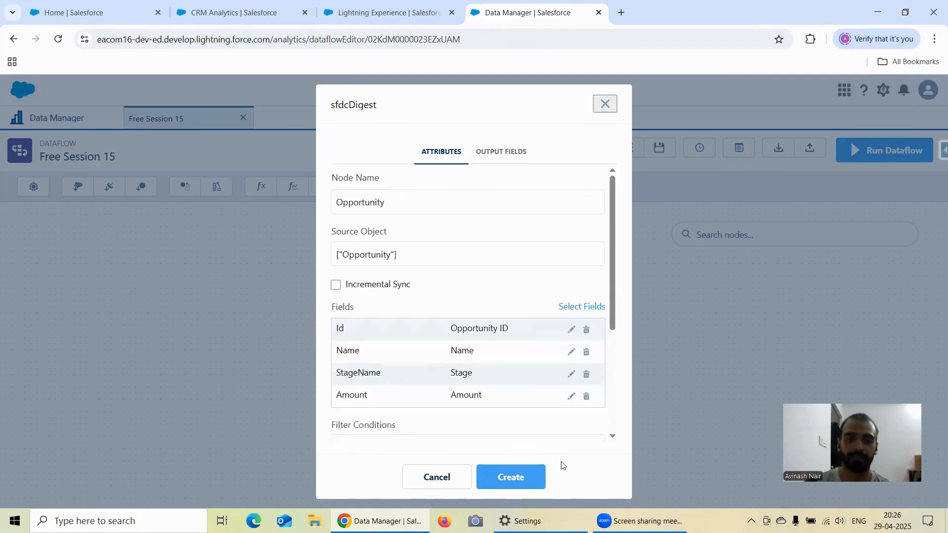
{"action": "left_click", "coordinate": [528, 485]}
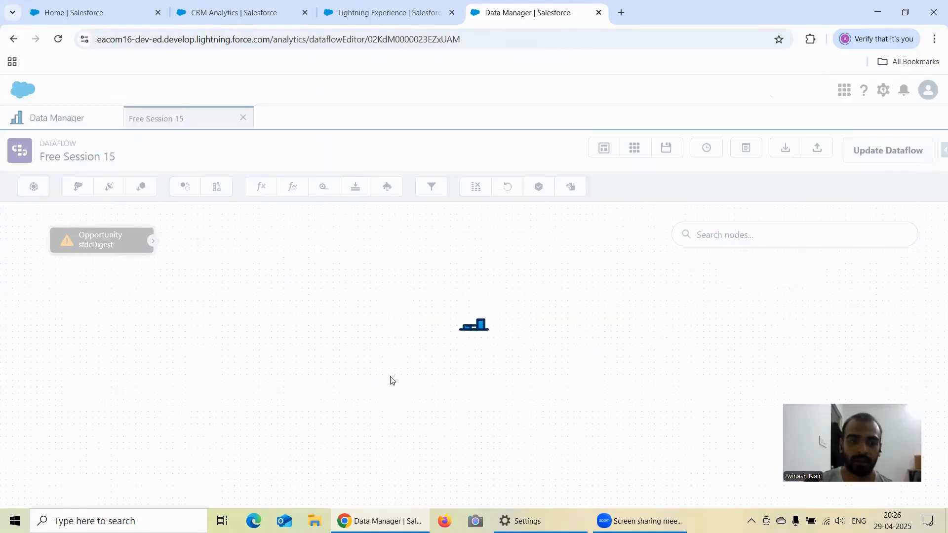
Start an export node in the dataflow and name it Opportunity_Export.
{"action": "left_click", "coordinate": [577, 187]}
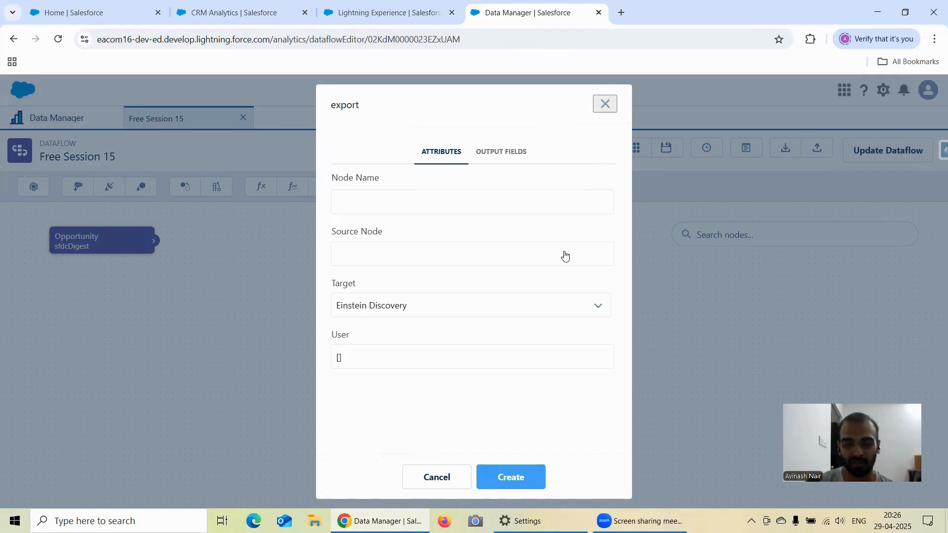
{"action": "left_click", "coordinate": [453, 212]}
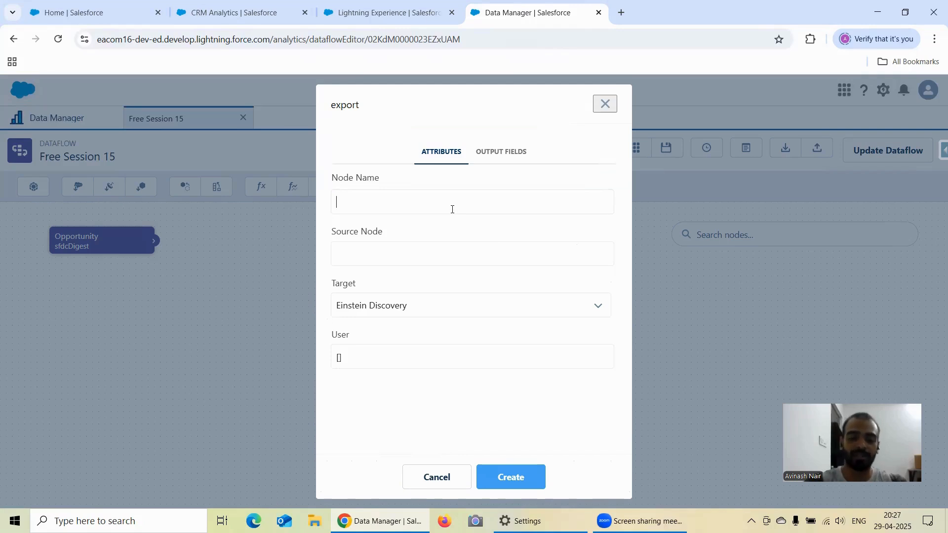
{"action": "type", "text": "Opp"}
{"action": "key", "text": "BackSpace"}
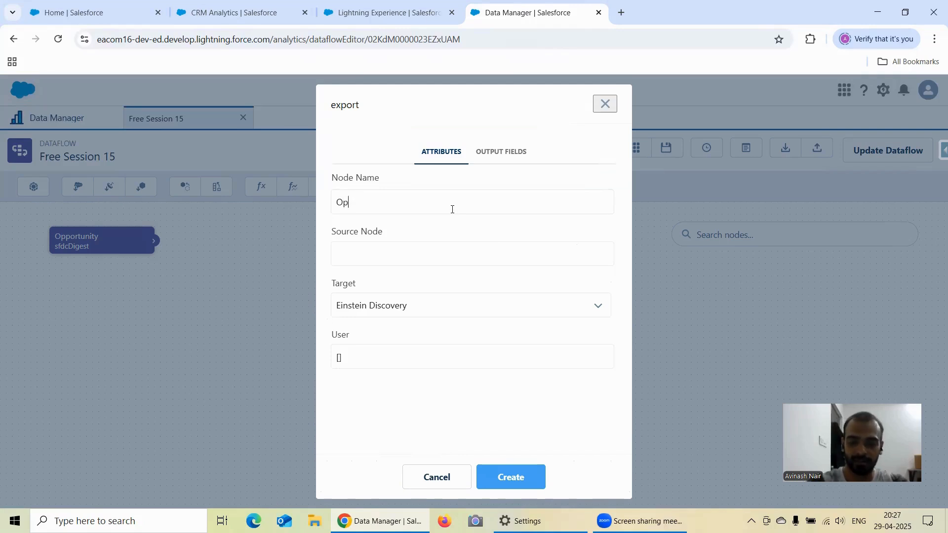
{"action": "type", "text": "portunity"}
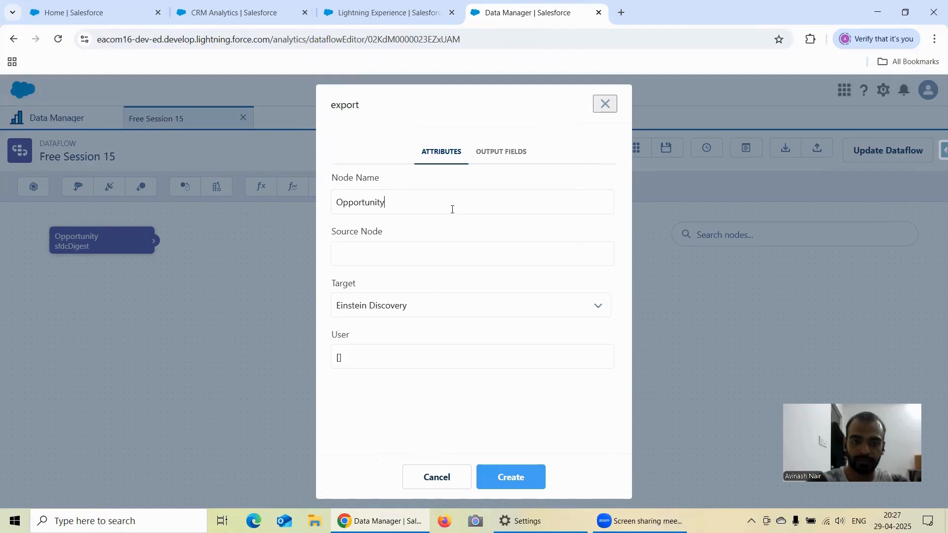
{"action": "type", "text": "_"}
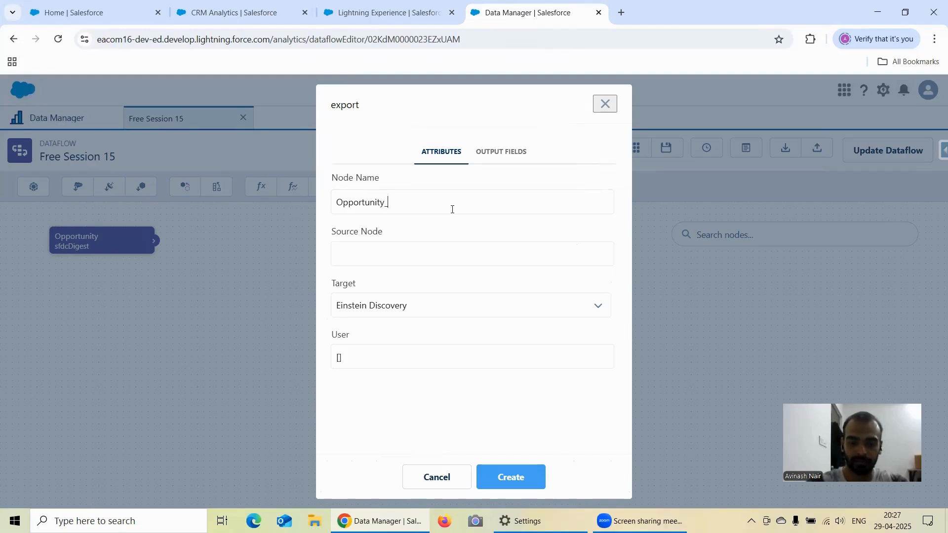
{"action": "type", "text": "Export"}
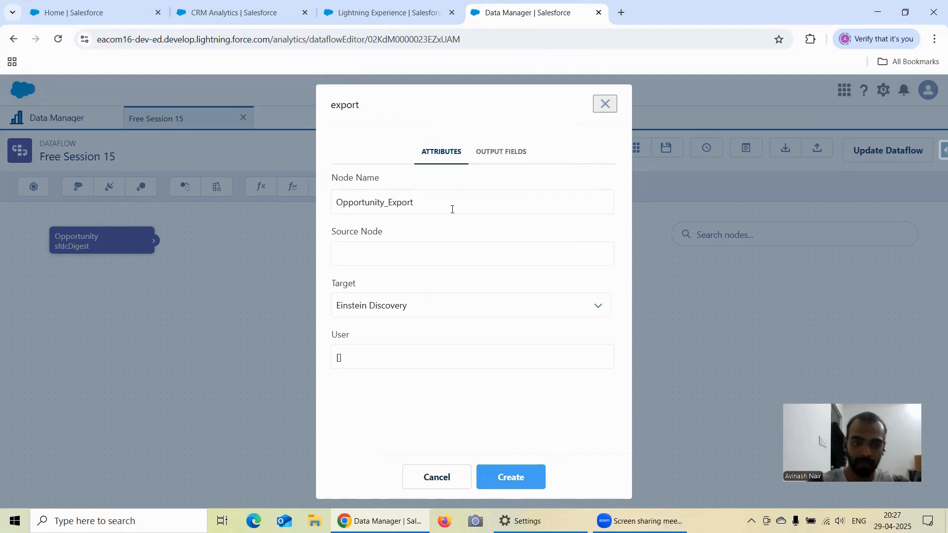
Set the export node's source node to Opportunity, with Einstein Discovery as the target.
{"action": "left_click", "coordinate": [396, 258]}
{"action": "left_click", "coordinate": [398, 280]}
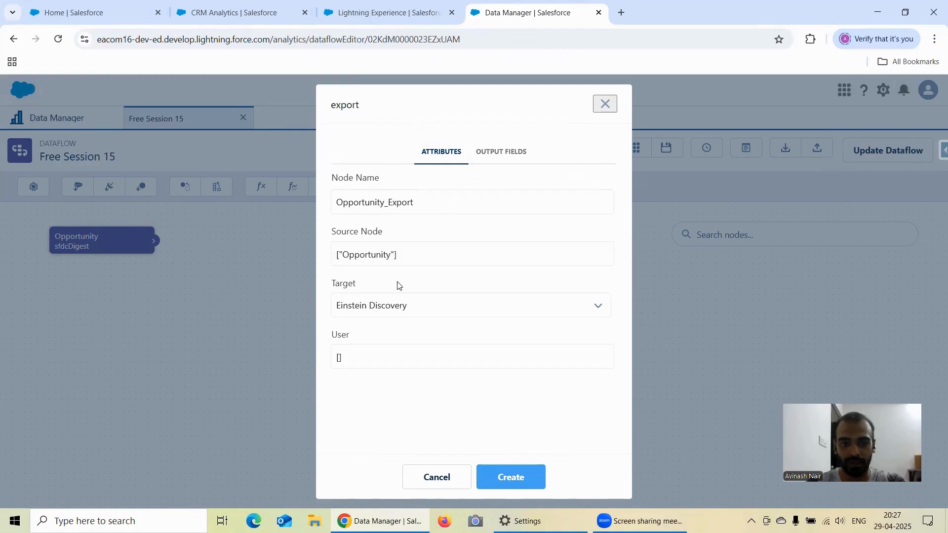
{"action": "left_click", "coordinate": [396, 301]}
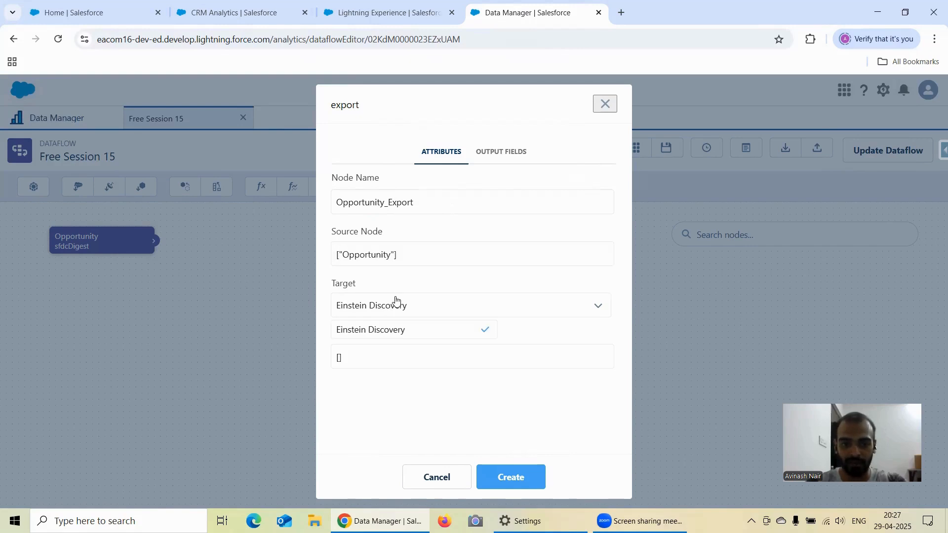
{"action": "left_click", "coordinate": [404, 284]}
Search the users for "User", assign Integration User to the export node, and create the node.
{"action": "left_click", "coordinate": [390, 362]}
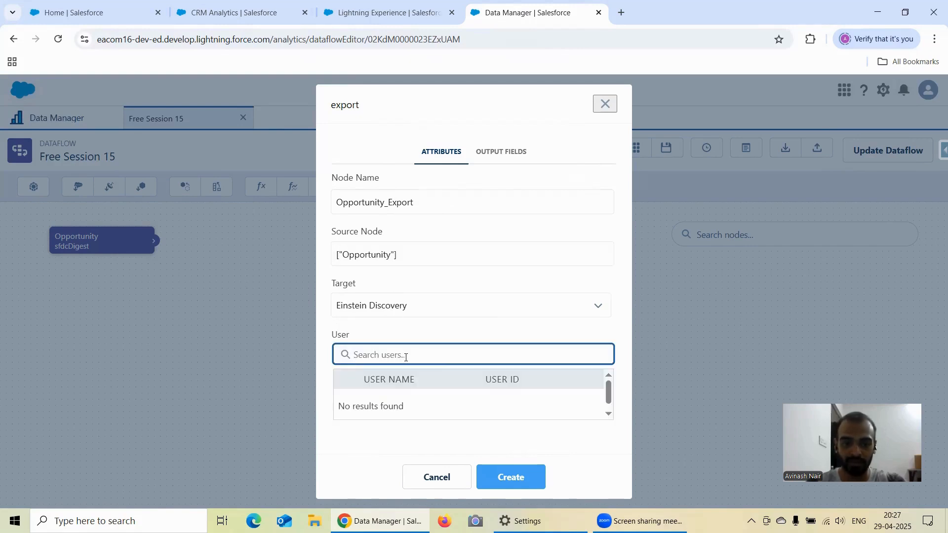
{"action": "type", "text": "User"}
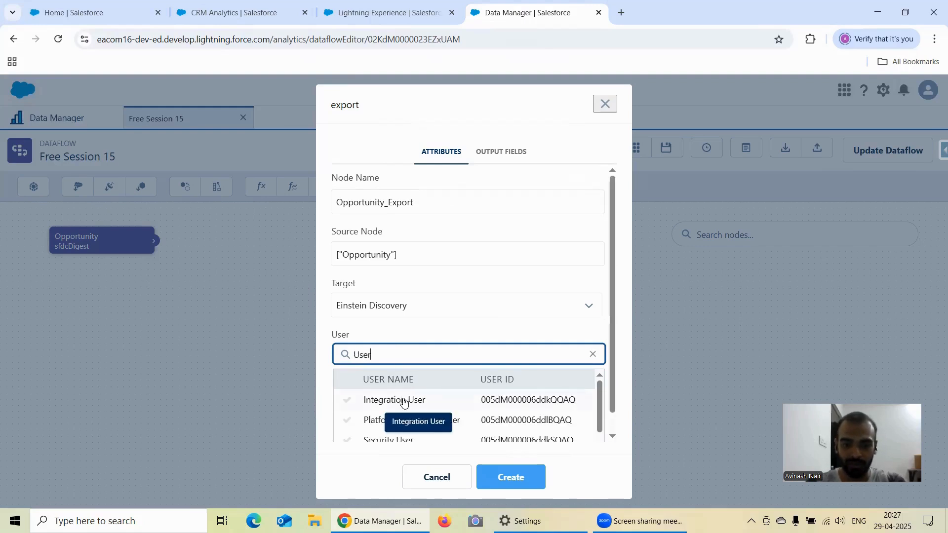
{"action": "left_click", "coordinate": [403, 398]}
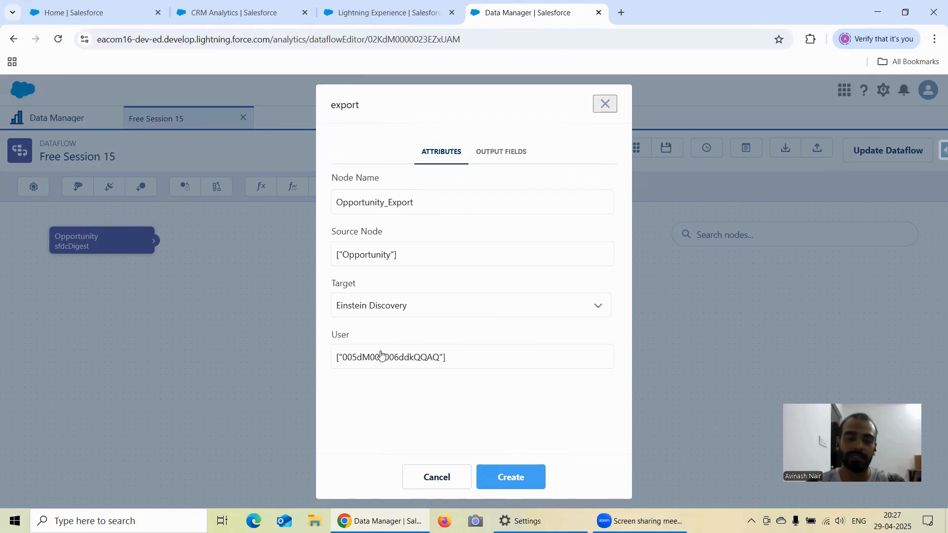
{"action": "left_click", "coordinate": [516, 477]}
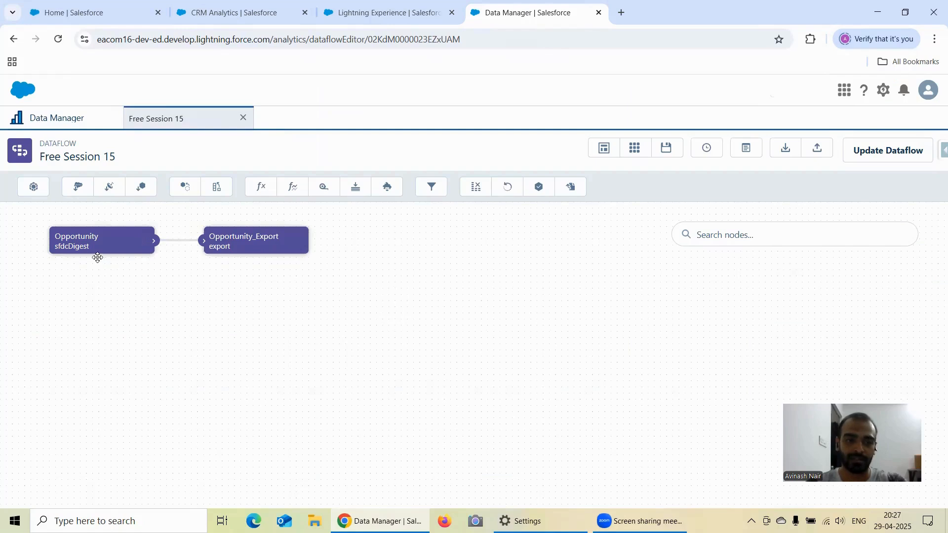
Update the Free Session 15 dataflow, run it, and go to the data monitor.
{"action": "mouse_move", "coordinate": [226, 250]}
{"action": "left_click", "coordinate": [905, 156]}
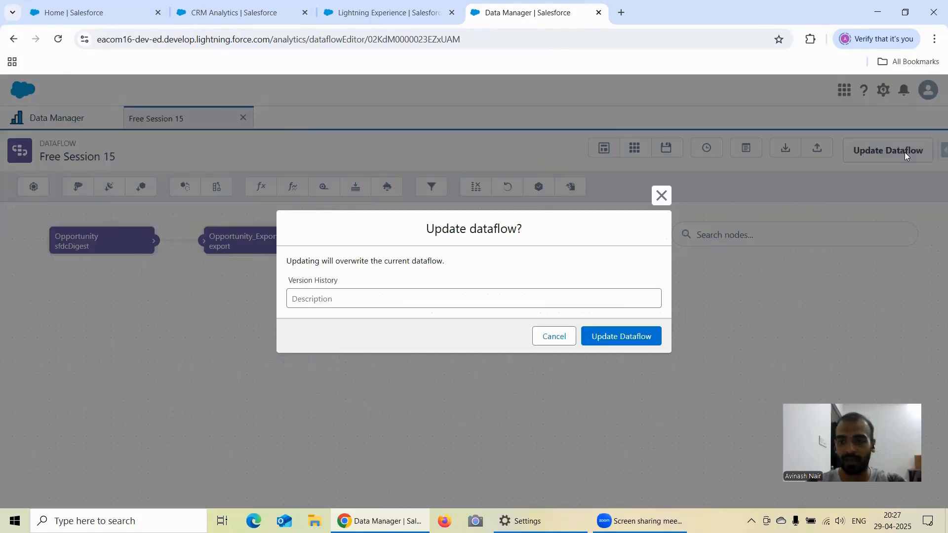
{"action": "left_click", "coordinate": [647, 338]}
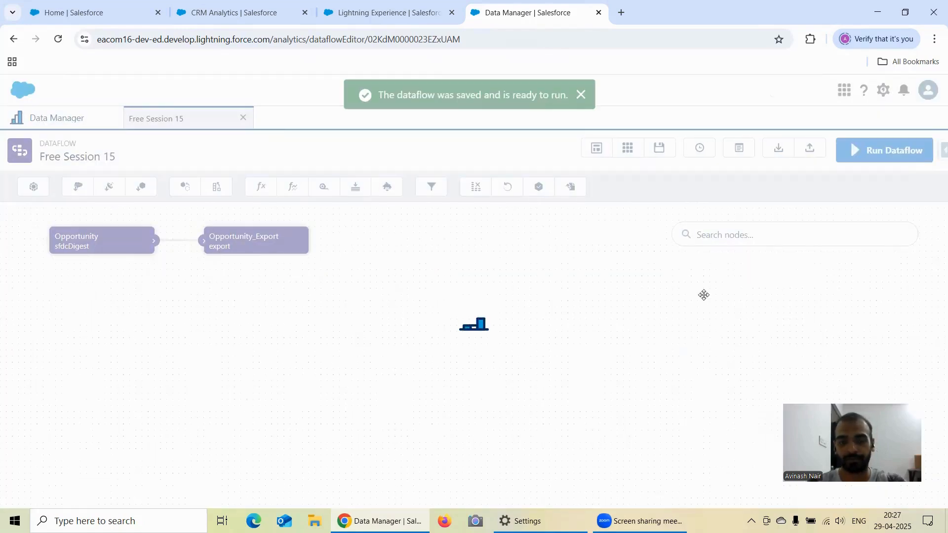
{"action": "left_click", "coordinate": [856, 156]}
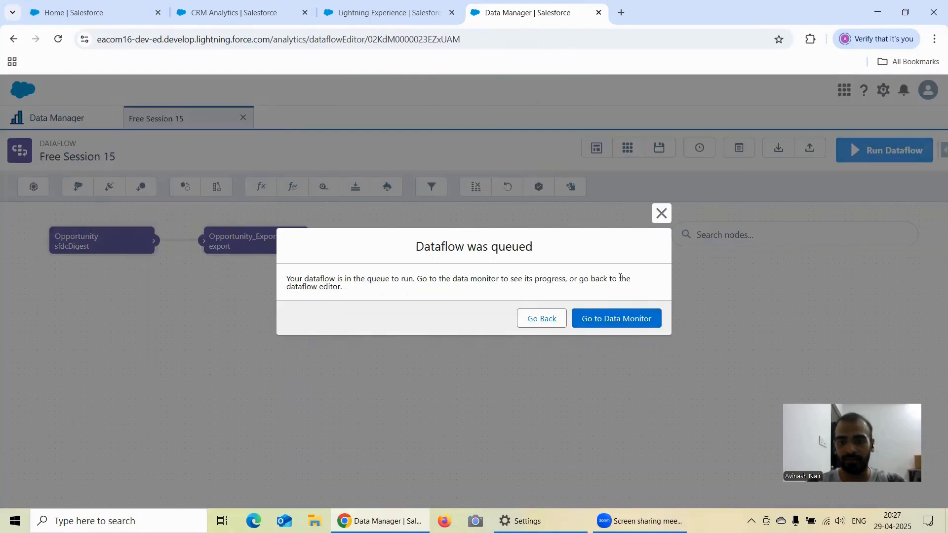
{"action": "left_click", "coordinate": [617, 321]}
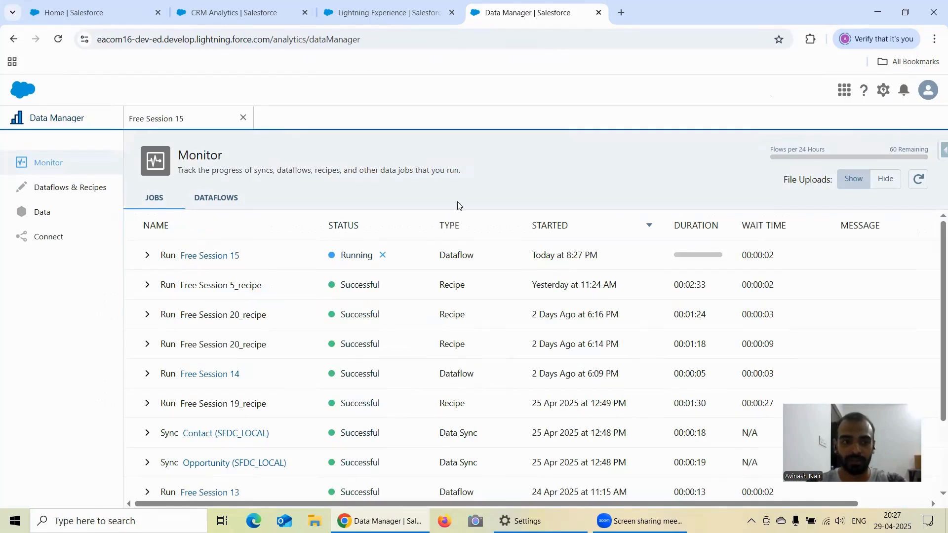
Search Google for workbench in a new browser tab and open the Salesforce Developer Workbench site.
{"action": "key", "text": "ctrl+t"}
{"action": "left_click", "coordinate": [312, 254]}
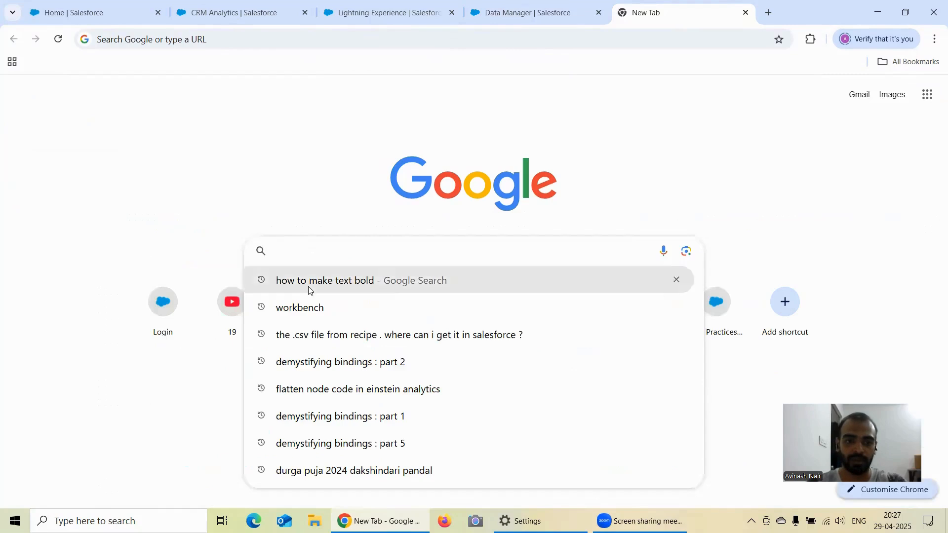
{"action": "left_click", "coordinate": [307, 307]}
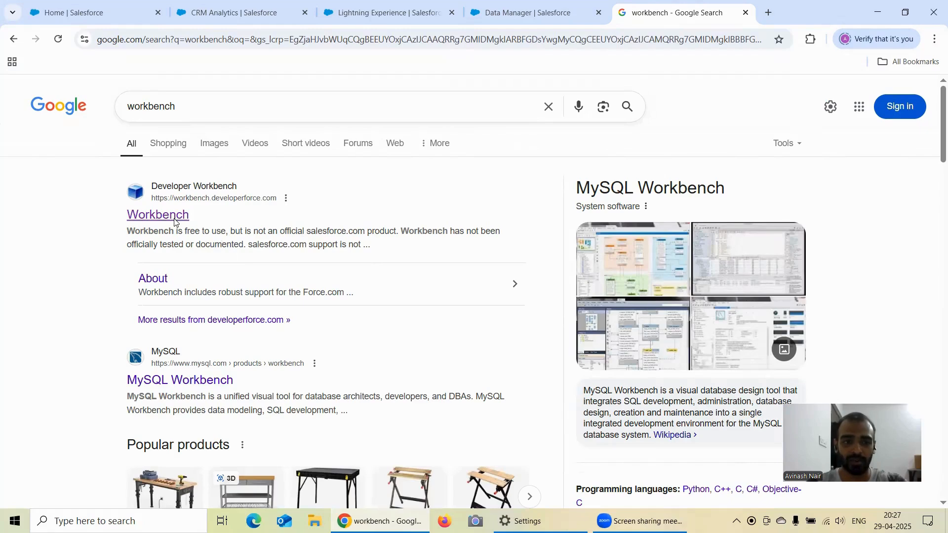
{"action": "left_click", "coordinate": [158, 216]}
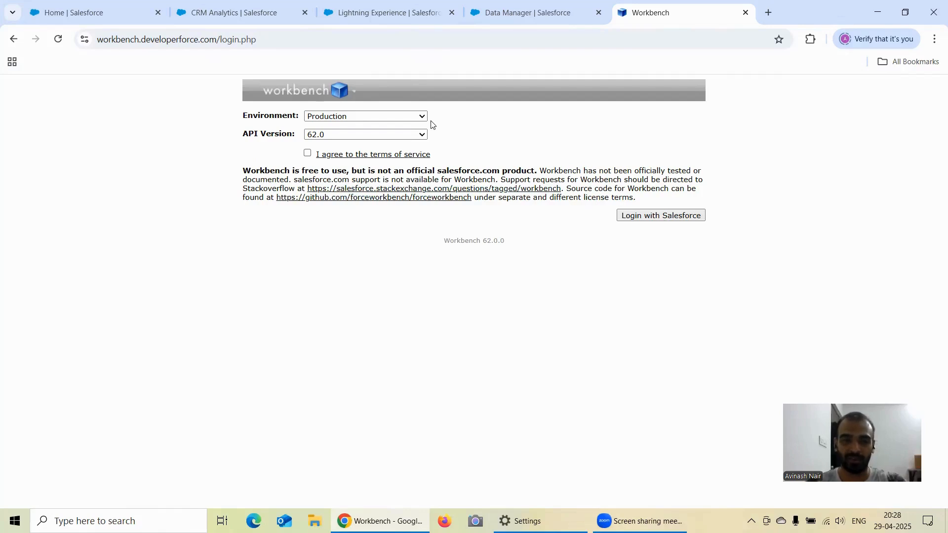
Agree to the Workbench terms of service, log in with Salesforce, and allow the access request.
{"action": "left_click", "coordinate": [308, 153]}
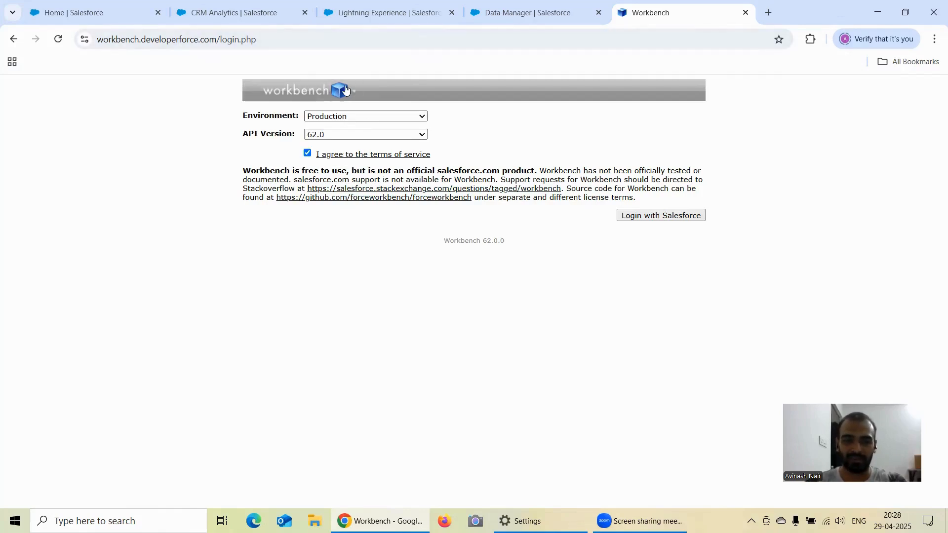
{"action": "mouse_move", "coordinate": [303, 92]}
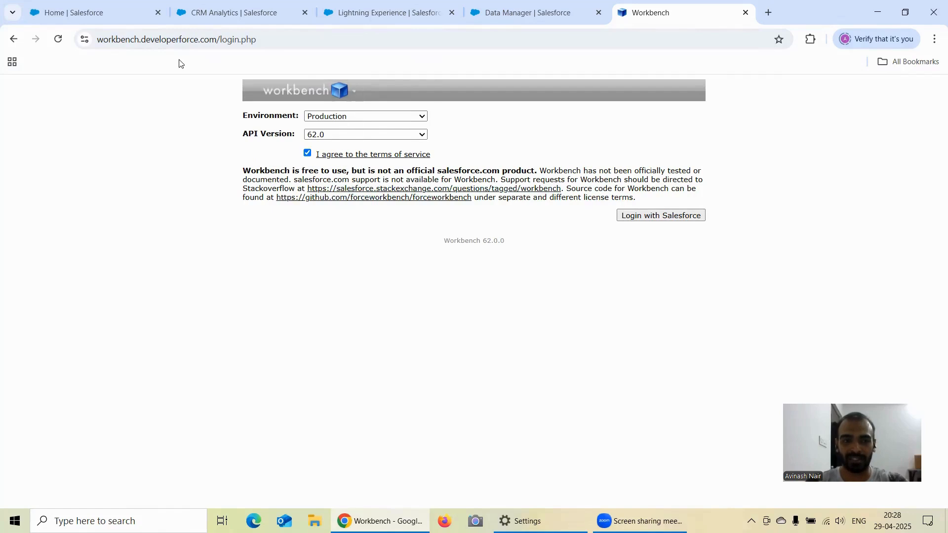
{"action": "left_click", "coordinate": [659, 217]}
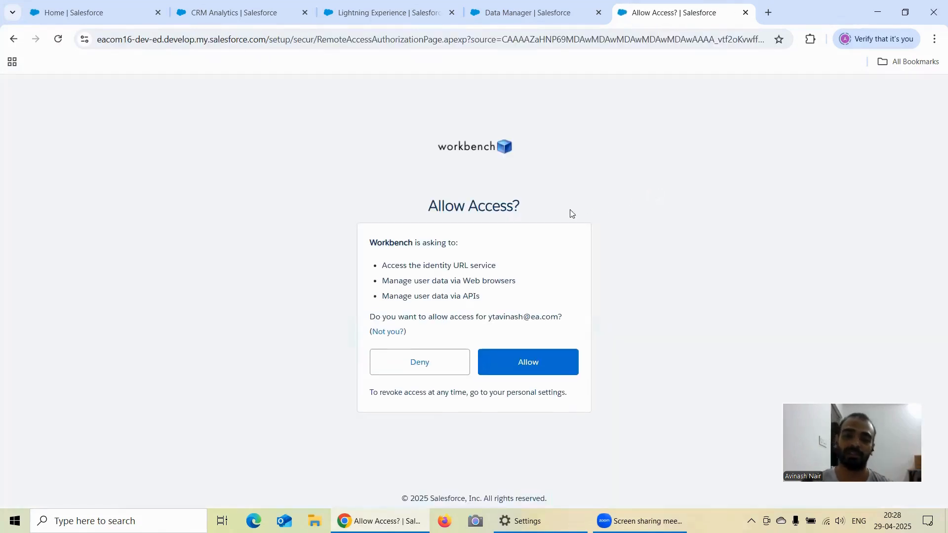
{"action": "left_click", "coordinate": [512, 366]}
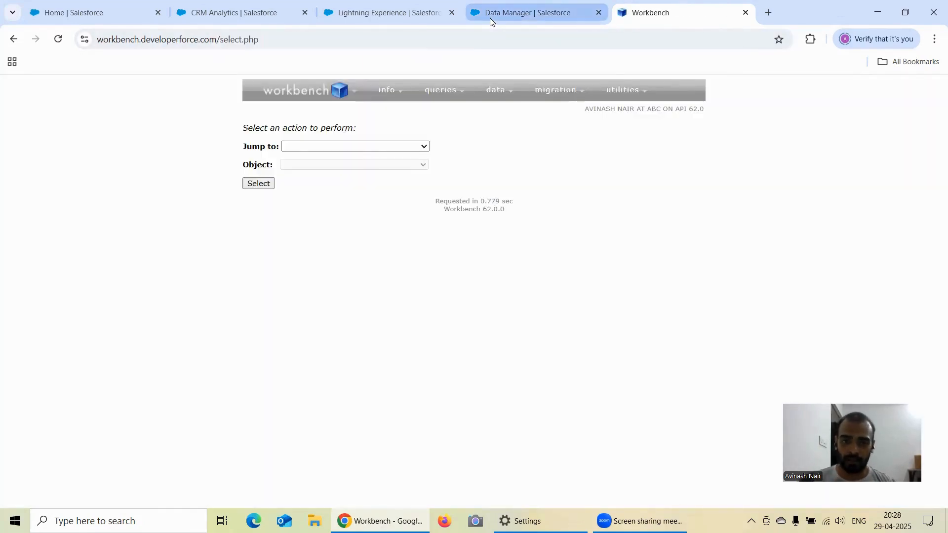
Return to the Data Manager monitor and refresh the jobs to check the Free Session 15 run.
{"action": "left_click", "coordinate": [490, 18]}
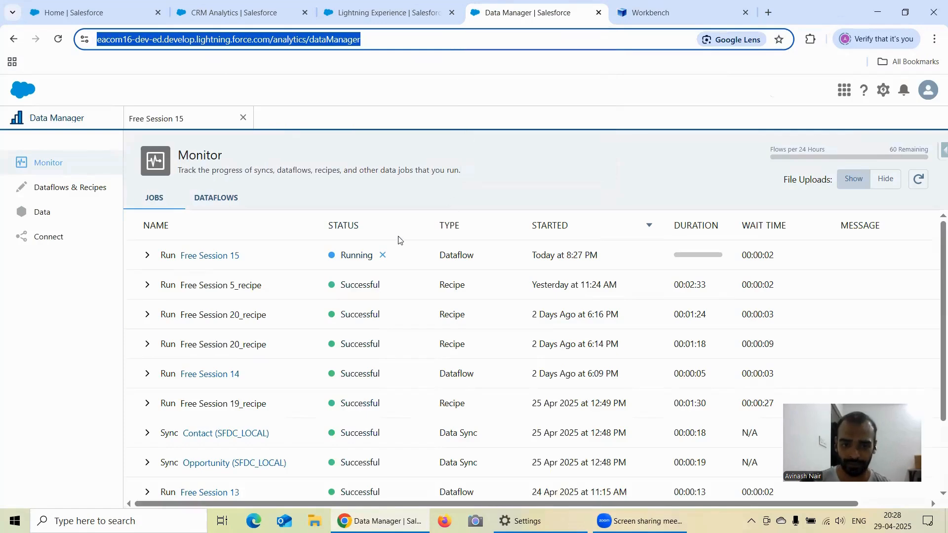
{"action": "left_click", "coordinate": [926, 178]}
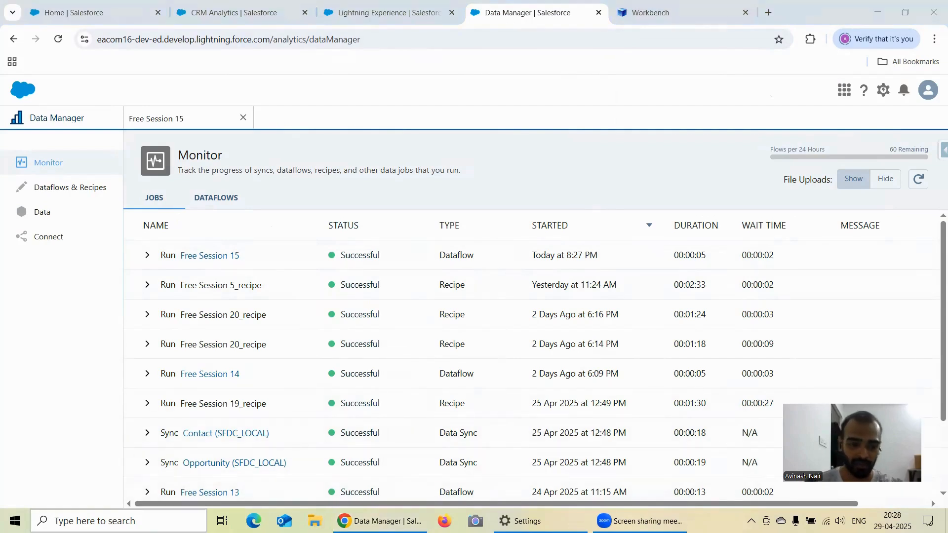
Open Notepad++ and add two new lines at the end of the Salesforce CRM Analytics Free Training Session notes.
{"action": "left_click", "coordinate": [148, 521]}
{"action": "type", "text": "note"}
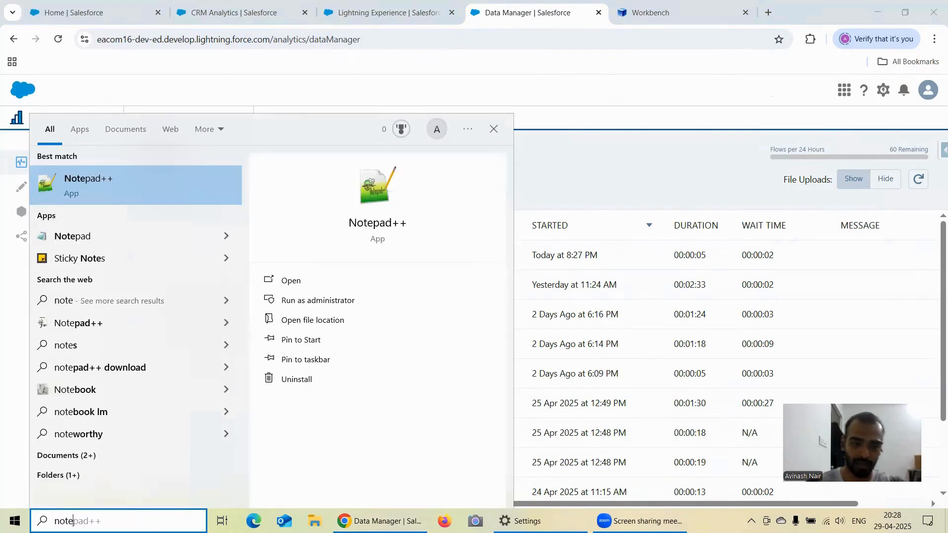
{"action": "left_click", "coordinate": [277, 282]}
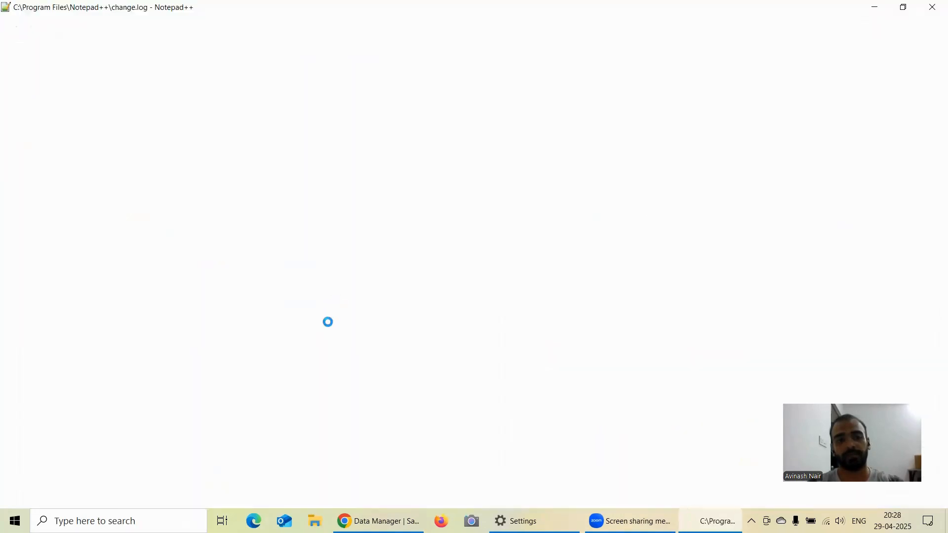
{"action": "key", "text": "Return"}
{"action": "key", "text": "Return"}
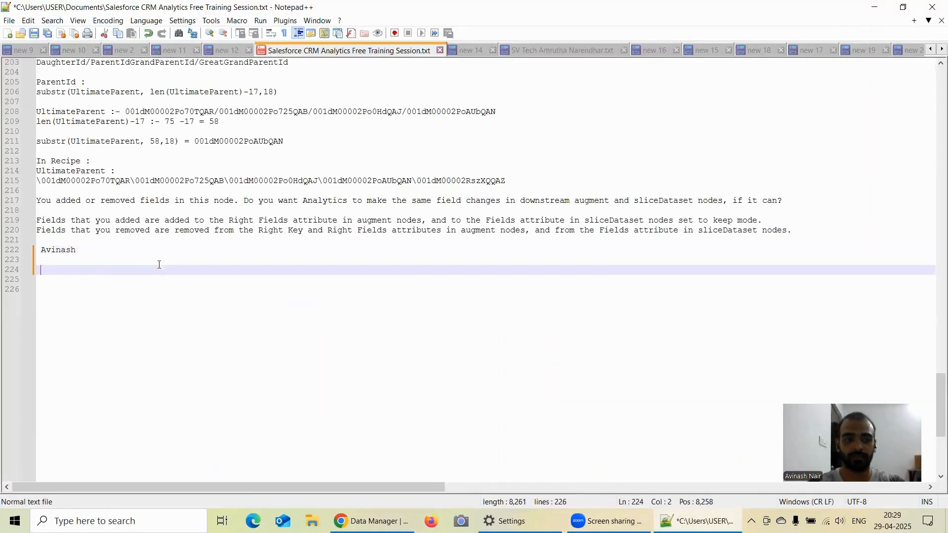
Switch back to Workbench in the browser and open the SOQL Query builder.
{"action": "left_click", "coordinate": [383, 519]}
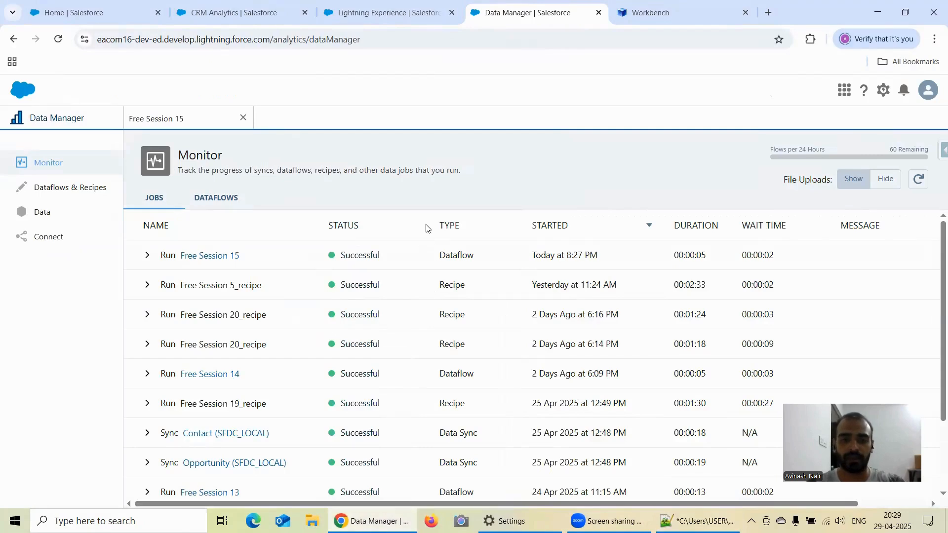
{"action": "left_click", "coordinate": [647, 13]}
{"action": "mouse_move", "coordinate": [441, 90]}
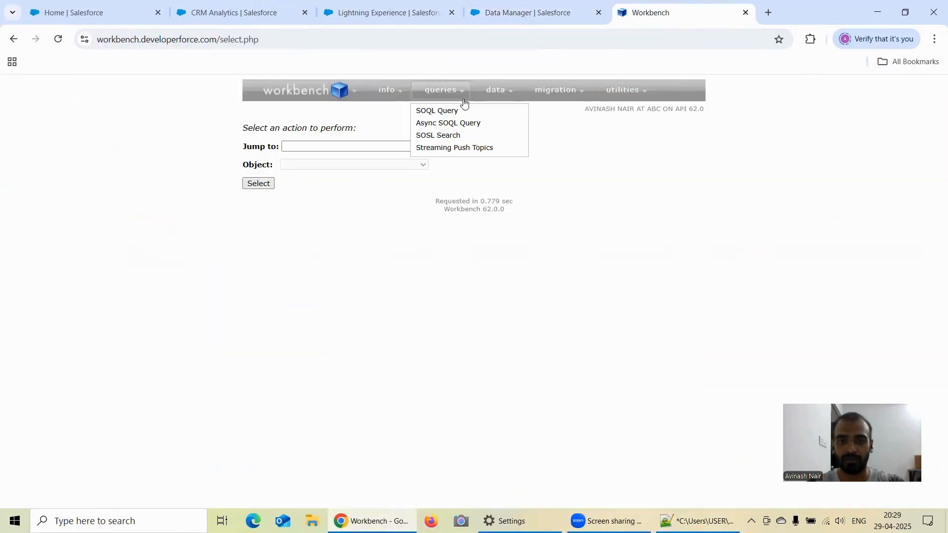
{"action": "left_click", "coordinate": [443, 109]}
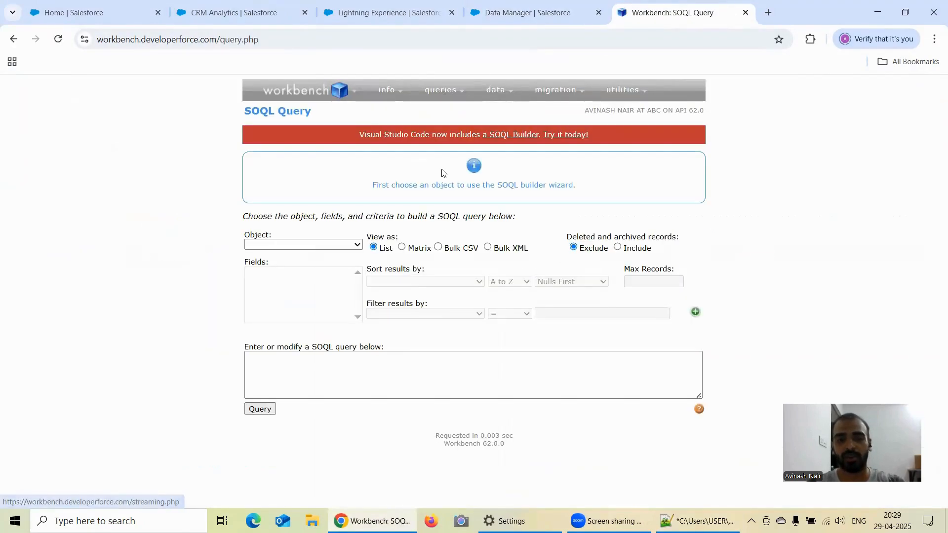
Choose DatasetExport as the object for the SOQL query.
{"action": "left_click", "coordinate": [295, 245]}
{"action": "scroll", "coordinate": [307, 276], "scroll_direction": "down", "scroll_amount": 15}
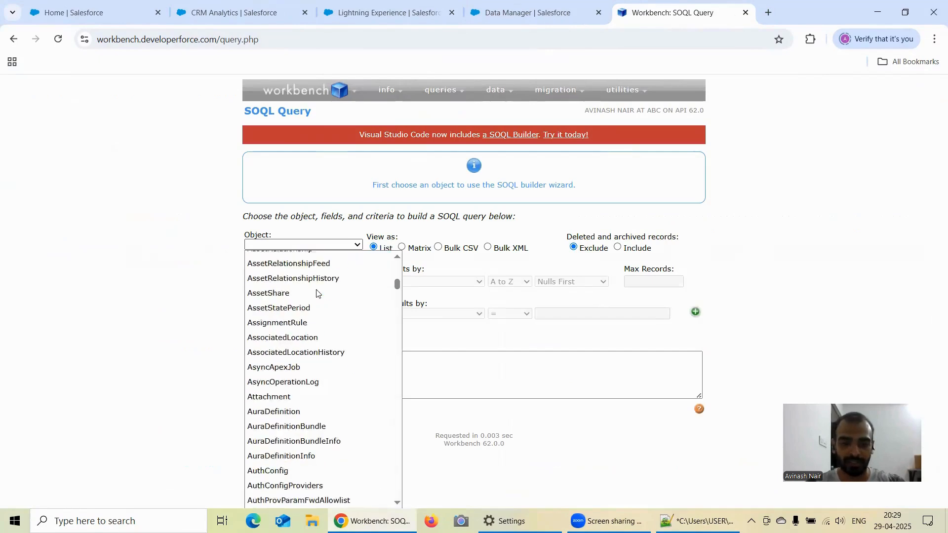
{"action": "scroll", "coordinate": [317, 293], "scroll_direction": "down", "scroll_amount": 20}
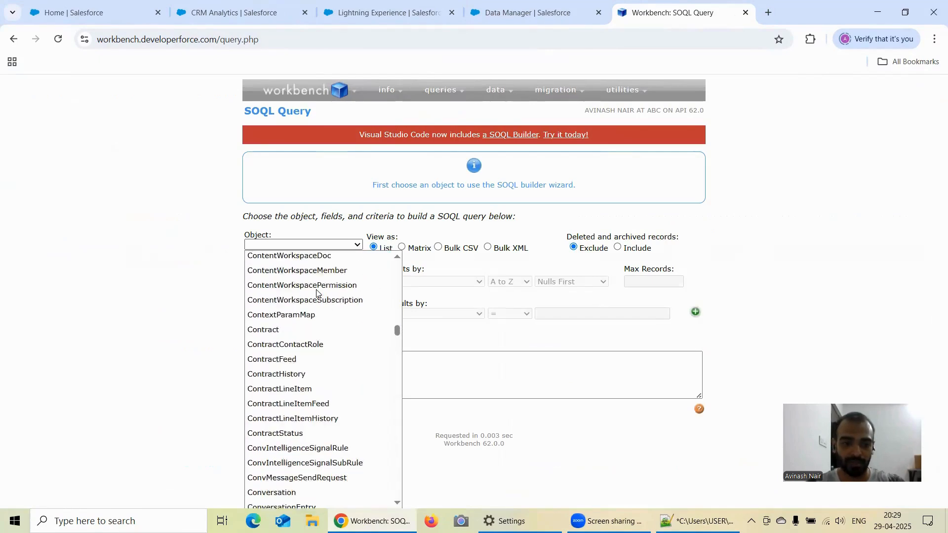
{"action": "scroll", "coordinate": [316, 293], "scroll_direction": "down", "scroll_amount": 12}
{"action": "scroll", "coordinate": [314, 316], "scroll_direction": "up", "scroll_amount": 10}
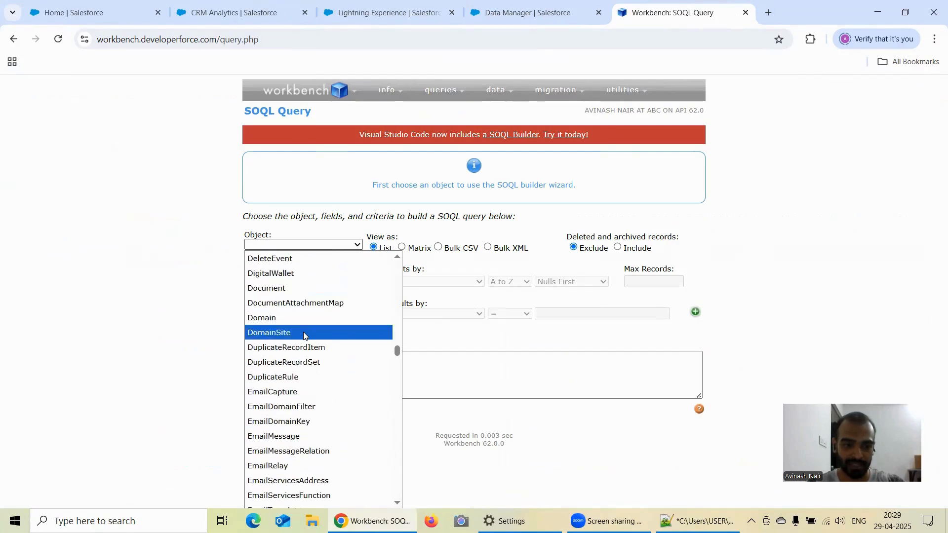
{"action": "scroll", "coordinate": [303, 336], "scroll_direction": "up", "scroll_amount": 3}
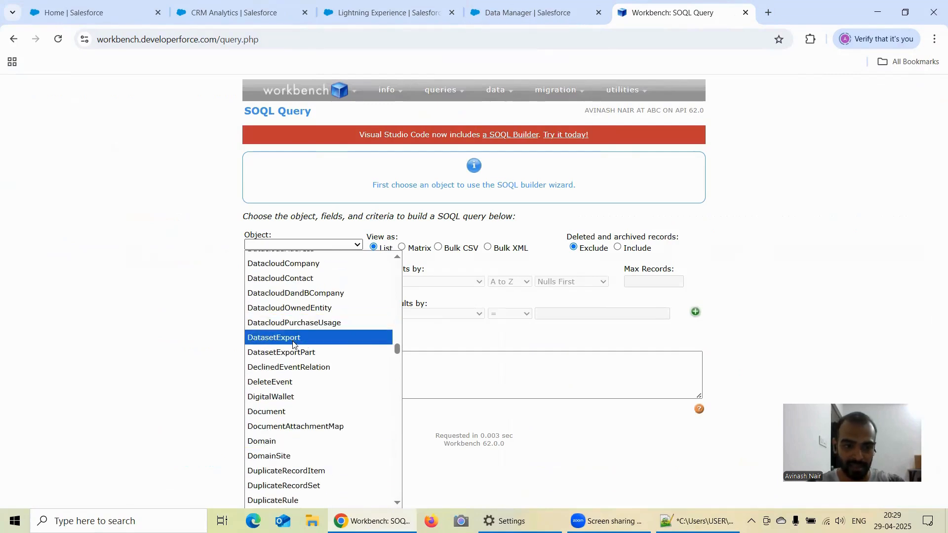
{"action": "left_click", "coordinate": [293, 342]}
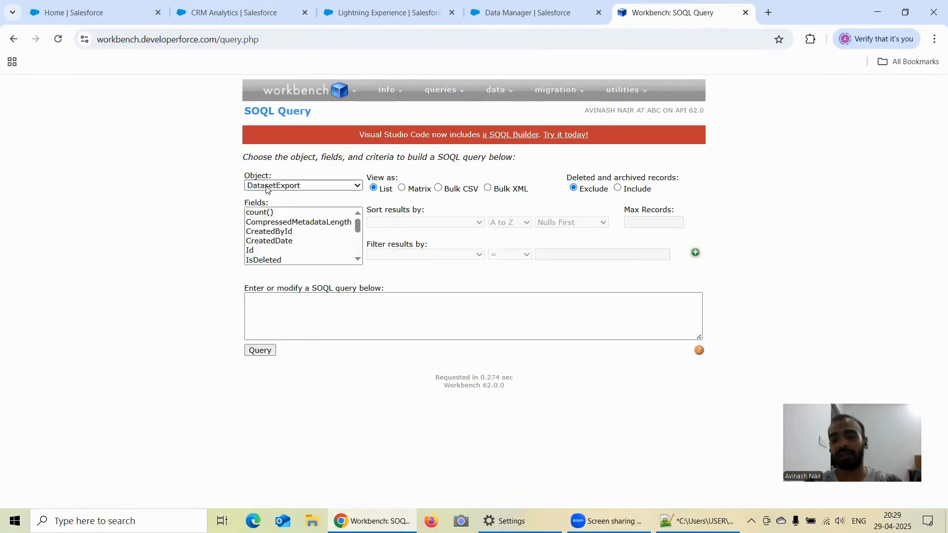
Select the Id, PublisherInfo and PublisherType fields of DatasetExport and run the query.
{"action": "left_click", "coordinate": [275, 245]}
{"action": "scroll", "coordinate": [298, 238], "scroll_direction": "down", "scroll_amount": 2}
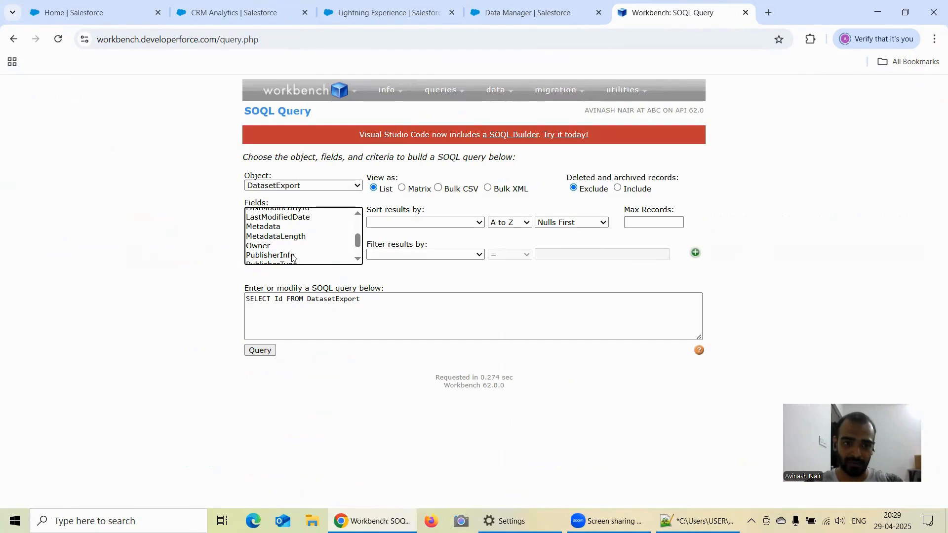
{"action": "left_click", "coordinate": [292, 256]}
{"action": "scroll", "coordinate": [296, 254], "scroll_direction": "up", "scroll_amount": 3}
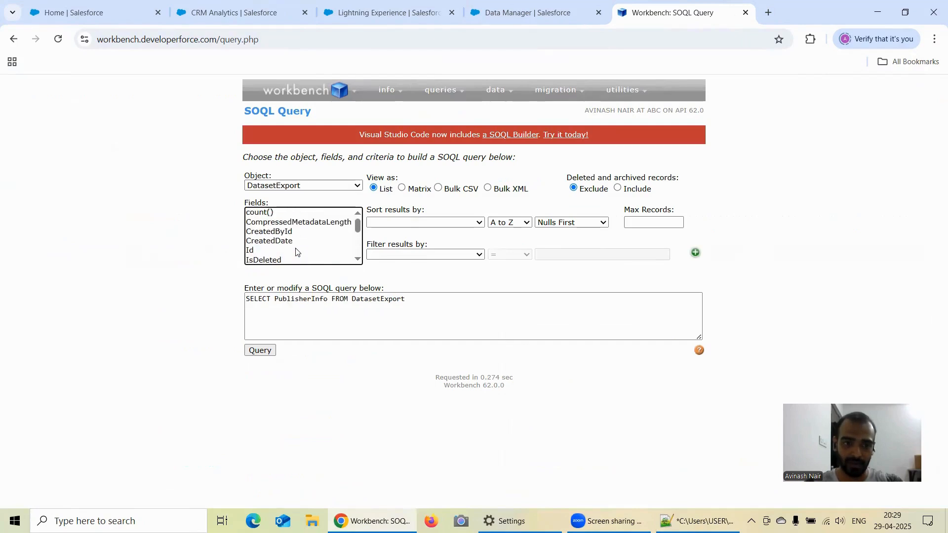
{"action": "left_click", "coordinate": [262, 251], "text": "ctrl"}
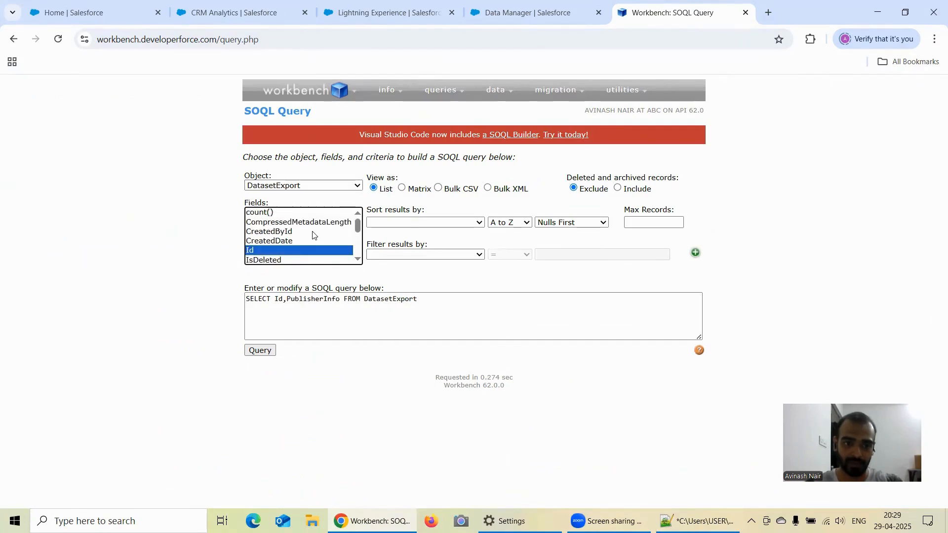
{"action": "scroll", "coordinate": [312, 235], "scroll_direction": "down", "scroll_amount": 2}
{"action": "scroll", "coordinate": [312, 236], "scroll_direction": "down", "scroll_amount": 1}
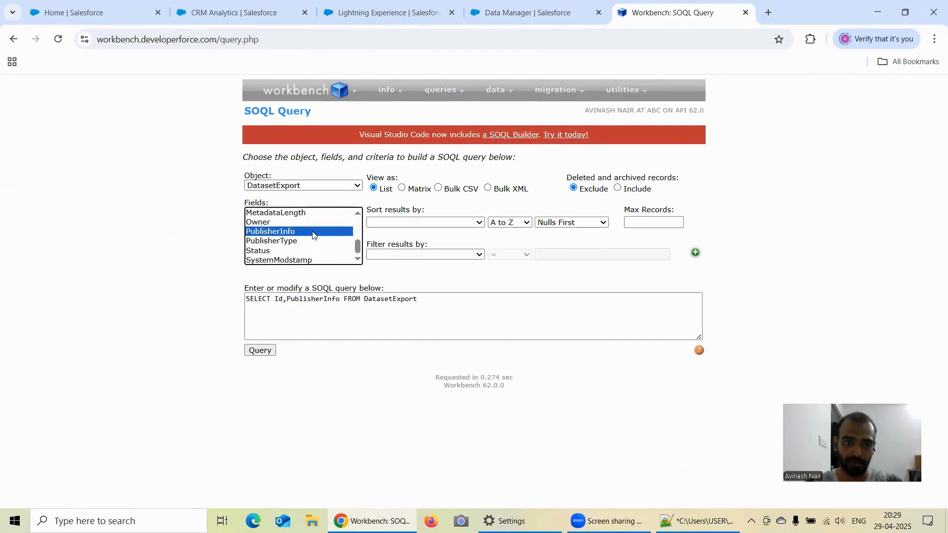
{"action": "left_click", "coordinate": [270, 242], "text": "ctrl"}
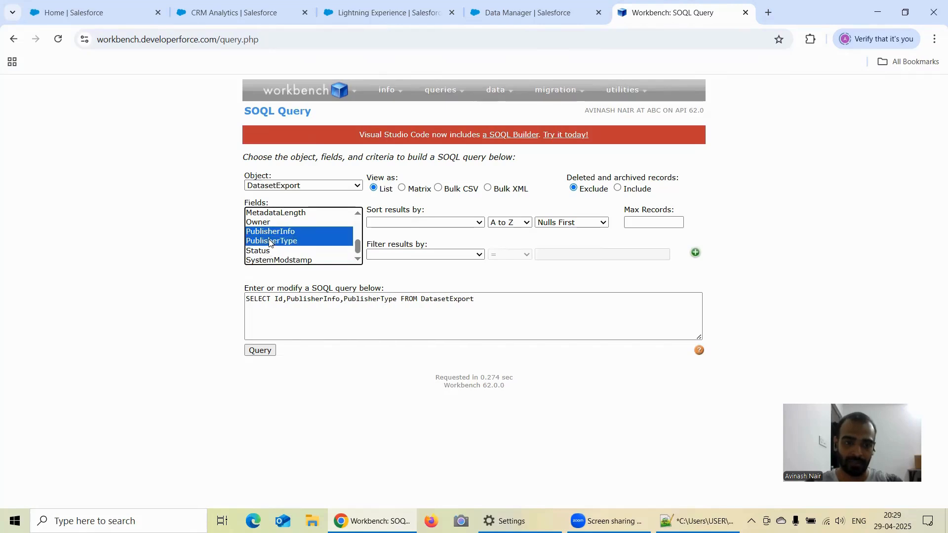
{"action": "left_click", "coordinate": [262, 350]}
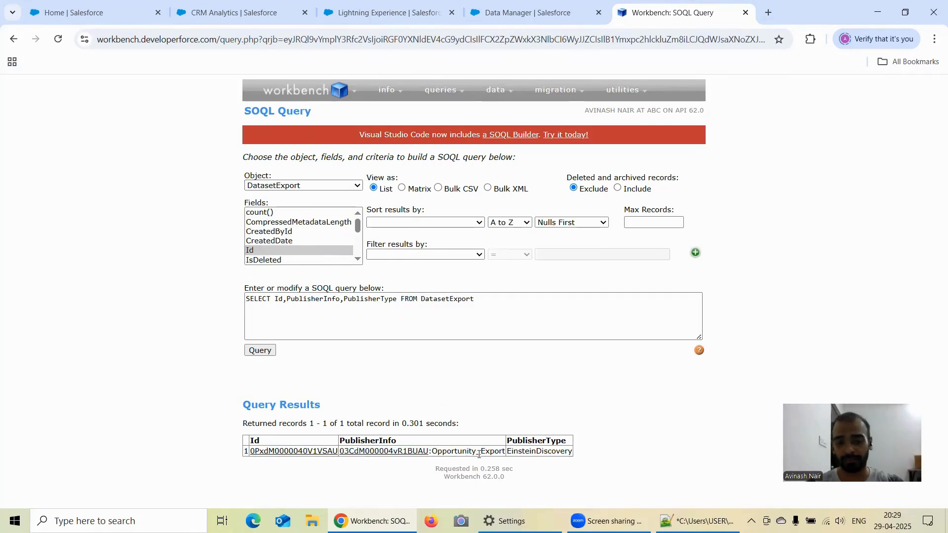
Copy the full DatasetExport SOQL query to the end of the Notepad++ notes and begin an "Id =" line below it.
{"action": "left_click", "coordinate": [468, 299]}
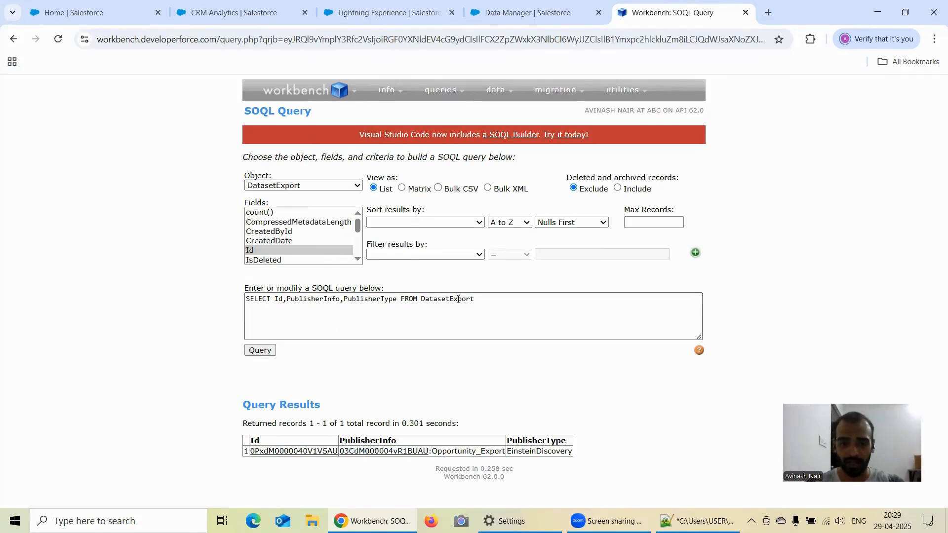
{"action": "left_click_drag", "start_coordinate": [473, 299], "coordinate": [245, 302]}
{"action": "key", "text": "ctrl+c"}
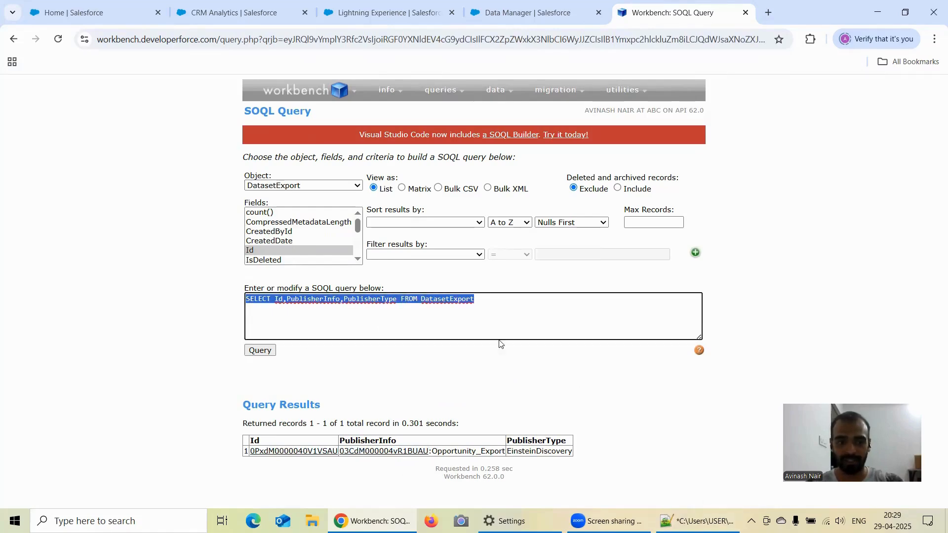
{"action": "left_click", "coordinate": [698, 521]}
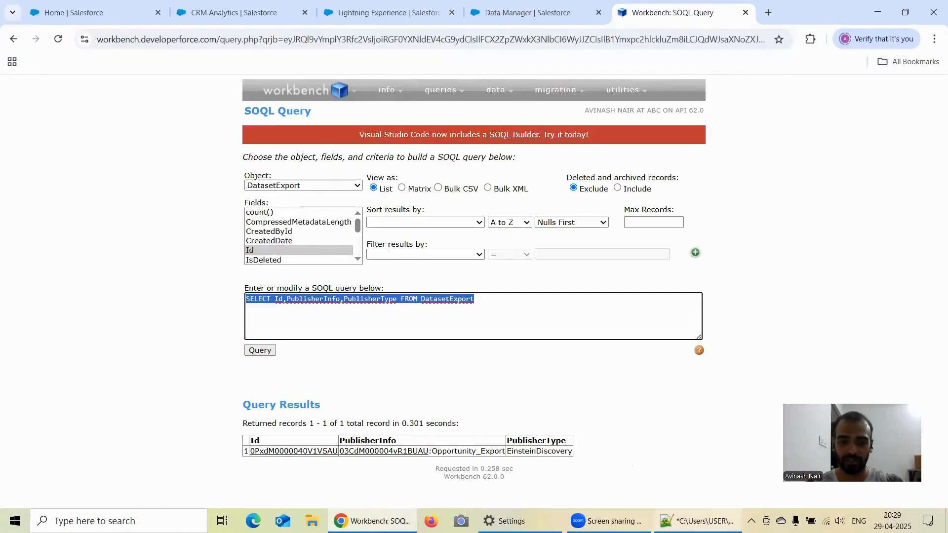
{"action": "left_click", "coordinate": [679, 523]}
{"action": "key", "text": "ctrl+v"}
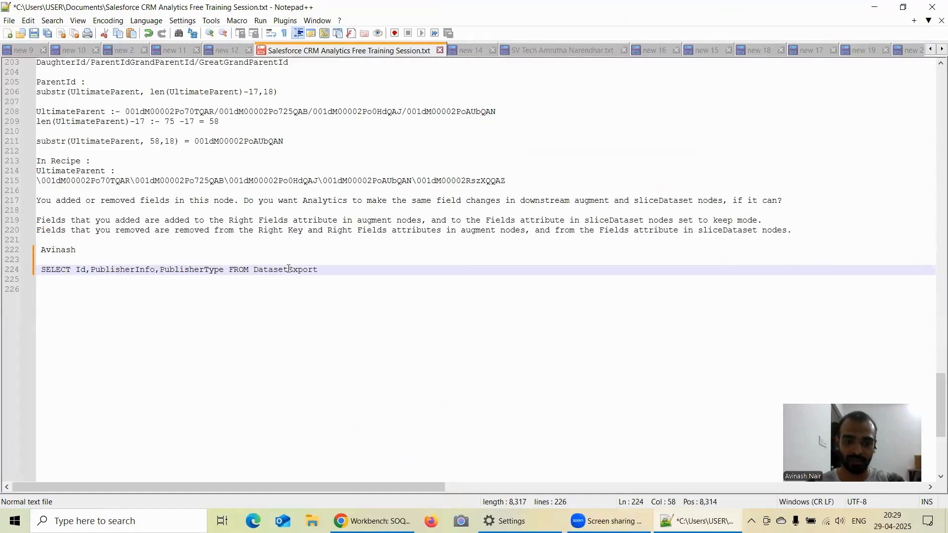
{"action": "key", "text": "Return"}
{"action": "key", "text": "Return"}
{"action": "type", "text": "Id ="}
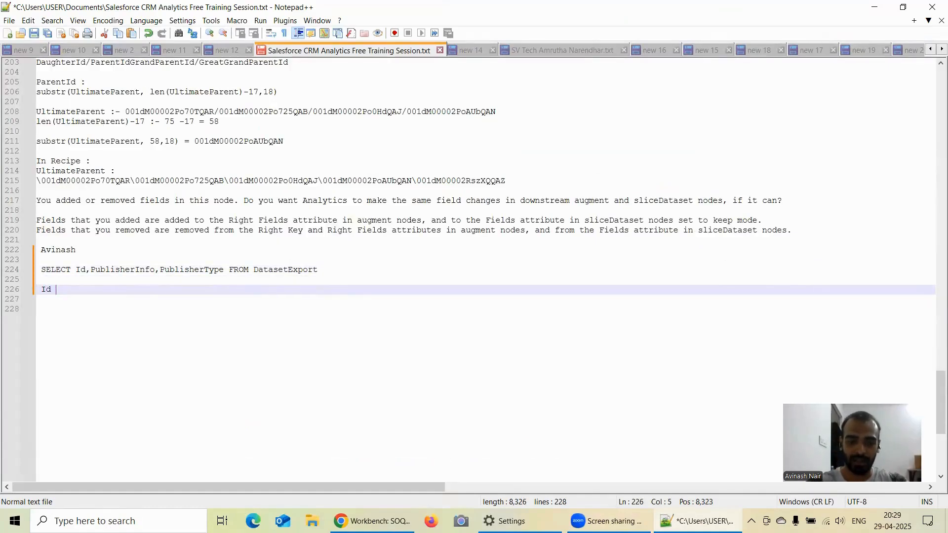
Open the returned DatasetExport record in Workbench, copy its record ID after "Id =" in the Notepad++ notes, and add two line breaks.
{"action": "left_click", "coordinate": [413, 519]}
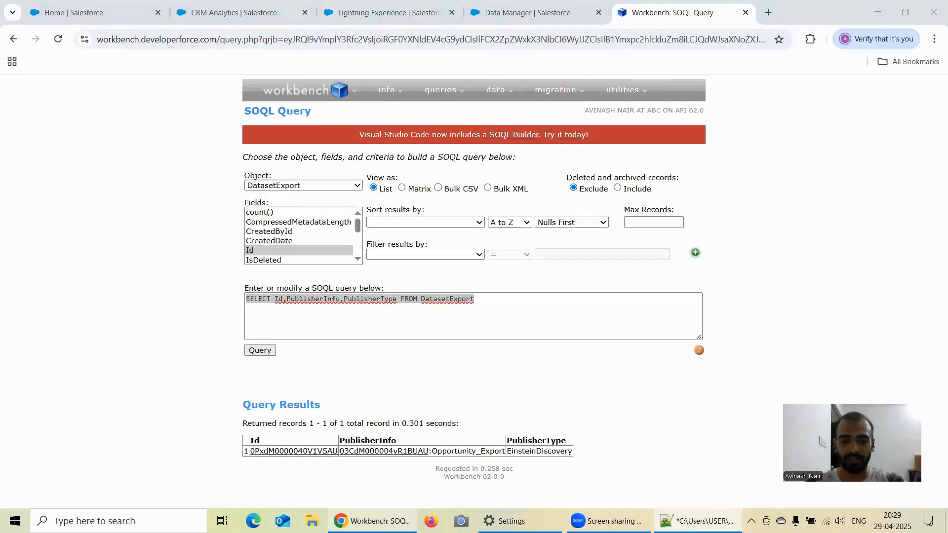
{"action": "left_click", "coordinate": [294, 451]}
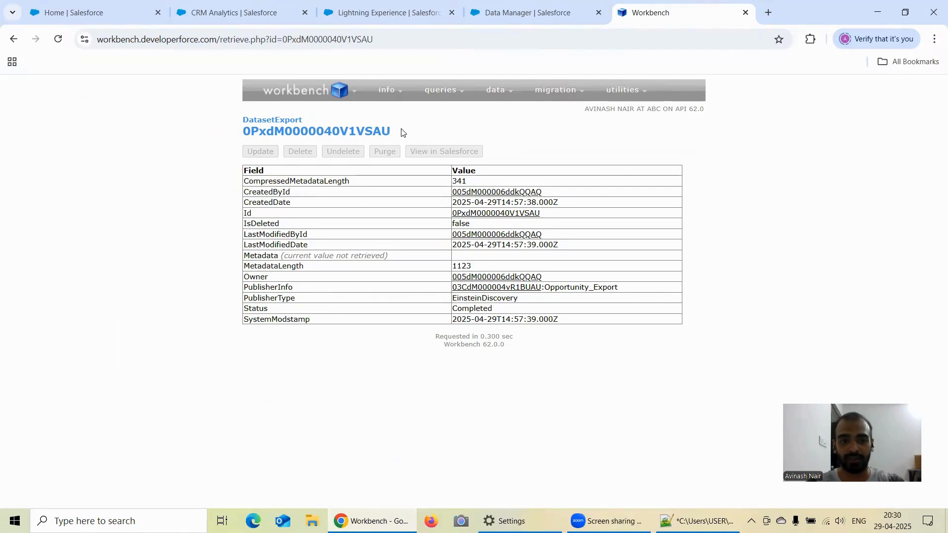
{"action": "left_click_drag", "start_coordinate": [402, 129], "coordinate": [365, 130]}
{"action": "left_click", "coordinate": [414, 129]}
{"action": "left_click_drag", "start_coordinate": [229, 135], "coordinate": [392, 137]}
{"action": "key", "text": "ctrl+c"}
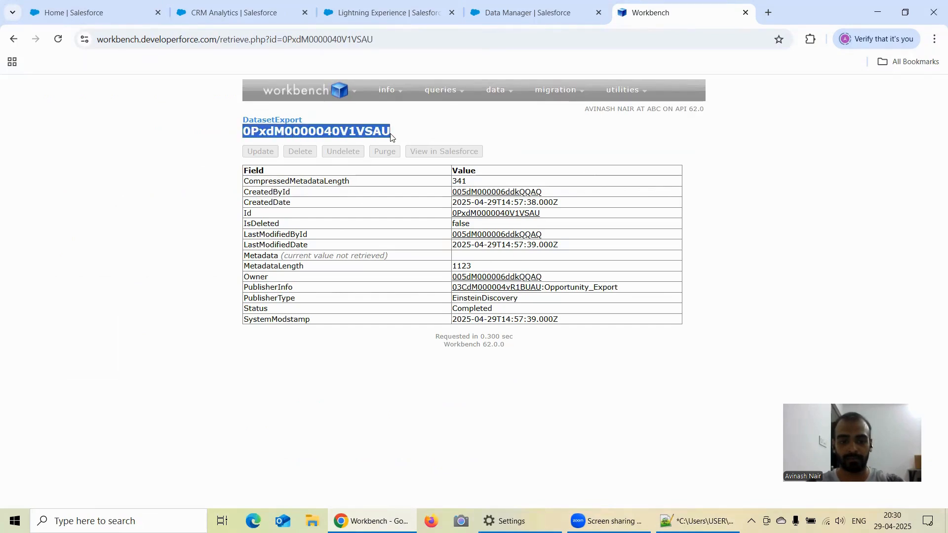
{"action": "left_click", "coordinate": [676, 510]}
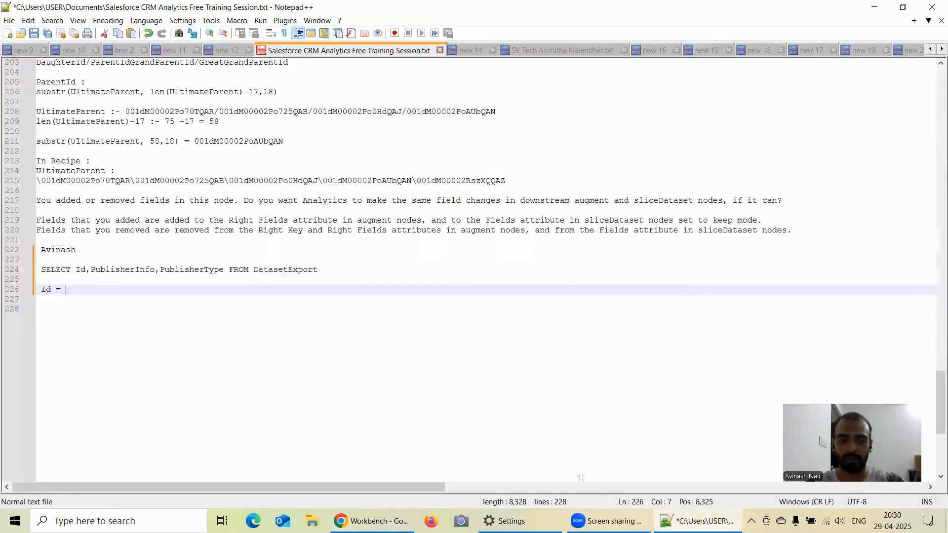
{"action": "key", "text": "ctrl+v"}
{"action": "key", "text": "Return"}
{"action": "key", "text": "Return"}
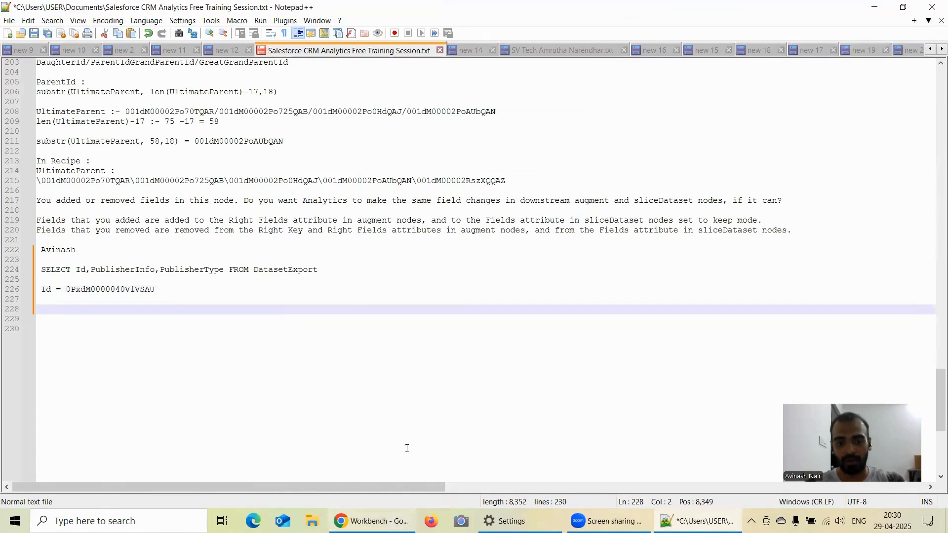
Return to Workbench, reopen the SOQL Query builder and choose DatasetExportPart as the object.
{"action": "left_click", "coordinate": [375, 521]}
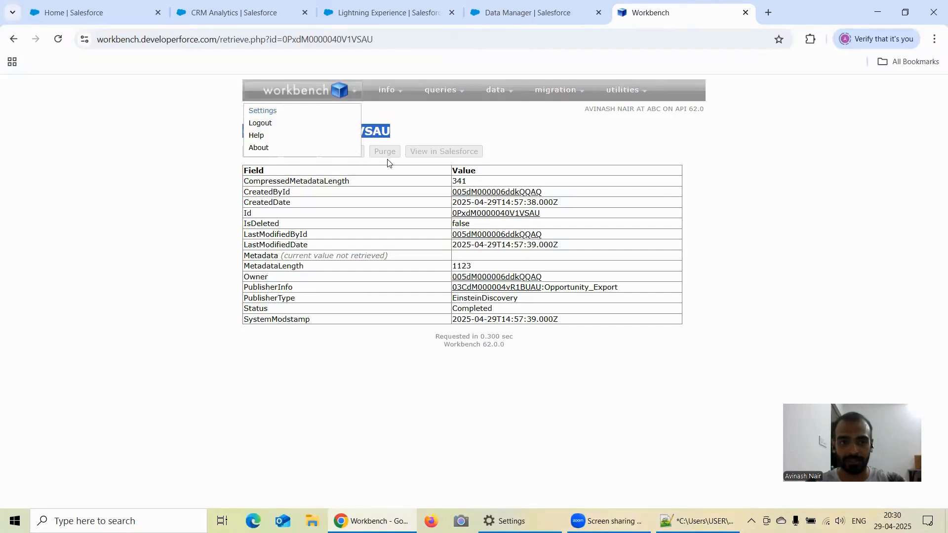
{"action": "mouse_move", "coordinate": [427, 94]}
{"action": "left_click", "coordinate": [435, 112]}
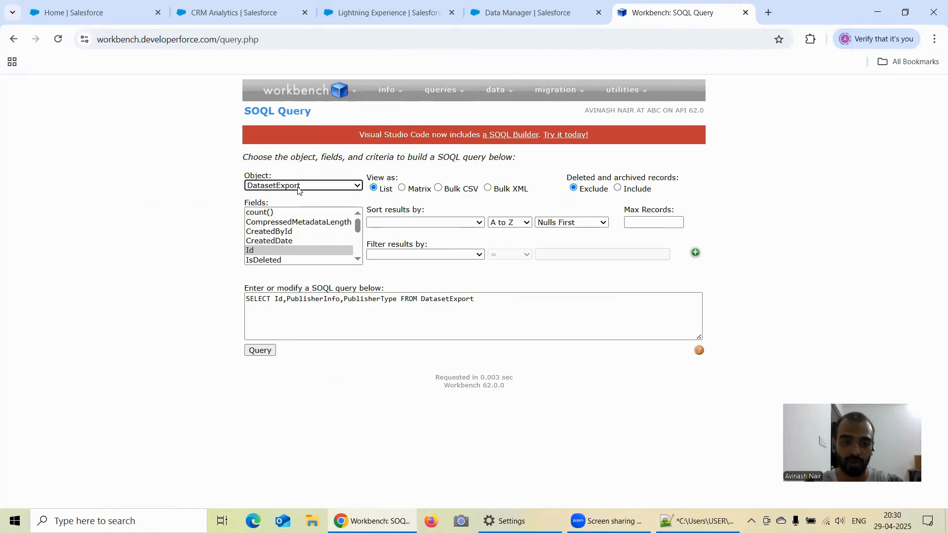
{"action": "left_click", "coordinate": [299, 186]}
{"action": "scroll", "coordinate": [309, 370], "scroll_direction": "down", "scroll_amount": 3}
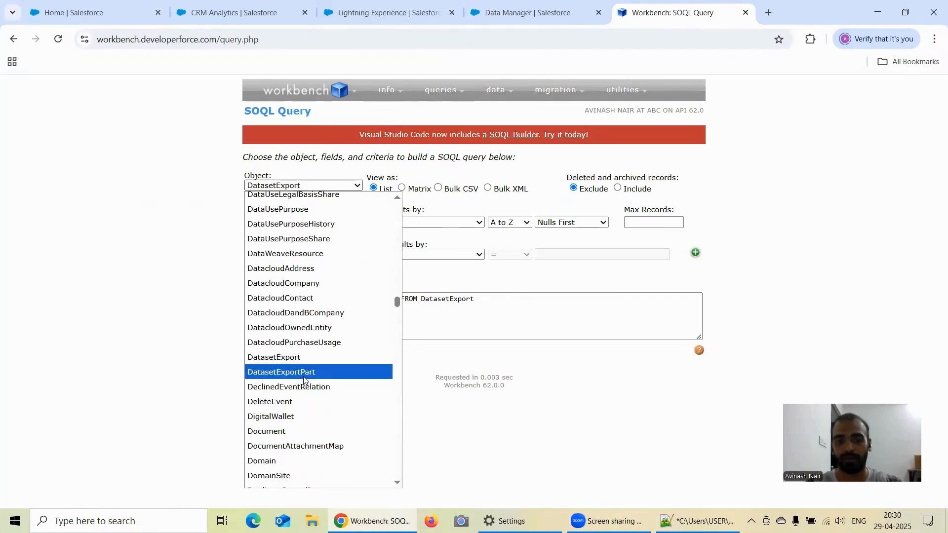
{"action": "left_click", "coordinate": [304, 373]}
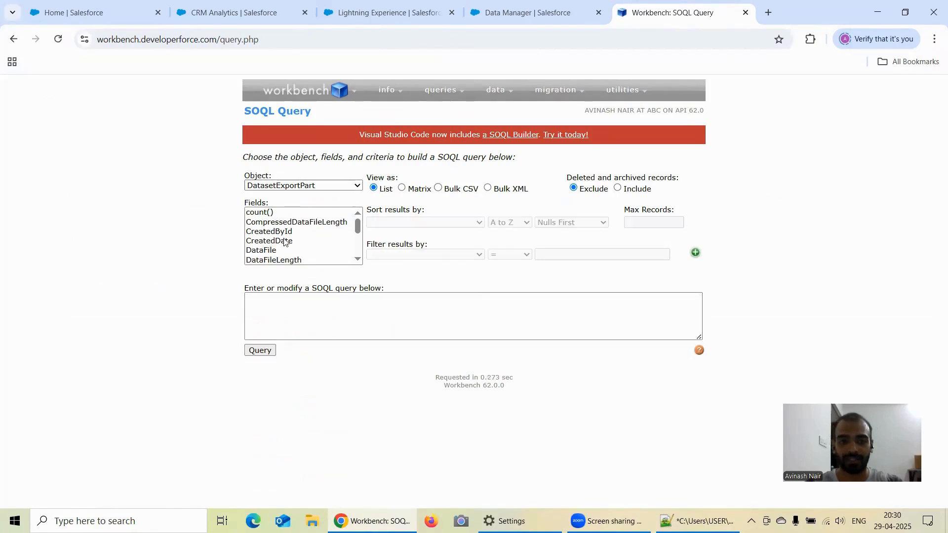
Select the DatasetExportId, Id and Owner fields of DatasetExportPart for the query.
{"action": "scroll", "coordinate": [307, 240], "scroll_direction": "down", "scroll_amount": 3}
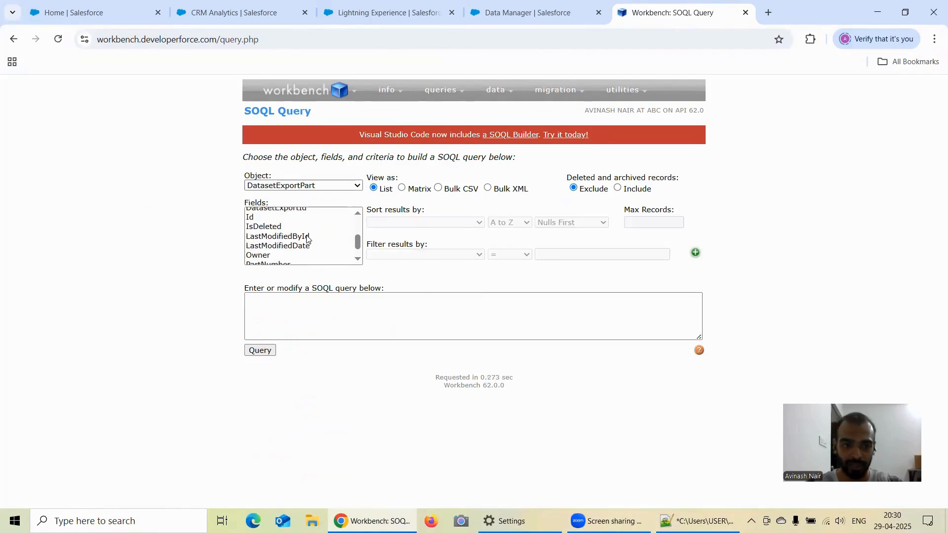
{"action": "left_click", "coordinate": [252, 218]}
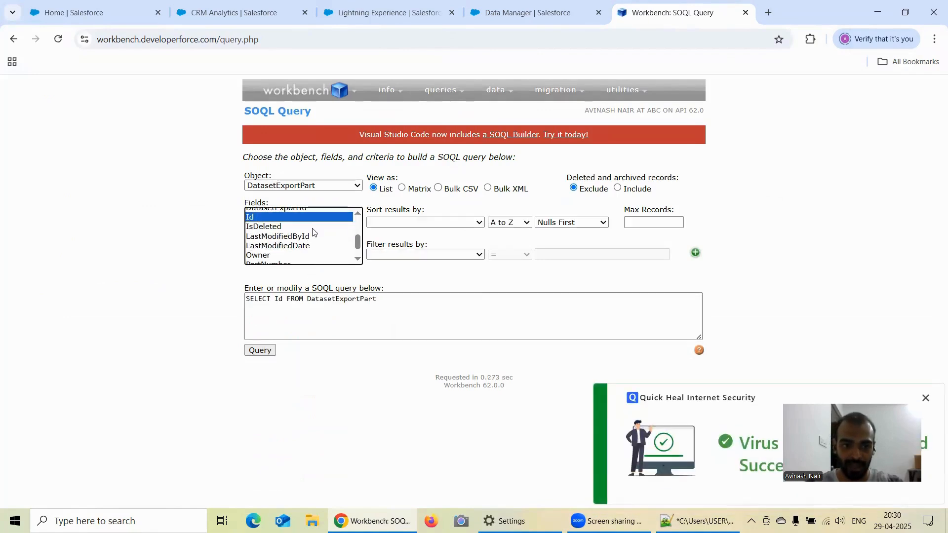
{"action": "scroll", "coordinate": [314, 236], "scroll_direction": "down", "scroll_amount": 1}
{"action": "left_click", "coordinate": [298, 217], "text": "ctrl"}
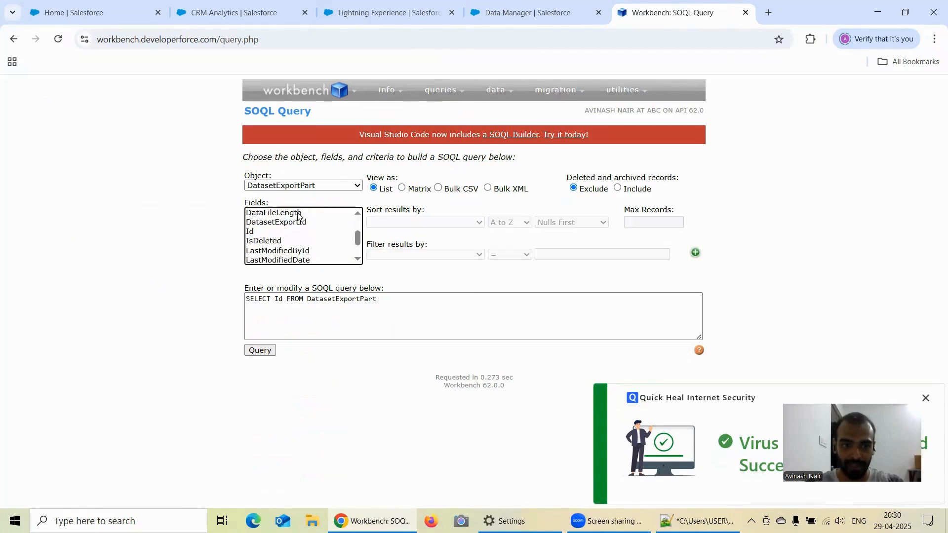
{"action": "left_click", "coordinate": [299, 222]}
{"action": "left_click", "coordinate": [271, 232], "text": "ctrl"}
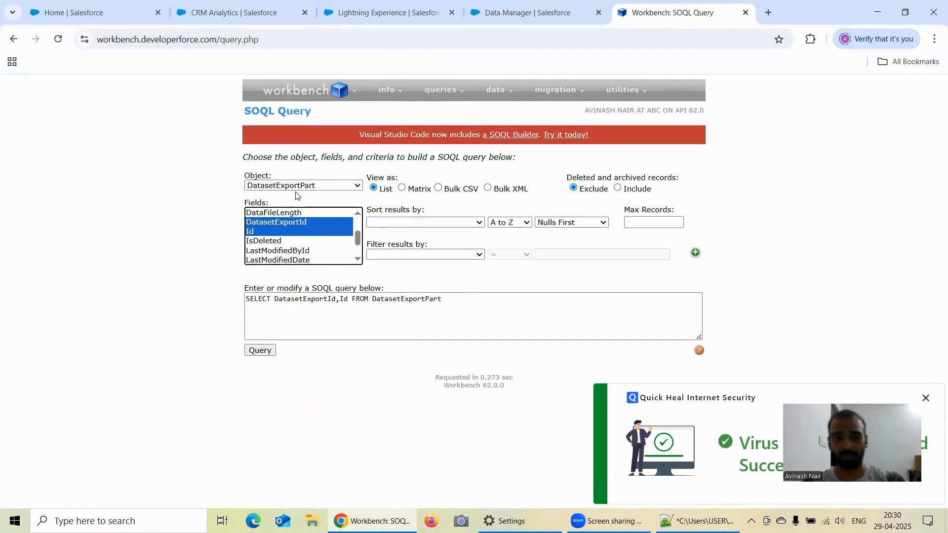
{"action": "scroll", "coordinate": [304, 250], "scroll_direction": "down", "scroll_amount": 1}
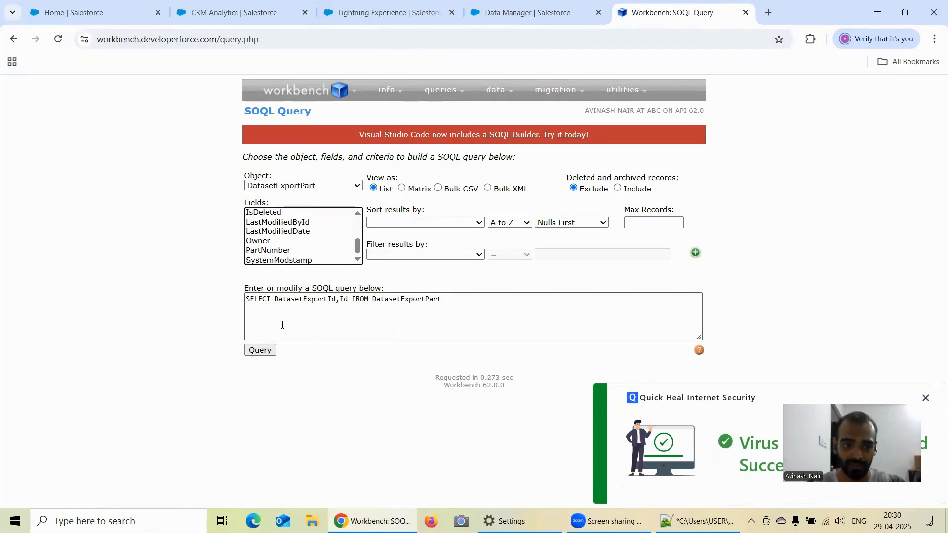
{"action": "left_click", "coordinate": [271, 240], "text": "ctrl"}
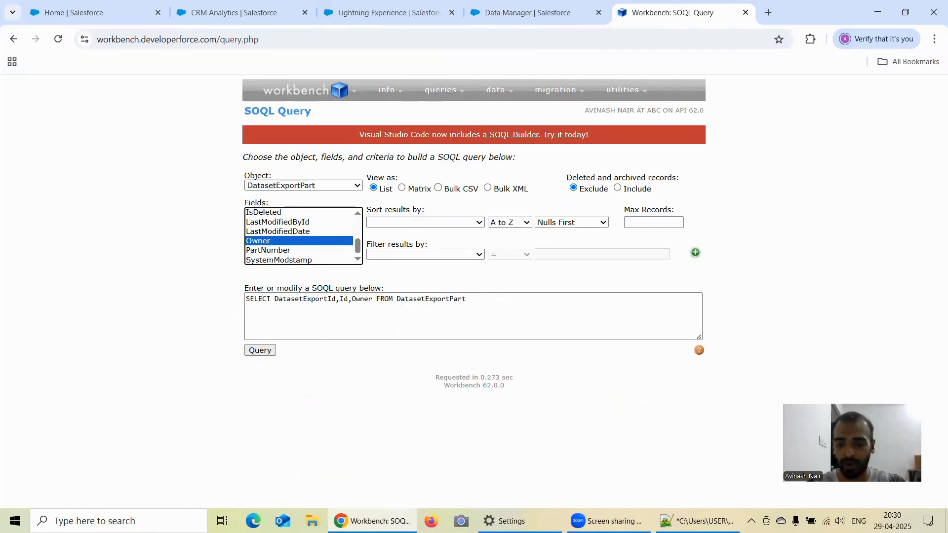
Copy the object name DatasetExportPart from the SOQL query and write "In this DatasetExportPart Object," on the last line of the Notepad++ notes.
{"action": "mouse_move", "coordinate": [698, 521]}
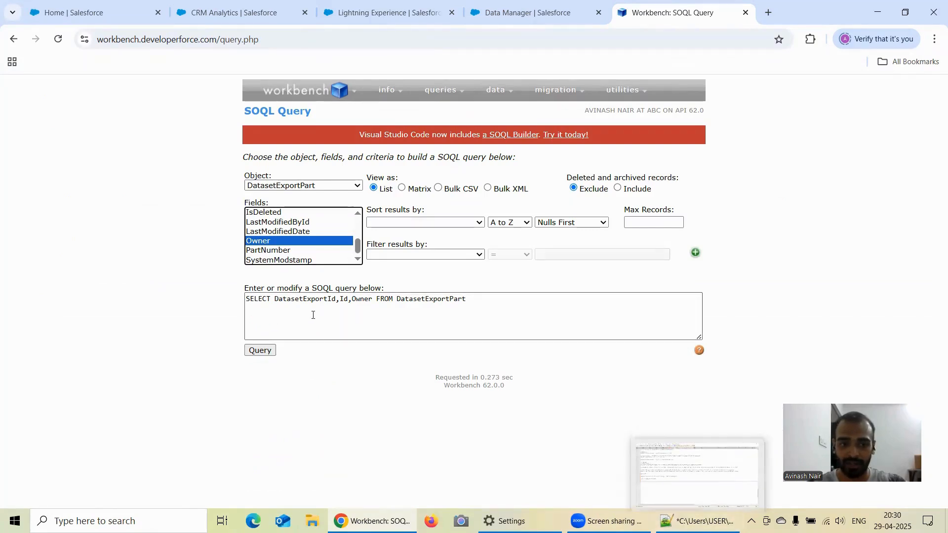
{"action": "left_click_drag", "start_coordinate": [446, 299], "coordinate": [399, 301]}
{"action": "key", "text": "ctrl+c"}
{"action": "left_click", "coordinate": [481, 296]}
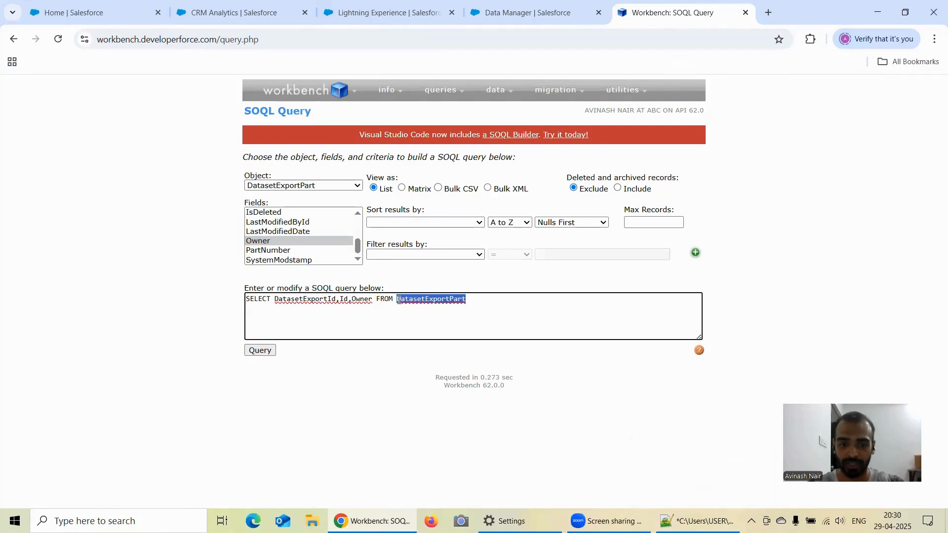
{"action": "left_click", "coordinate": [709, 514]}
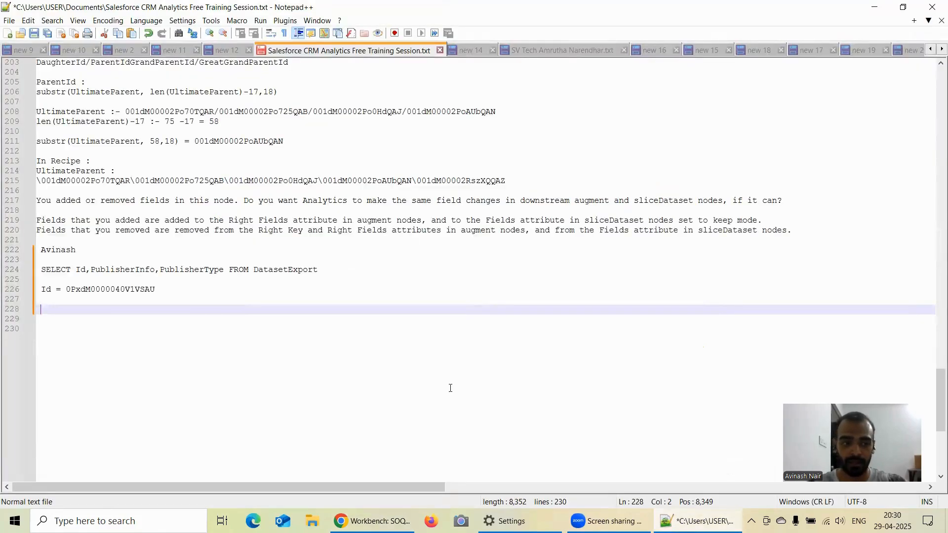
{"action": "type", "text": "In this"}
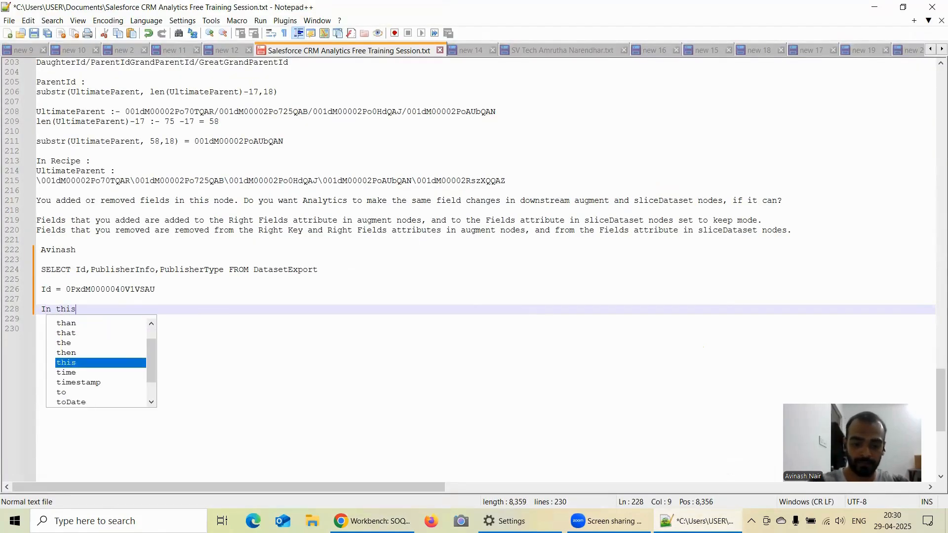
{"action": "key", "text": "ctrl+v"}
{"action": "type", "text": "O"}
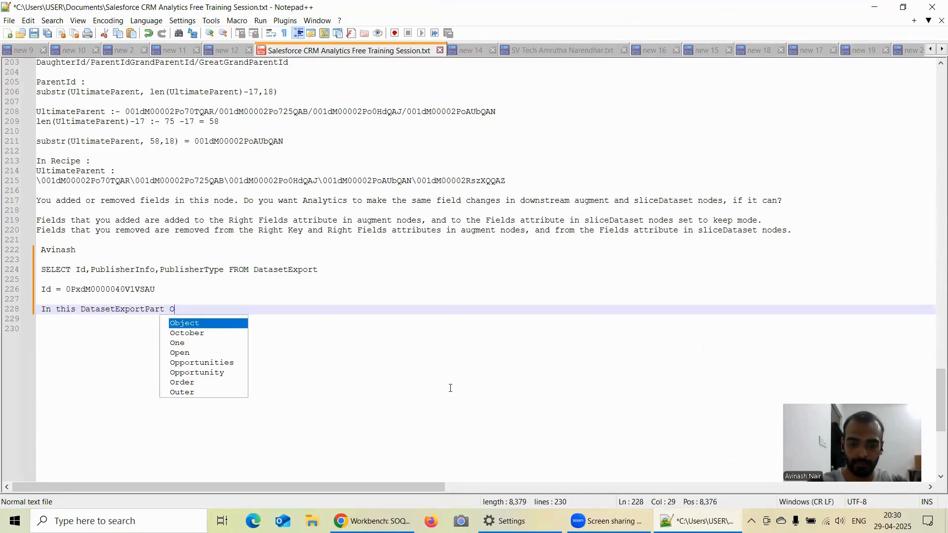
{"action": "type", "text": "bject,"}
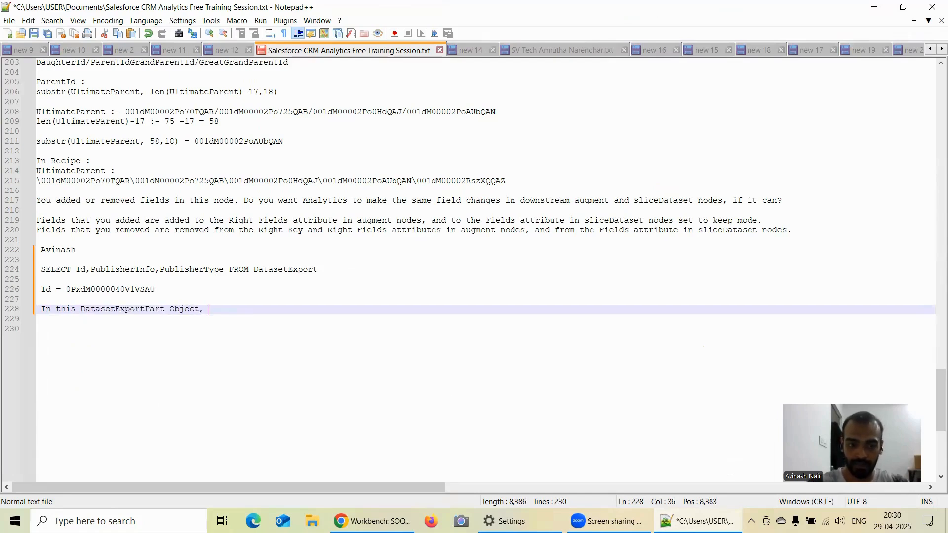
{"action": "left_click_drag", "start_coordinate": [160, 290], "coordinate": [67, 291]}
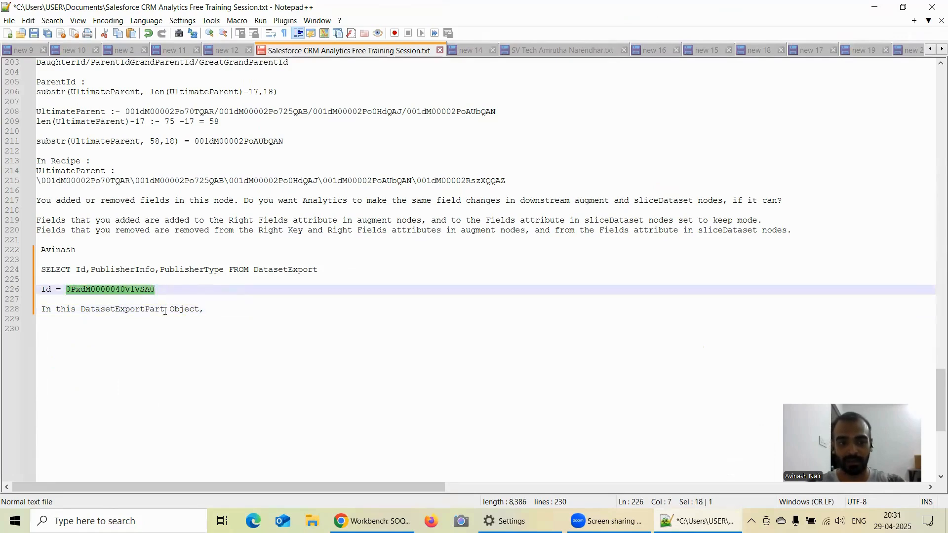
{"action": "left_click", "coordinate": [225, 311]}
{"action": "type", "text": "DatasetExportPart"}
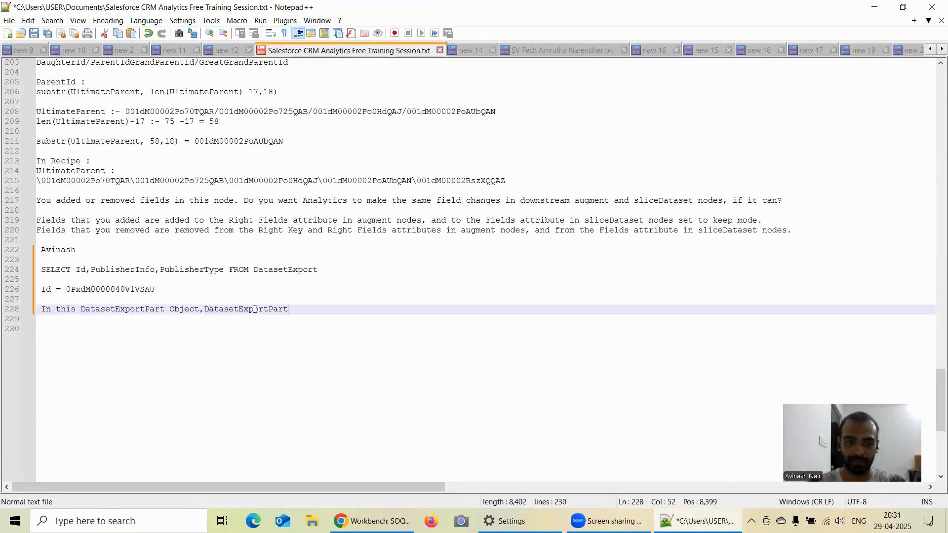
{"action": "left_click_drag", "start_coordinate": [166, 292], "coordinate": [68, 291]}
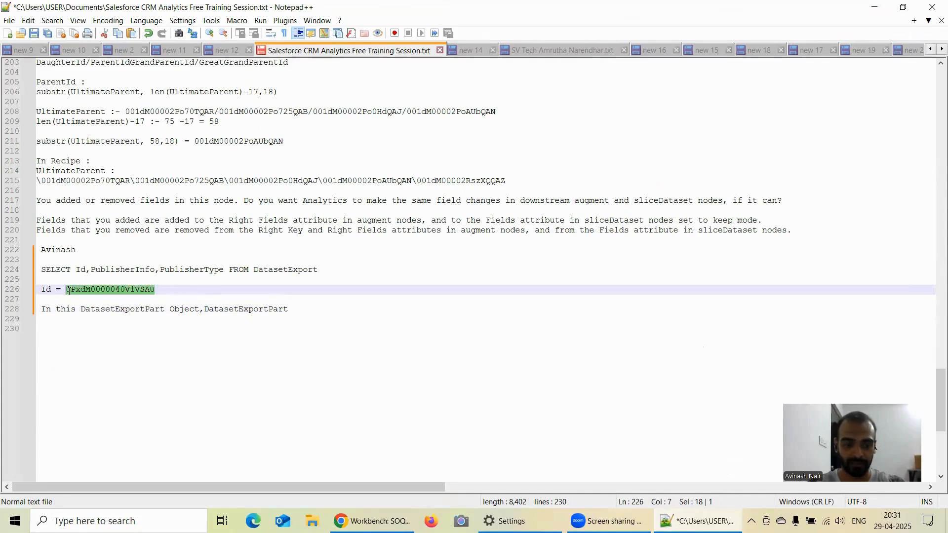
{"action": "left_click", "coordinate": [290, 311]}
{"action": "key", "text": "BackSpace"}
{"action": "key", "text": "BackSpace"}
{"action": "key", "text": "BackSpace"}
{"action": "key", "text": "BackSpace"}
{"action": "key", "text": "BackSpace"}
{"action": "key", "text": "BackSpace"}
{"action": "key", "text": "BackSpace"}
{"action": "key", "text": "BackSpace"}
{"action": "key", "text": "BackSpace"}
{"action": "key", "text": "BackSpace"}
{"action": "key", "text": "BackSpace"}
{"action": "key", "text": "BackSpace"}
{"action": "key", "text": "BackSpace"}
{"action": "key", "text": "BackSpace"}
{"action": "key", "text": "BackSpace"}
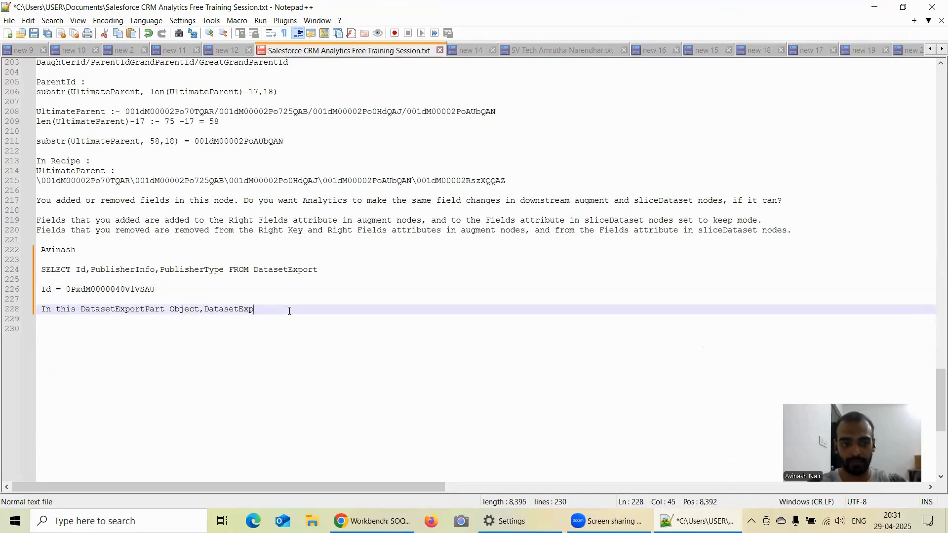
{"action": "type", "text": "DatasetExportPart"}
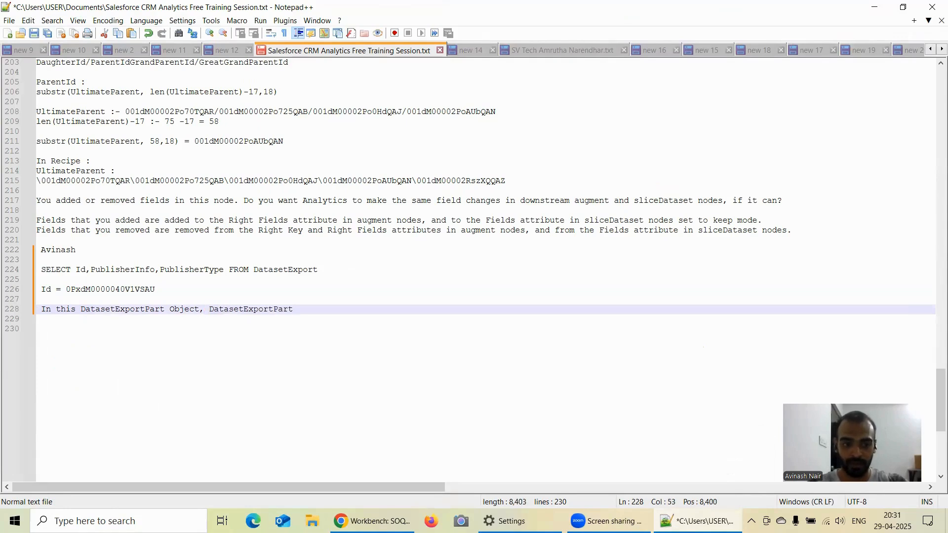
{"action": "key", "text": "BackSpace"}
{"action": "key", "text": "BackSpace"}
{"action": "key", "text": "BackSpace"}
{"action": "key", "text": "BackSpace"}
{"action": "key", "text": "BackSpace"}
{"action": "key", "text": "BackSpace"}
{"action": "key", "text": "BackSpace"}
{"action": "key", "text": "BackSpace"}
{"action": "key", "text": "BackSpace"}
{"action": "key", "text": "BackSpace"}
{"action": "key", "text": "BackSpace"}
{"action": "key", "text": "BackSpace"}
{"action": "key", "text": "BackSpace"}
{"action": "key", "text": "BackSpace"}
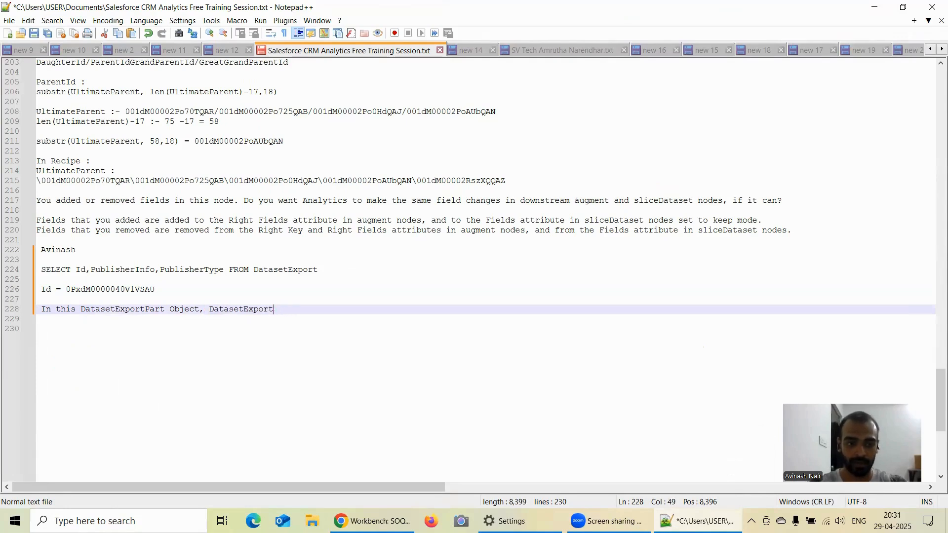
Copy the DatasetExport record ID from the "Id =" line to the end of the "In this DatasetExportPart Object," line and add "becomes".
{"action": "key", "text": "Up"}
{"action": "key", "text": "Up"}
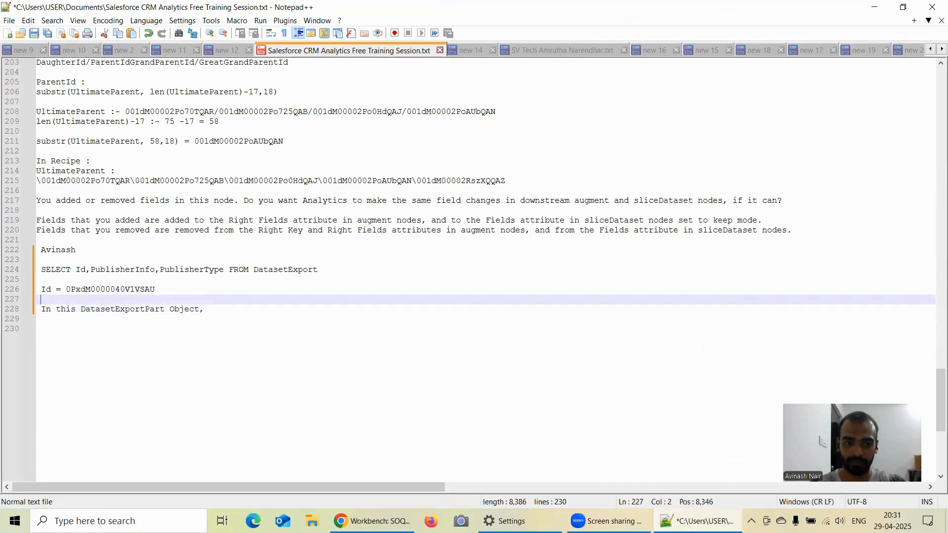
{"action": "key", "text": "shift+Left"}
{"action": "key", "text": "shift+Left"}
{"action": "key", "text": "shift+Left"}
{"action": "key", "text": "shift+Left"}
{"action": "key", "text": "shift+Left"}
{"action": "key", "text": "shift+Left"}
{"action": "key", "text": "shift+Left"}
{"action": "key", "text": "shift+Left"}
{"action": "key", "text": "shift+Left"}
{"action": "key", "text": "shift+Left"}
{"action": "key", "text": "shift+Left"}
{"action": "key", "text": "shift+Left"}
{"action": "key", "text": "shift+Left"}
{"action": "key", "text": "shift+Left"}
{"action": "key", "text": "shift+Left"}
{"action": "key", "text": "shift+Left"}
{"action": "key", "text": "shift+Left"}
{"action": "key", "text": "shift+Left"}
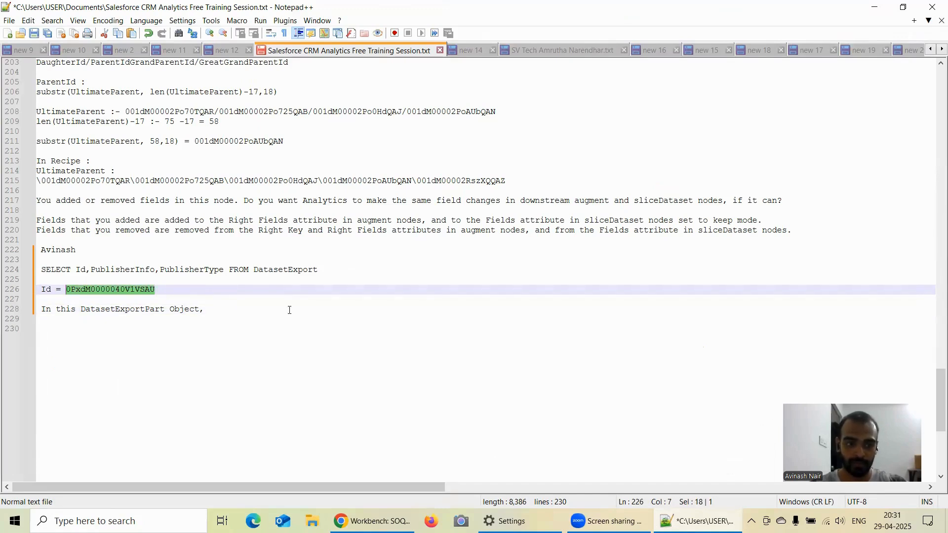
{"action": "key", "text": "ctrl+c"}
{"action": "left_click", "coordinate": [243, 313]}
{"action": "key", "text": "ctrl+v"}
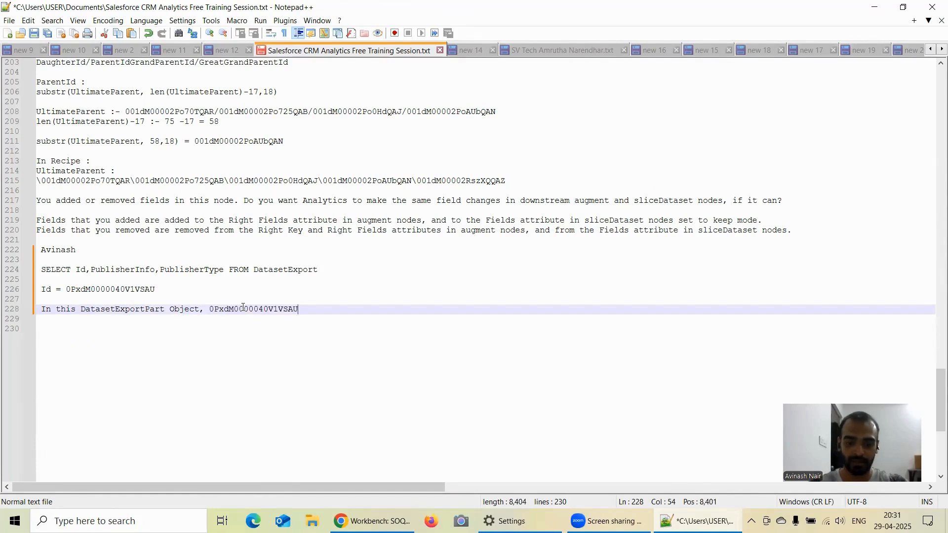
{"action": "type", "text": "becomes"}
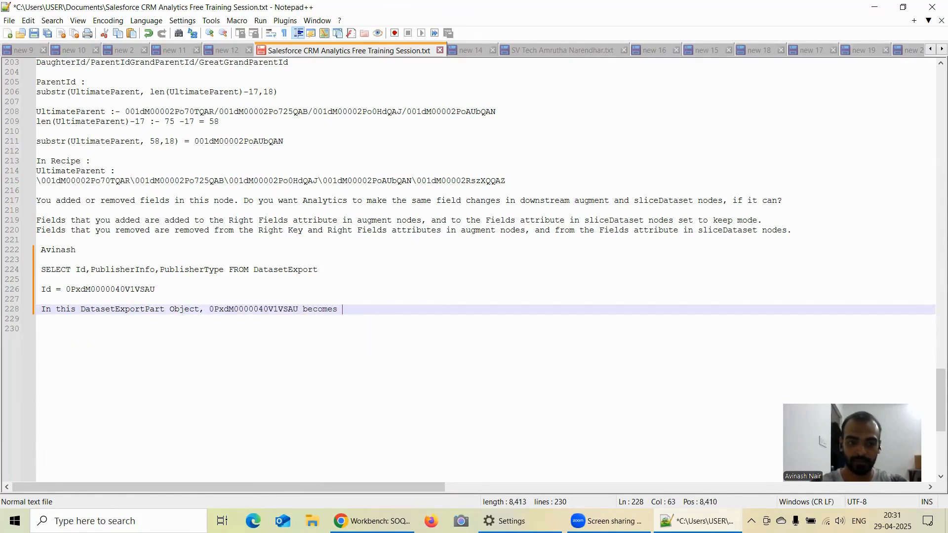
Copy the field name DatasetExportId from the Workbench query and add it after "becomes" in the Notepad++ notes.
{"action": "left_click", "coordinate": [372, 521]}
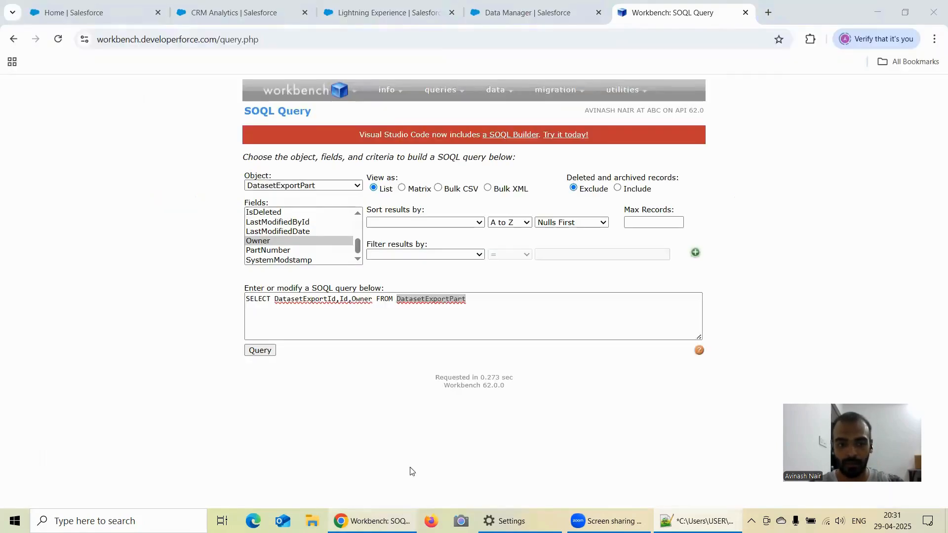
{"action": "double_click", "coordinate": [309, 299]}
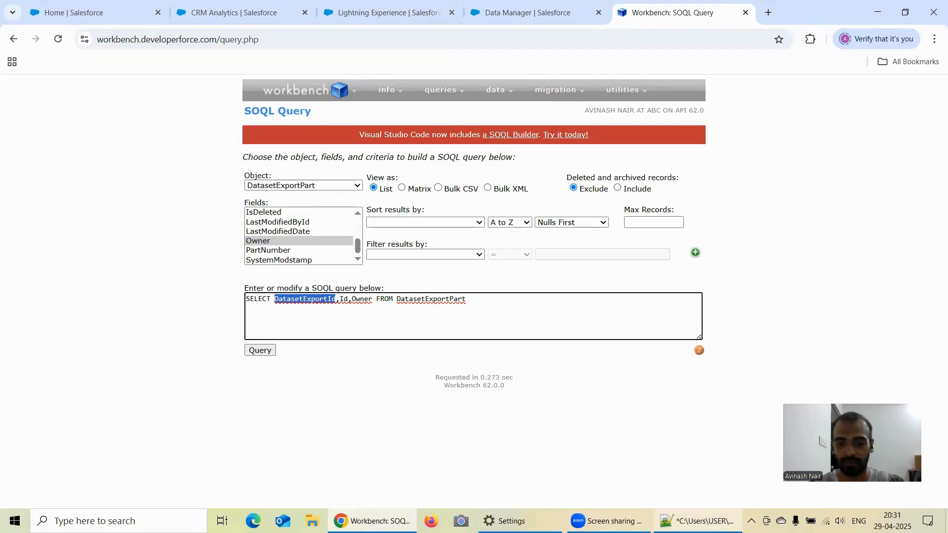
{"action": "left_click", "coordinate": [698, 521]}
{"action": "key", "text": "ctrl+v"}
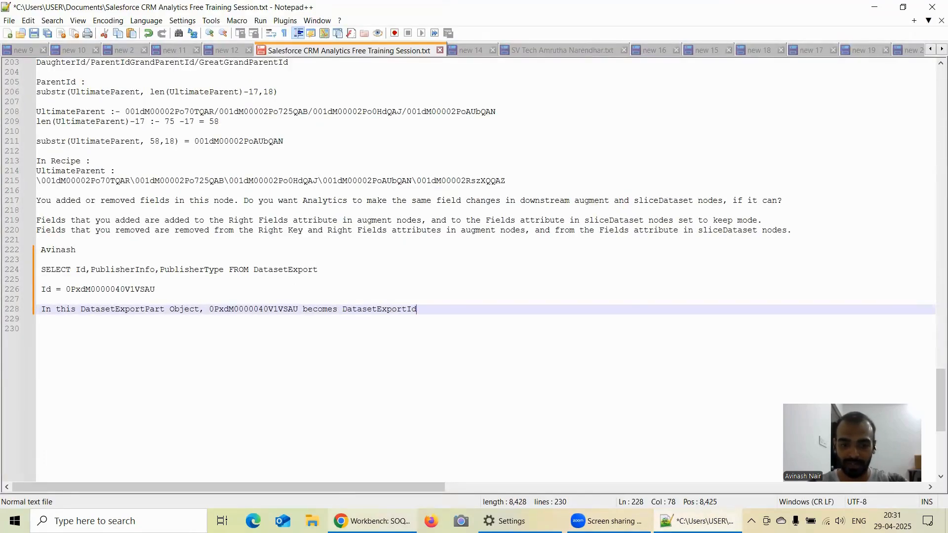
Return to Workbench and run the DatasetExportPart SOQL query without a Where clause.
{"action": "key", "text": "alt+Tab"}
{"action": "left_click", "coordinate": [488, 301]}
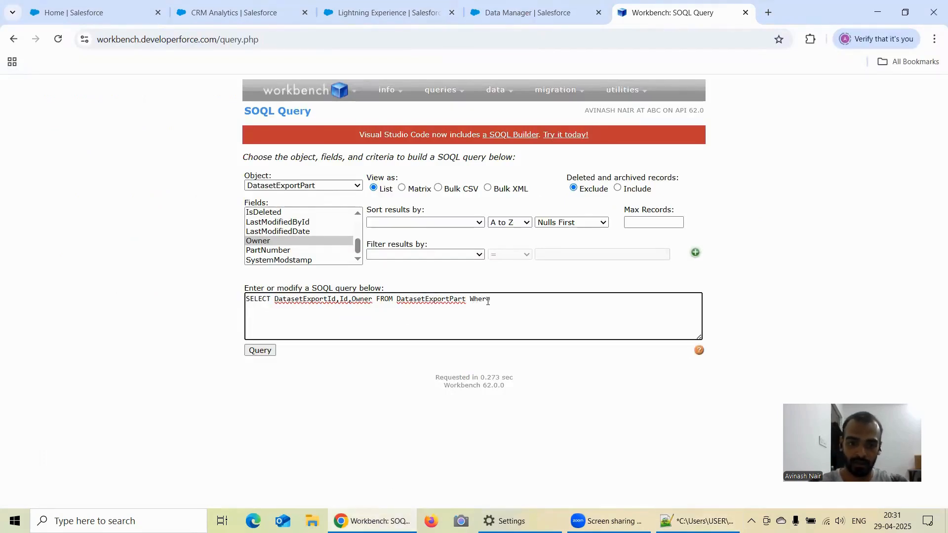
{"action": "key", "text": "BackSpace"}
{"action": "key", "text": "BackSpace"}
{"action": "key", "text": "BackSpace"}
{"action": "key", "text": "BackSpace"}
{"action": "key", "text": "BackSpace"}
{"action": "key", "text": "BackSpace"}
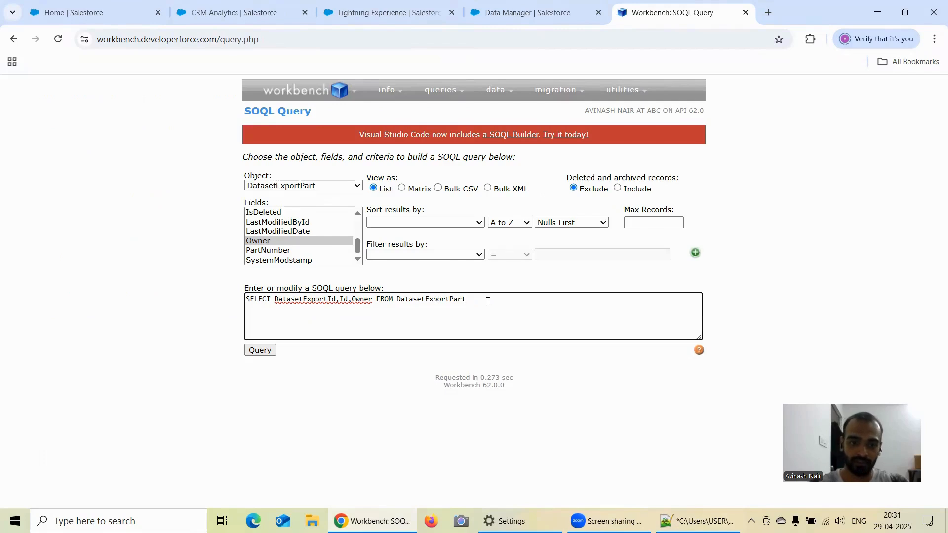
{"action": "left_click", "coordinate": [260, 351]}
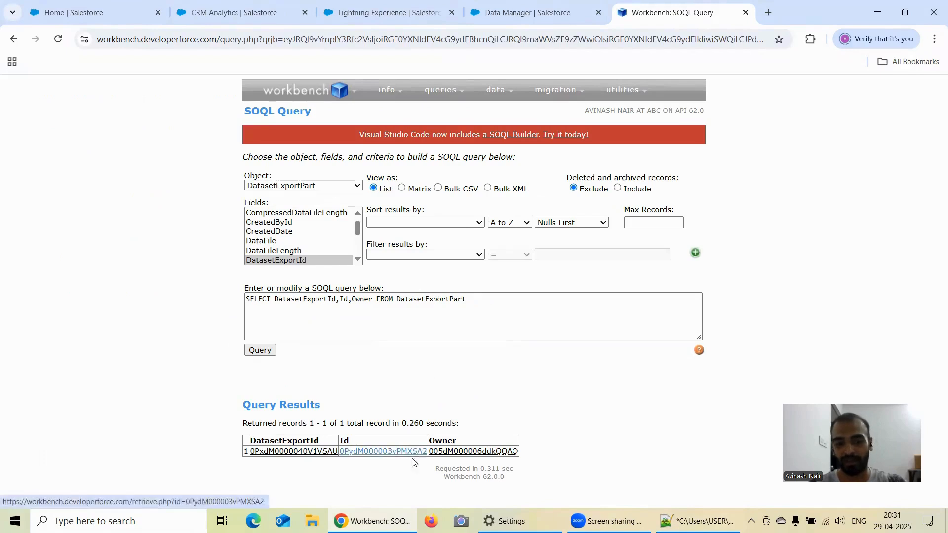
Compare the DatasetExportId in the Workbench query results with the DatasetExport ID noted in Notepad++.
{"action": "mouse_move", "coordinate": [324, 452]}
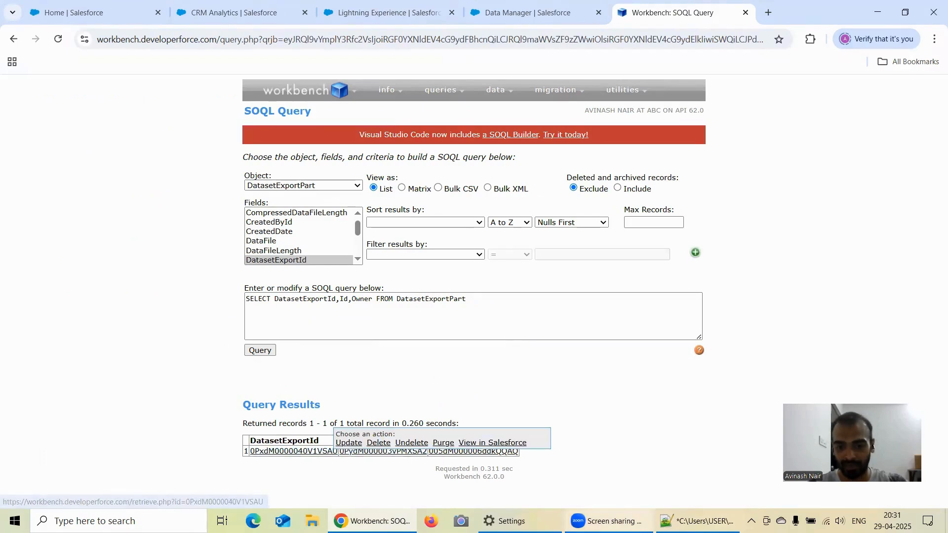
{"action": "left_click", "coordinate": [697, 521]}
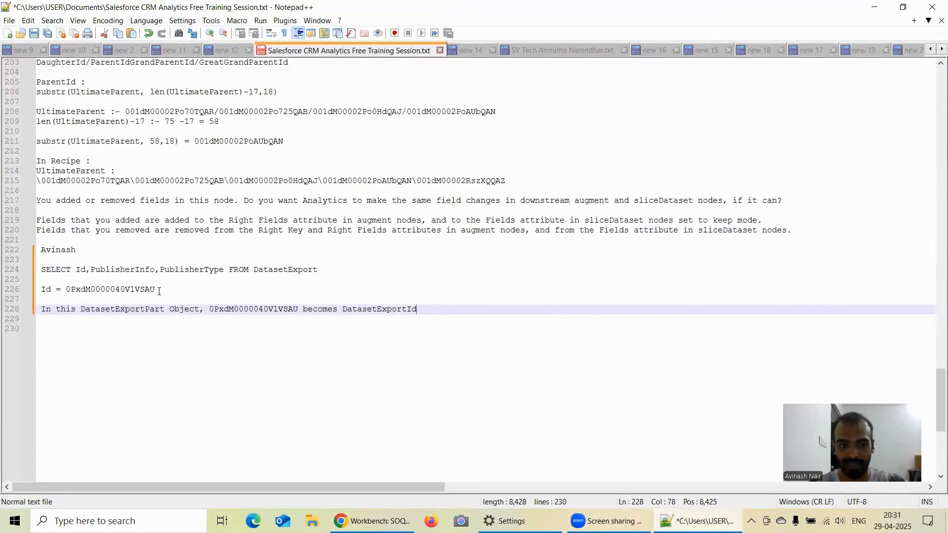
{"action": "left_click_drag", "start_coordinate": [156, 290], "coordinate": [65, 290]}
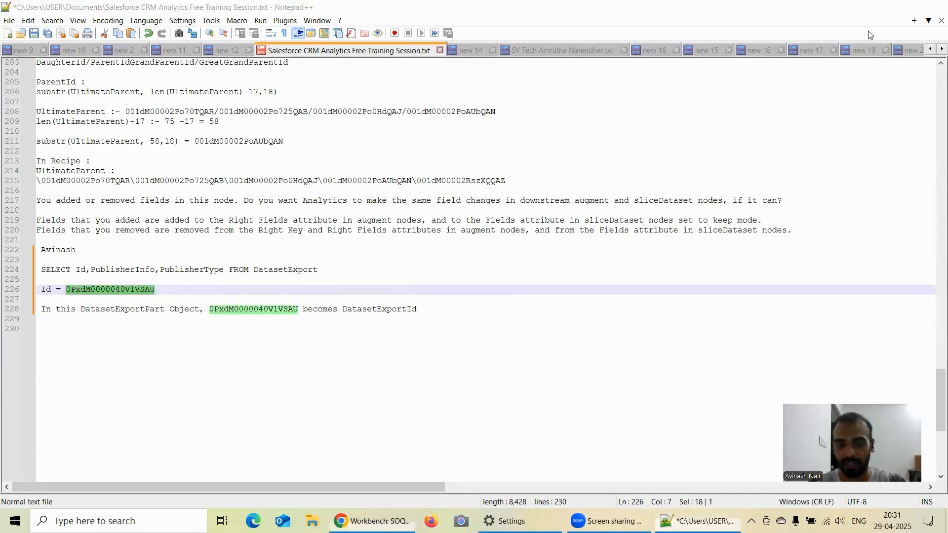
{"action": "key", "text": "alt+Tab"}
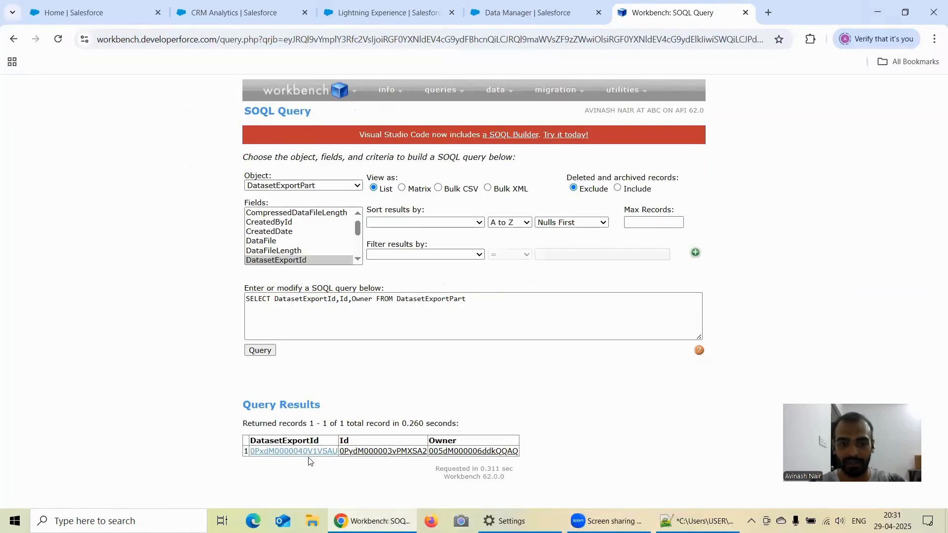
{"action": "mouse_move", "coordinate": [310, 457]}
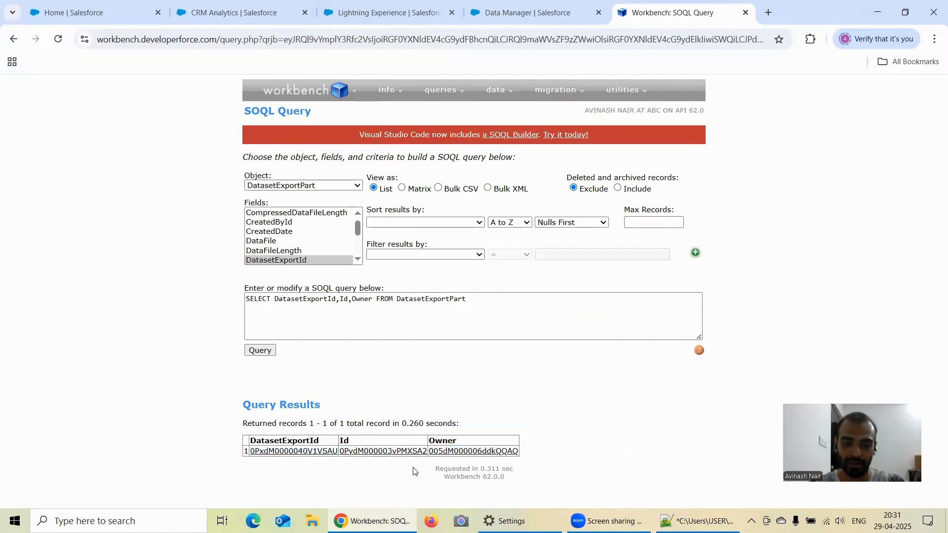
Open the returned DatasetExportPart record and copy its ID into a new Notepad++ line beginning "Id of DatasetExportPart :-", leaving a blank line above.
{"action": "left_click", "coordinate": [362, 451]}
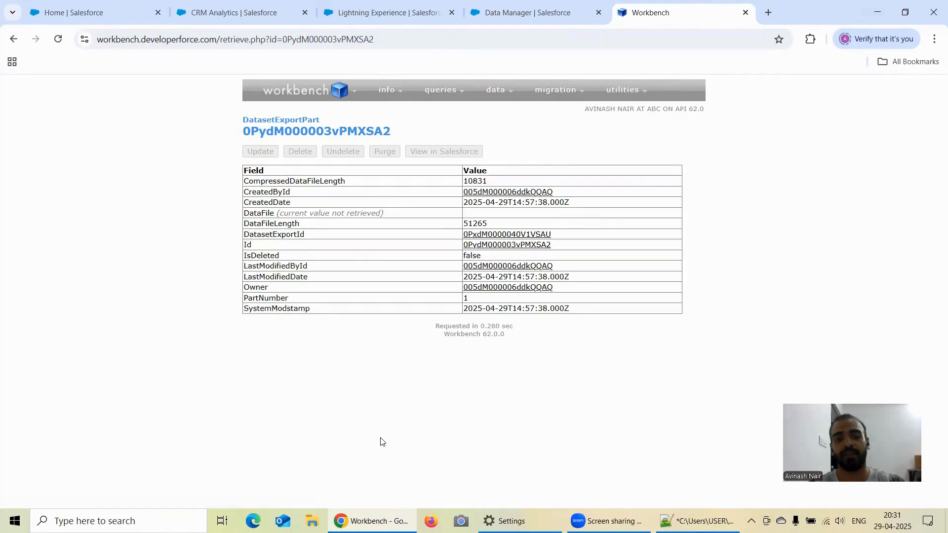
{"action": "left_click_drag", "start_coordinate": [404, 131], "coordinate": [254, 129]}
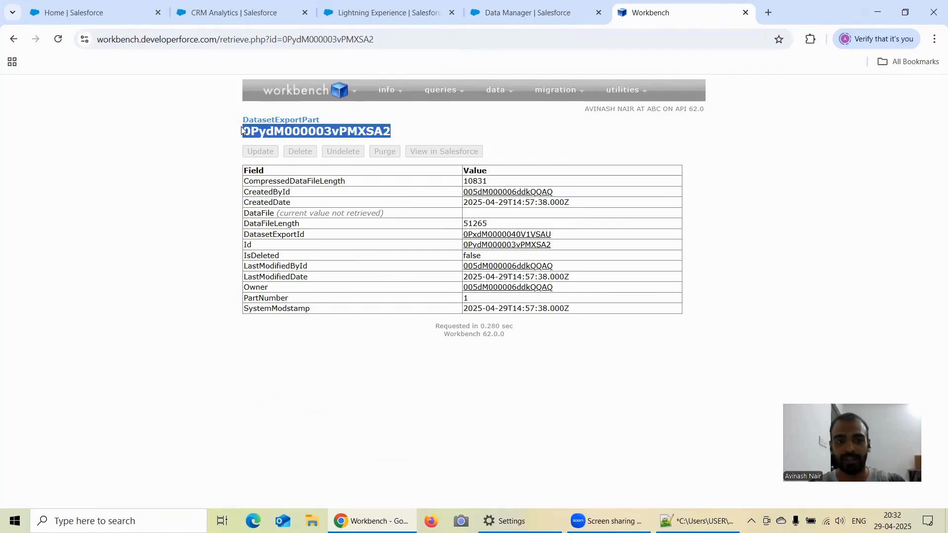
{"action": "left_click", "coordinate": [697, 521]}
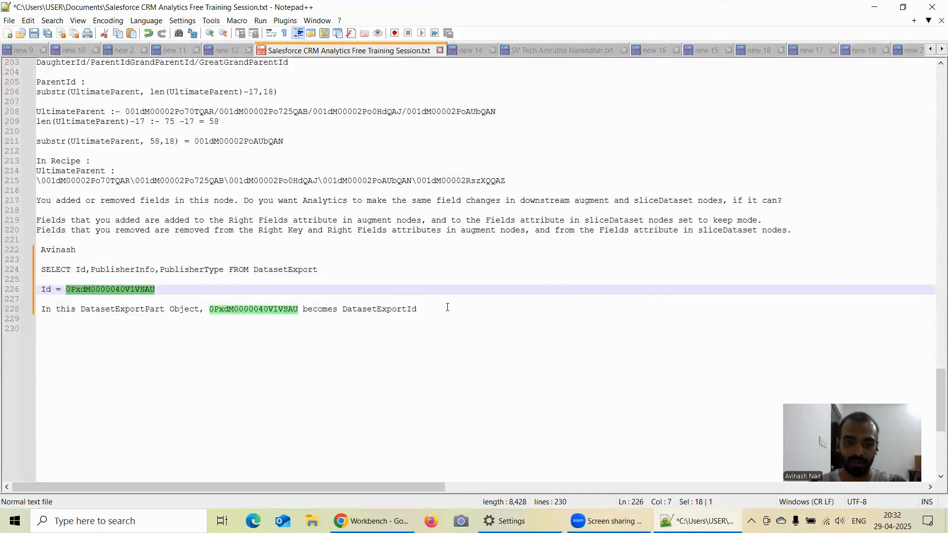
{"action": "left_click", "coordinate": [447, 307]}
{"action": "key", "text": "Return"}
{"action": "key", "text": "Return"}
{"action": "type", "text": "Id"}
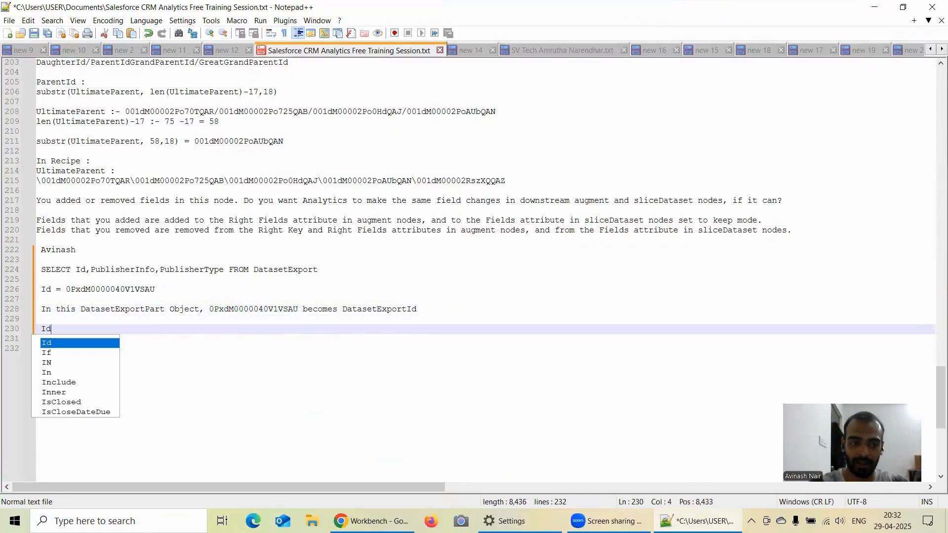
{"action": "type", "text": " of Datas"}
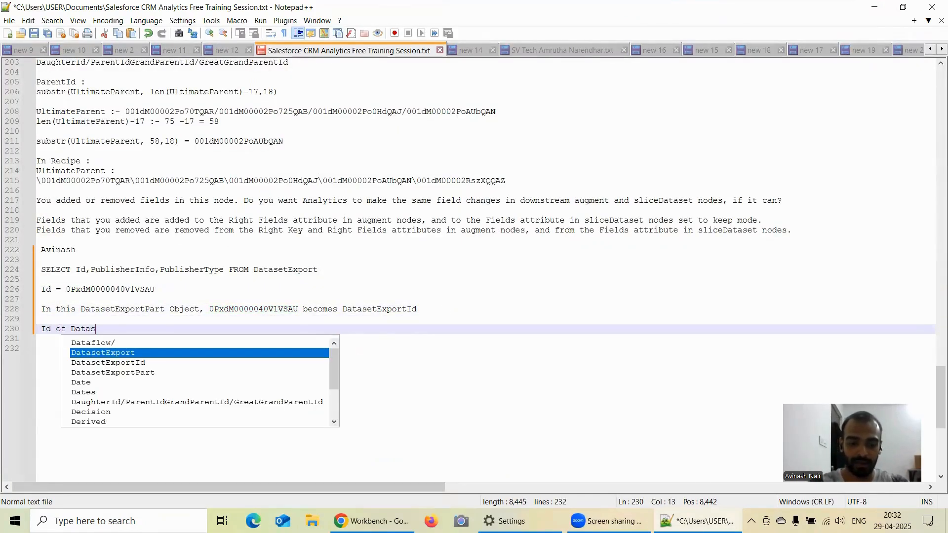
{"action": "type", "text": "etExport"}
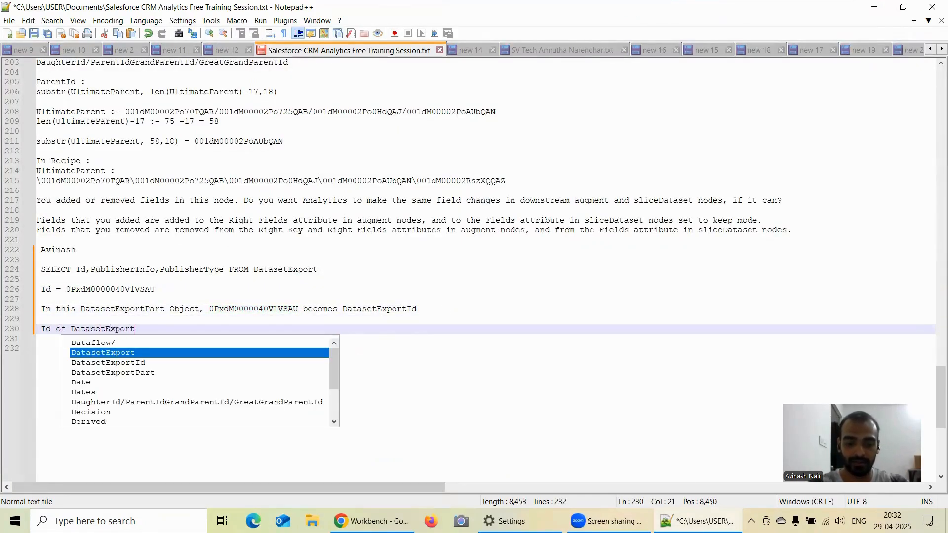
{"action": "type", "text": "Part "}
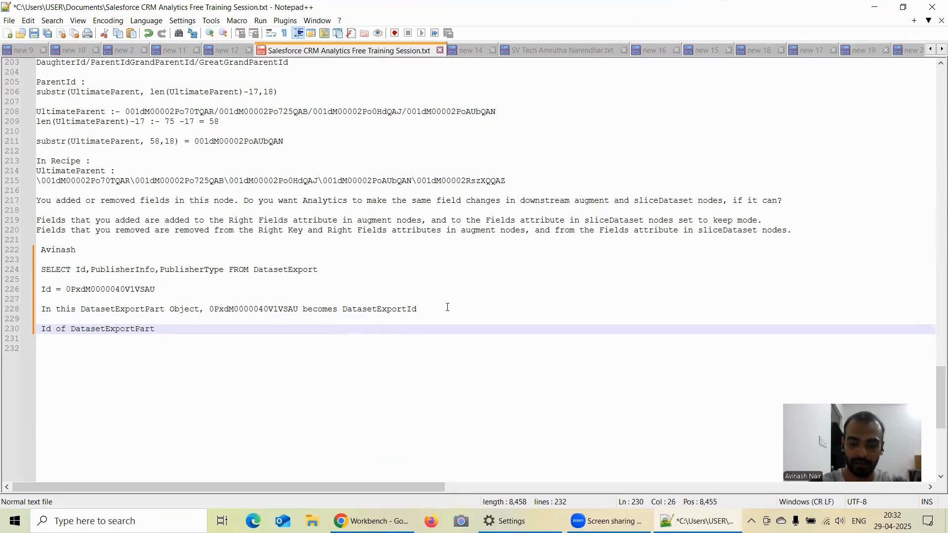
{"action": "type", "text": ":-"}
{"action": "type", "text": "0PydM000003vPMXSA2"}
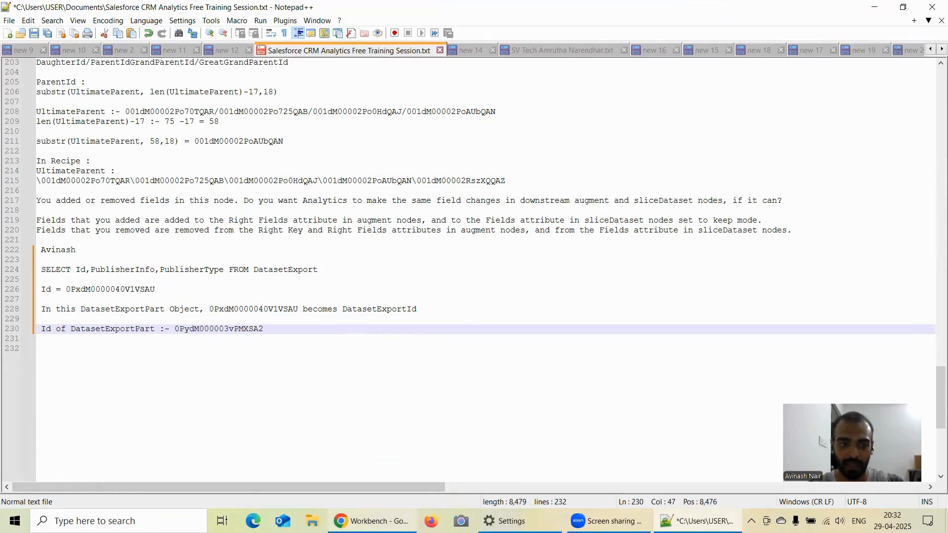
Copy the query SELECT DatasetExportId,Id,Owner FROM DatasetExportPart from Workbench into a new Notepad++ line directly above the DatasetExportPart ID.
{"action": "left_click", "coordinate": [371, 521]}
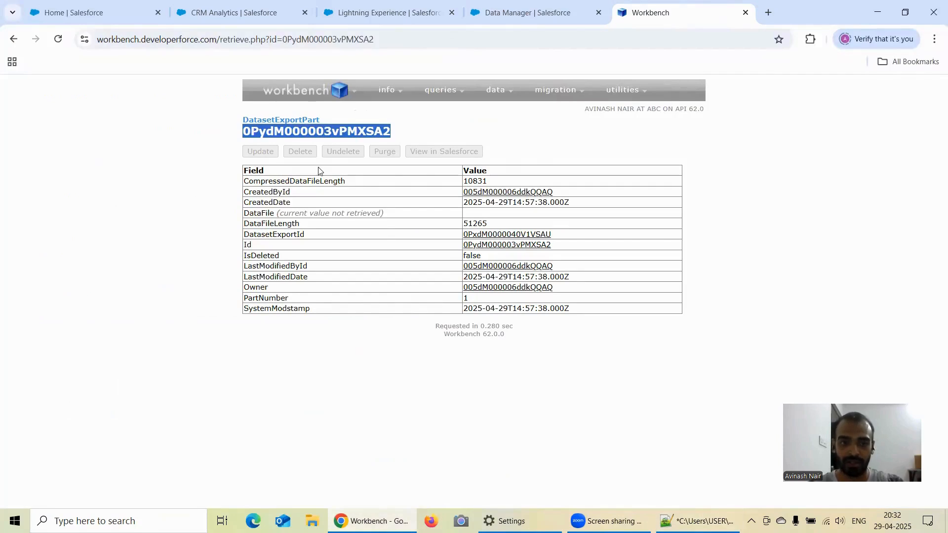
{"action": "left_click", "coordinate": [13, 39]}
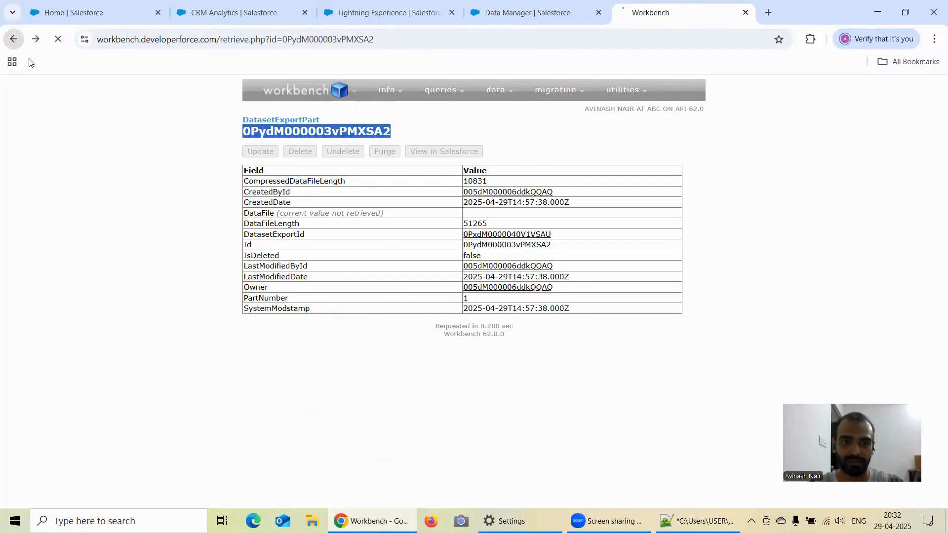
{"action": "left_click", "coordinate": [469, 299]}
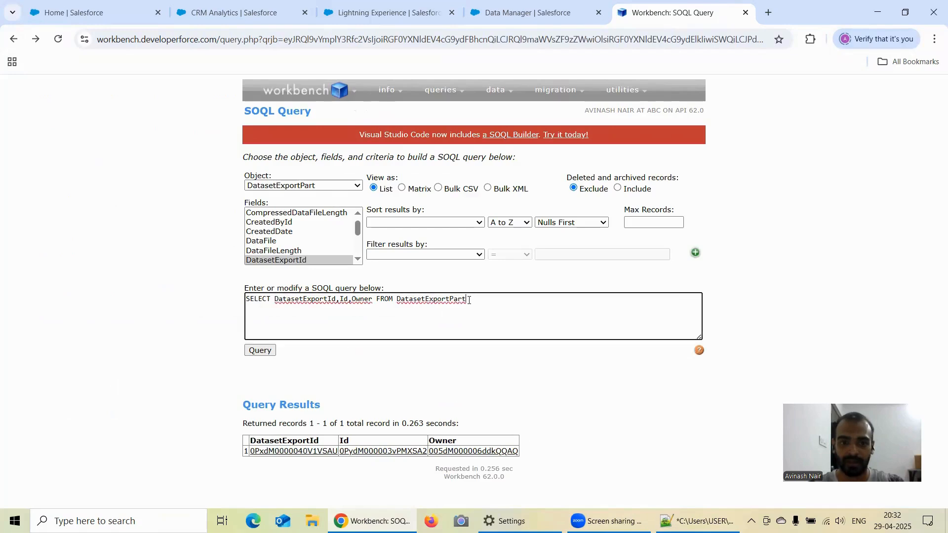
{"action": "left_click_drag", "start_coordinate": [468, 300], "coordinate": [241, 306]}
{"action": "key", "text": "ctrl+c"}
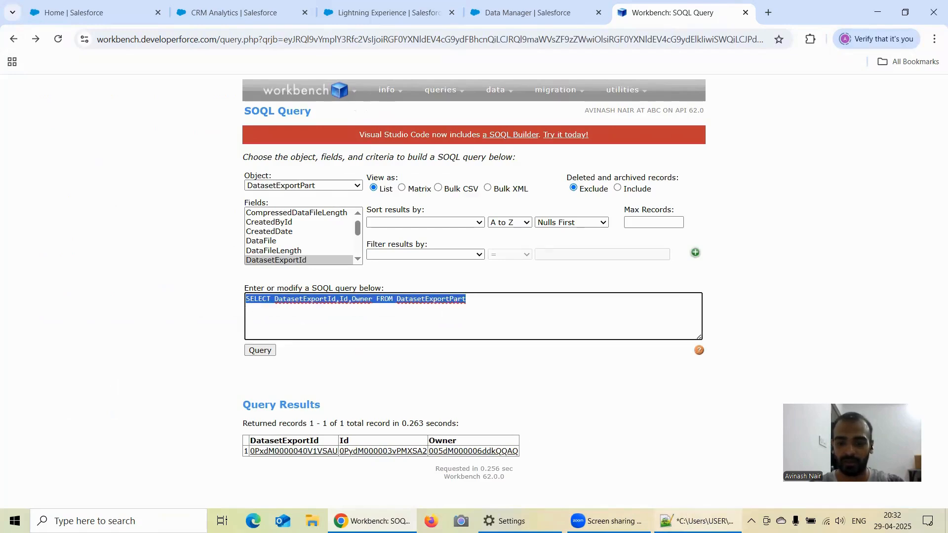
{"action": "left_click", "coordinate": [697, 521]}
{"action": "left_click", "coordinate": [147, 323]}
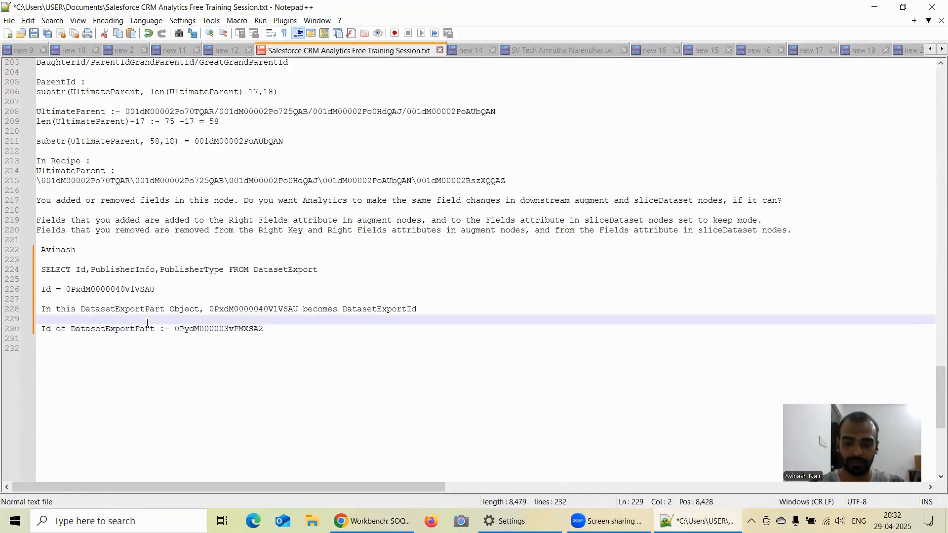
{"action": "key", "text": "Return"}
{"action": "key", "text": "ctrl+v"}
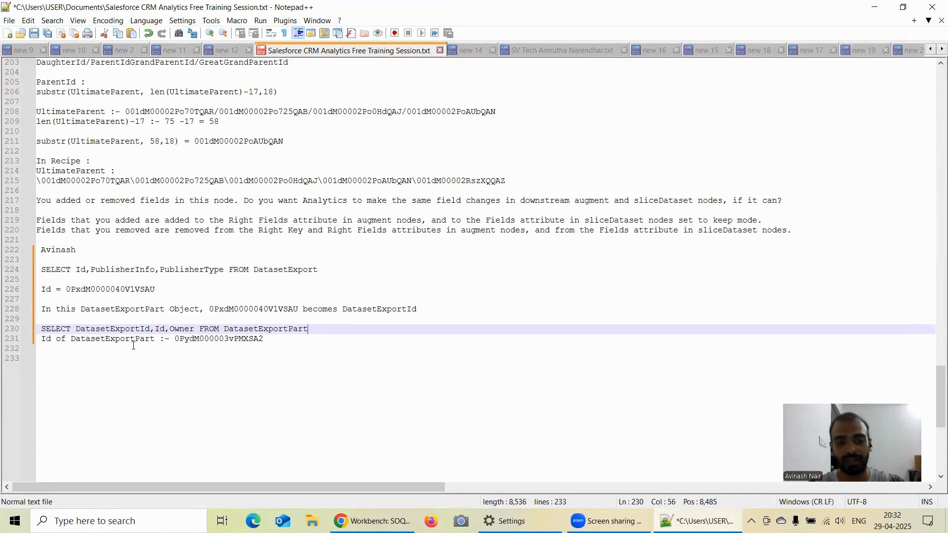
Switch back to Workbench and open the REST Explorer.
{"action": "left_click", "coordinate": [373, 521]}
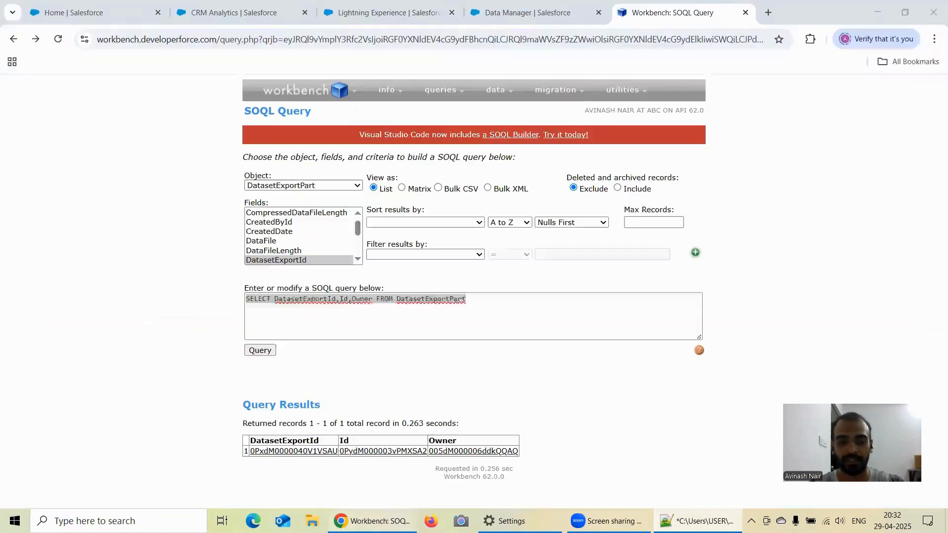
{"action": "mouse_move", "coordinate": [524, 98]}
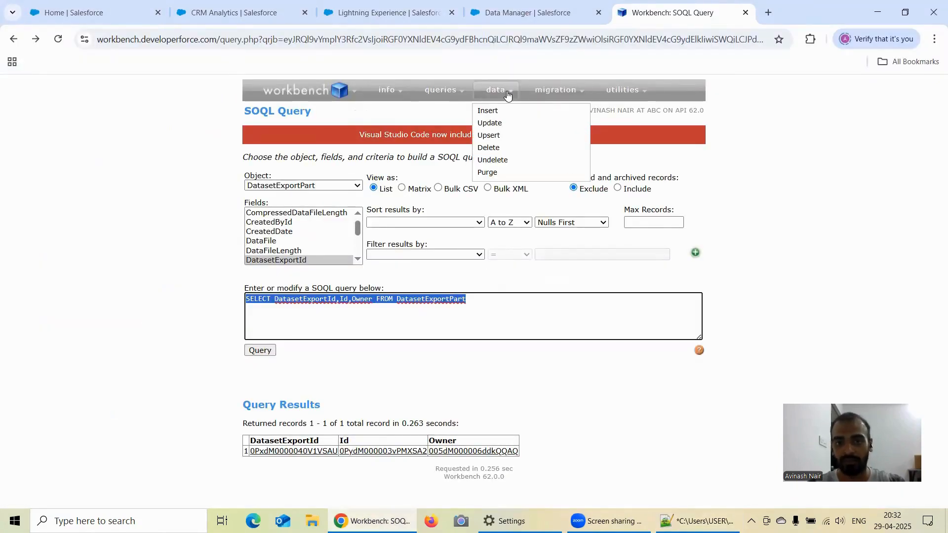
{"action": "left_click", "coordinate": [538, 123]}
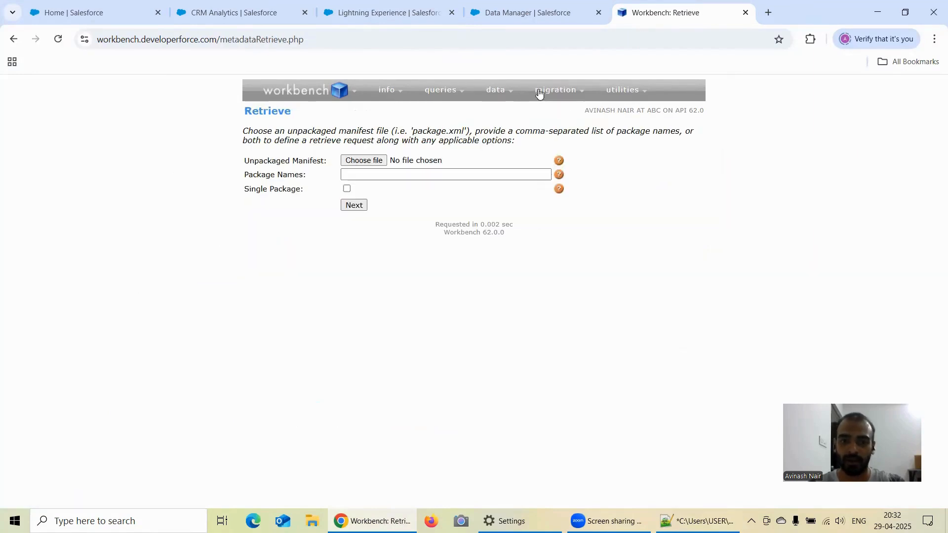
{"action": "left_click", "coordinate": [541, 109]}
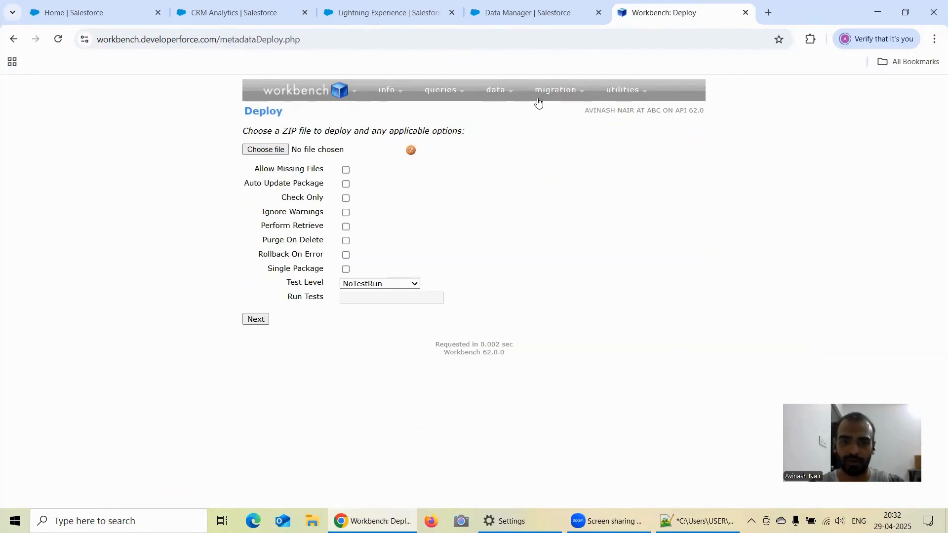
{"action": "mouse_move", "coordinate": [622, 90]}
{"action": "left_click", "coordinate": [627, 109]}
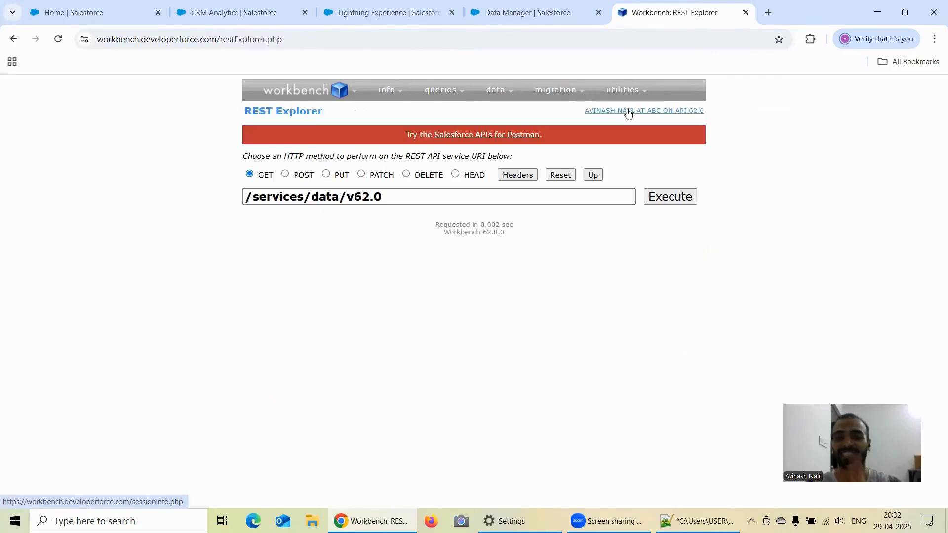
{"action": "mouse_move", "coordinate": [627, 91]}
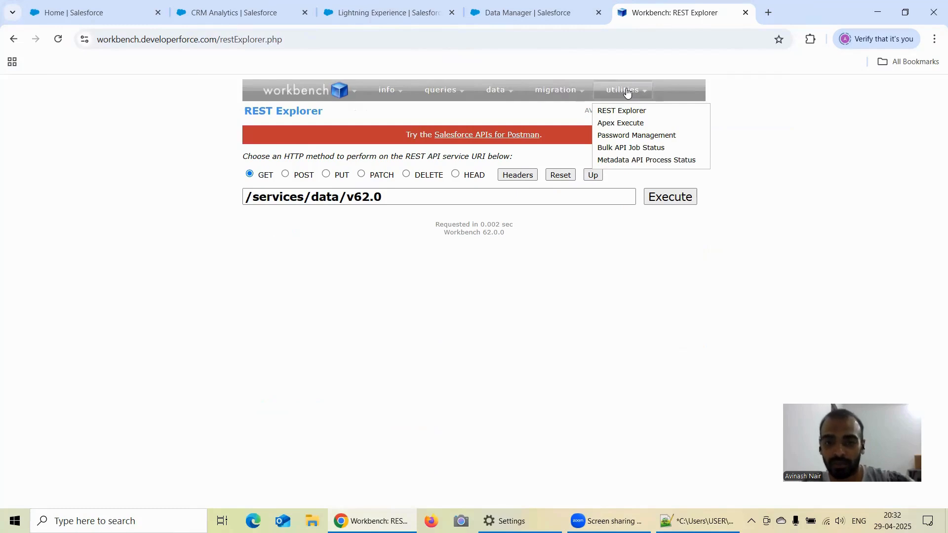
Fill in the previously used URI /services/data/v62.0/sobjects/DatasetExportPart/0PxIS000000XZBU0A4/DataFile and copy it to the last line of the Notepad++ notes.
{"action": "double_click", "coordinate": [396, 194]}
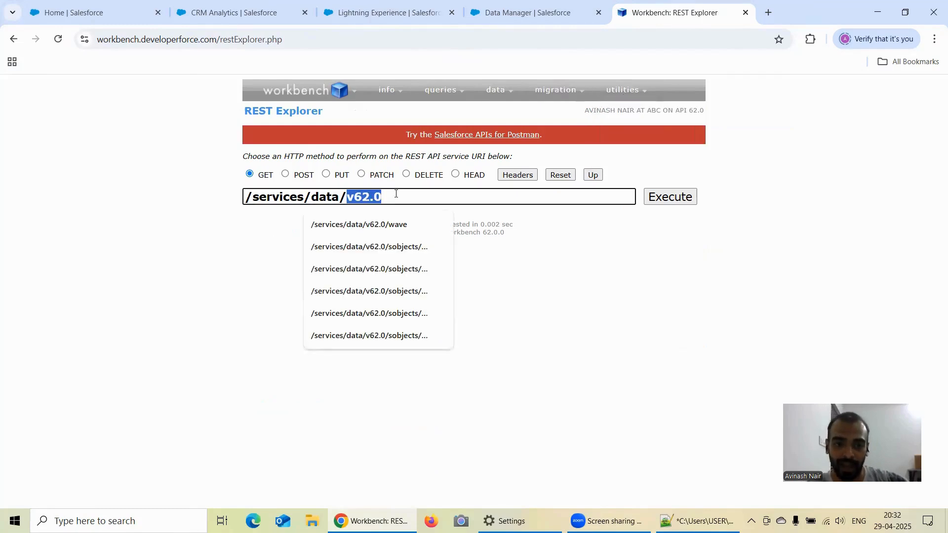
{"action": "left_click", "coordinate": [408, 252]}
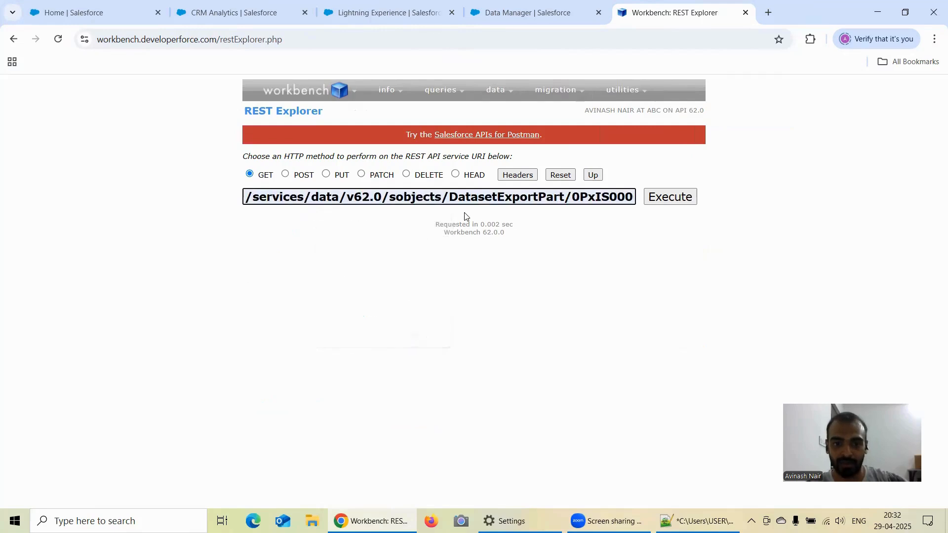
{"action": "triple_click", "coordinate": [461, 199]}
{"action": "key", "text": "ctrl+c"}
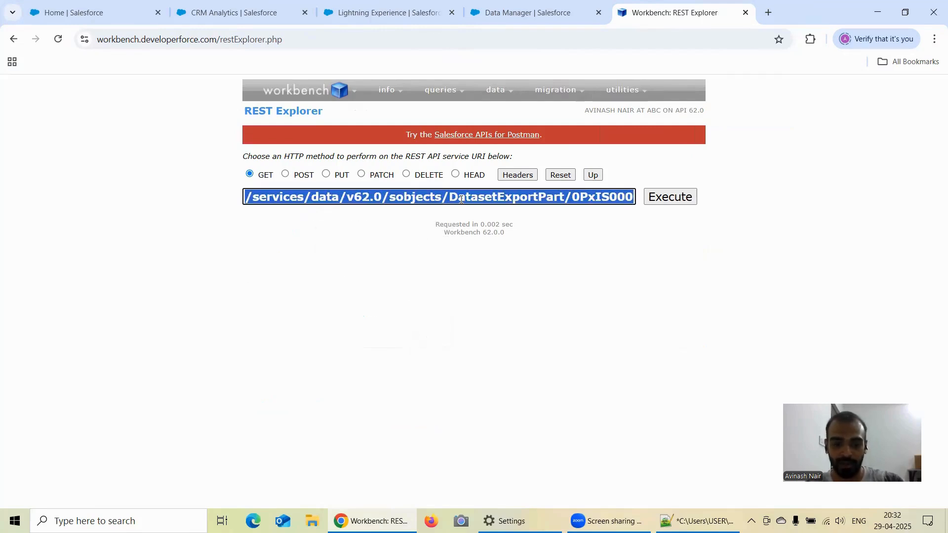
{"action": "left_click", "coordinate": [697, 521]}
{"action": "left_click", "coordinate": [339, 358]}
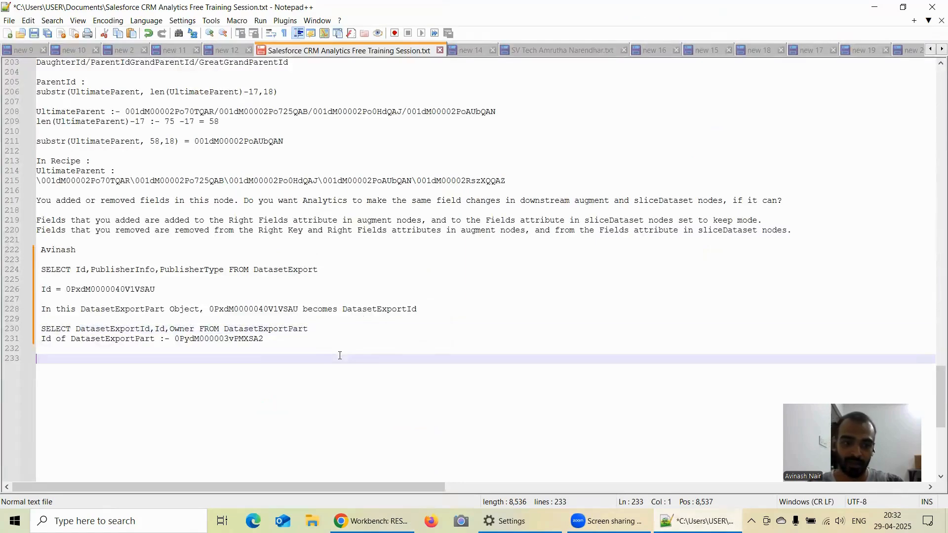
{"action": "key", "text": "ctrl+v"}
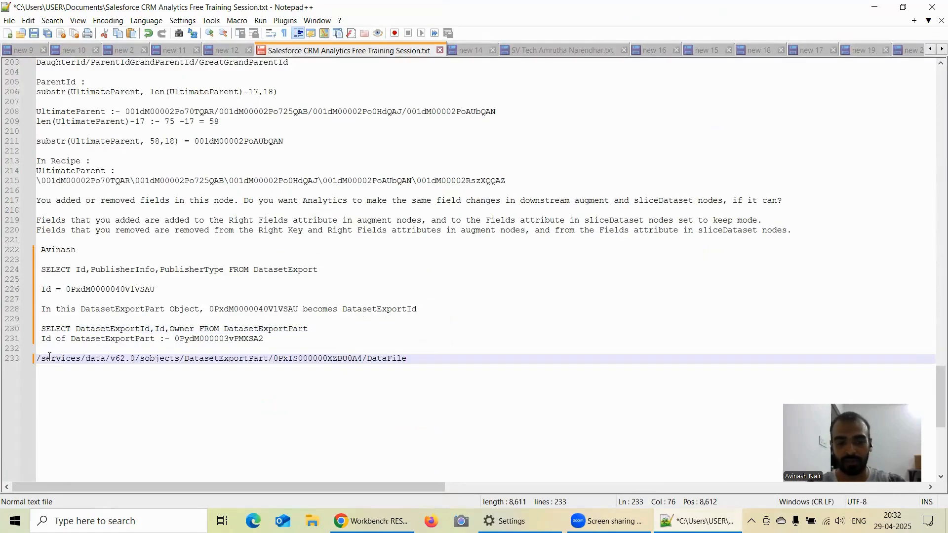
{"action": "left_click", "coordinate": [371, 521]}
{"action": "mouse_move", "coordinate": [622, 90]}
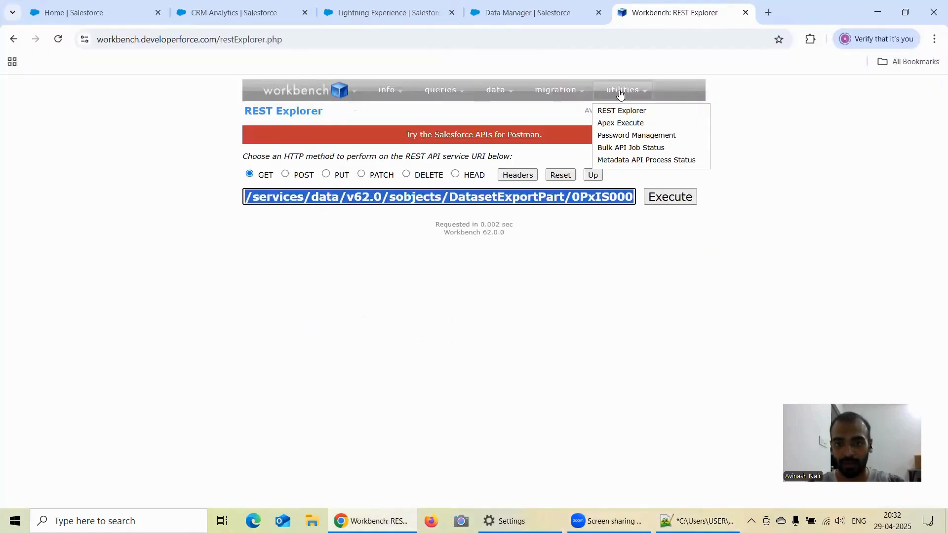
{"action": "left_click", "coordinate": [697, 521]}
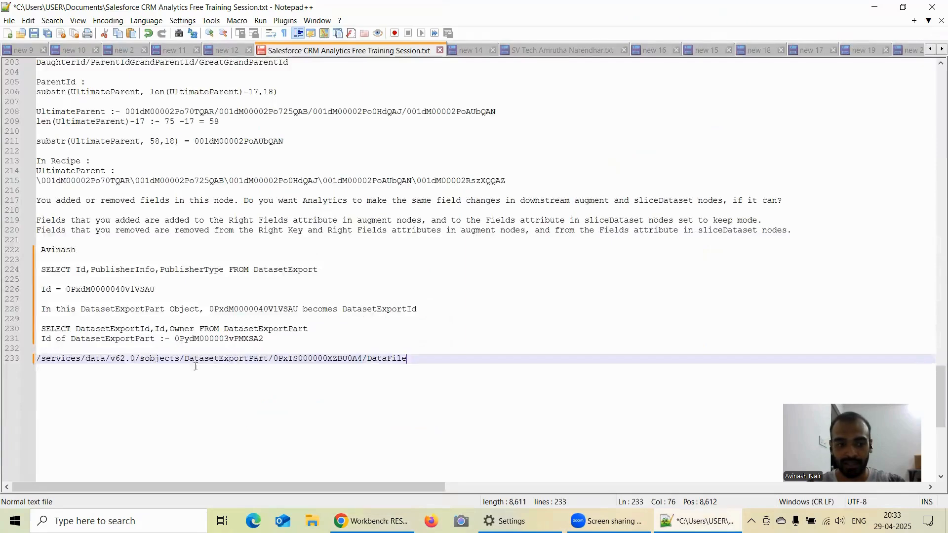
{"action": "left_click_drag", "start_coordinate": [39, 360], "coordinate": [270, 363]}
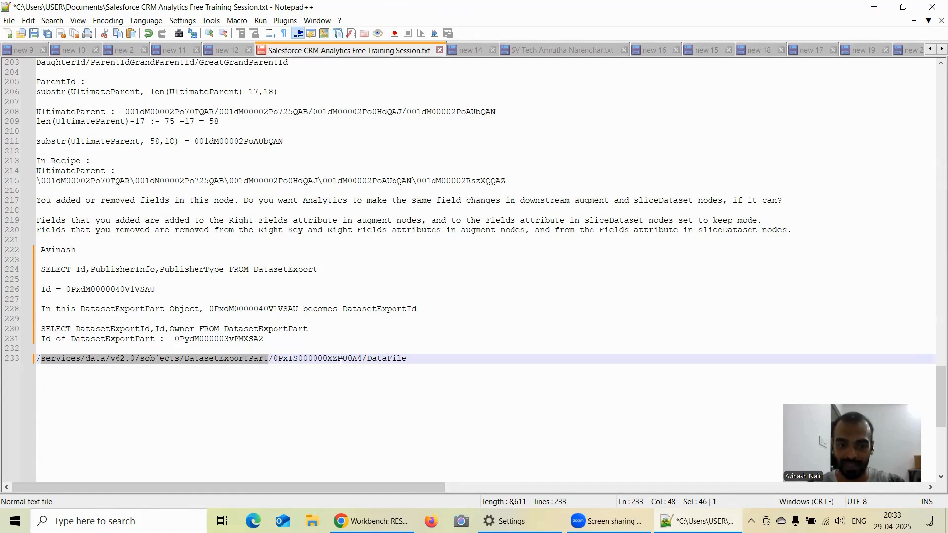
Delete the old record ID between DatasetExportPart/ and /DataFile in the noted URI.
{"action": "left_click", "coordinate": [363, 357]}
{"action": "key", "text": "BackSpace"}
{"action": "key", "text": "BackSpace"}
{"action": "key", "text": "BackSpace"}
{"action": "key", "text": "BackSpace"}
{"action": "key", "text": "BackSpace"}
{"action": "key", "text": "BackSpace"}
{"action": "key", "text": "BackSpace"}
{"action": "key", "text": "BackSpace"}
{"action": "key", "text": "BackSpace"}
{"action": "key", "text": "BackSpace"}
{"action": "key", "text": "BackSpace"}
{"action": "key", "text": "BackSpace"}
{"action": "key", "text": "BackSpace"}
{"action": "key", "text": "BackSpace"}
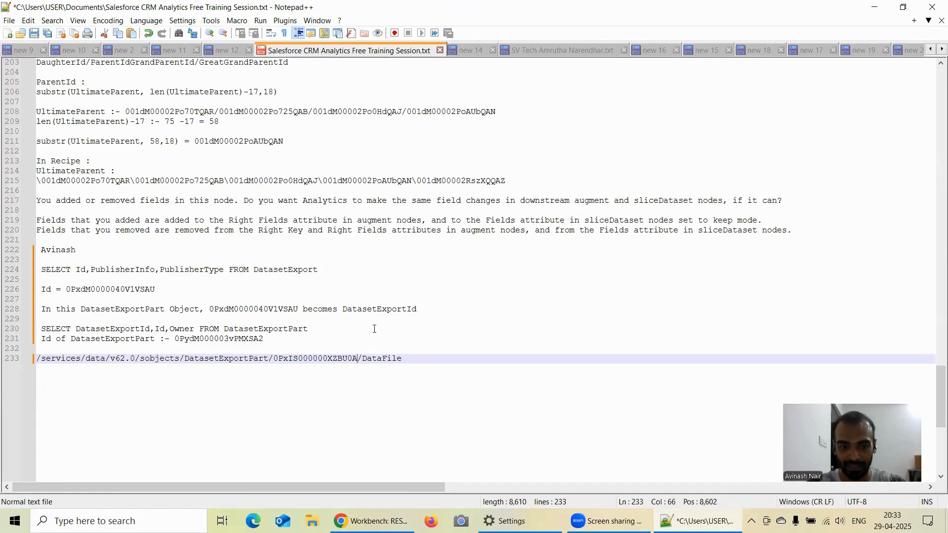
{"action": "key", "text": "BackSpace"}
{"action": "key", "text": "BackSpace"}
{"action": "key", "text": "BackSpace"}
{"action": "key", "text": "BackSpace"}
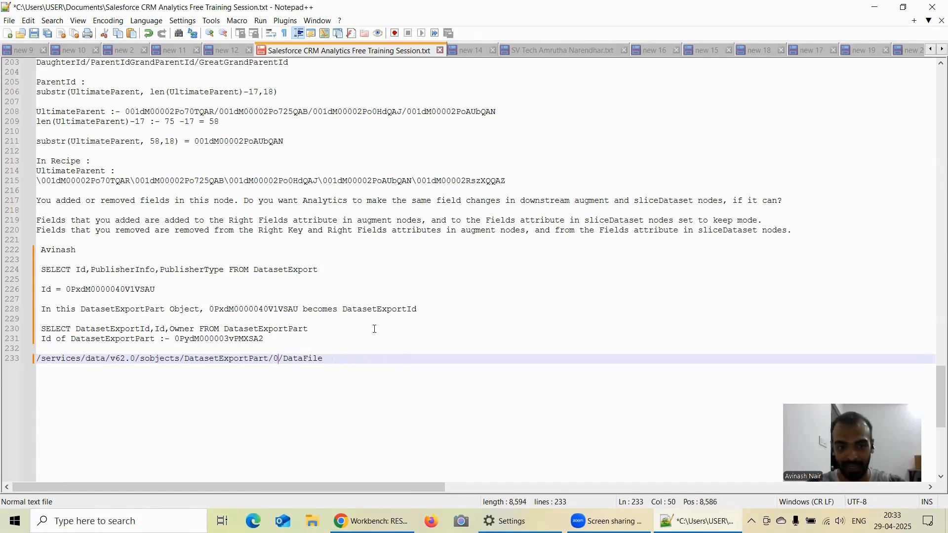
{"action": "left_click_drag", "start_coordinate": [266, 338], "coordinate": [175, 339]}
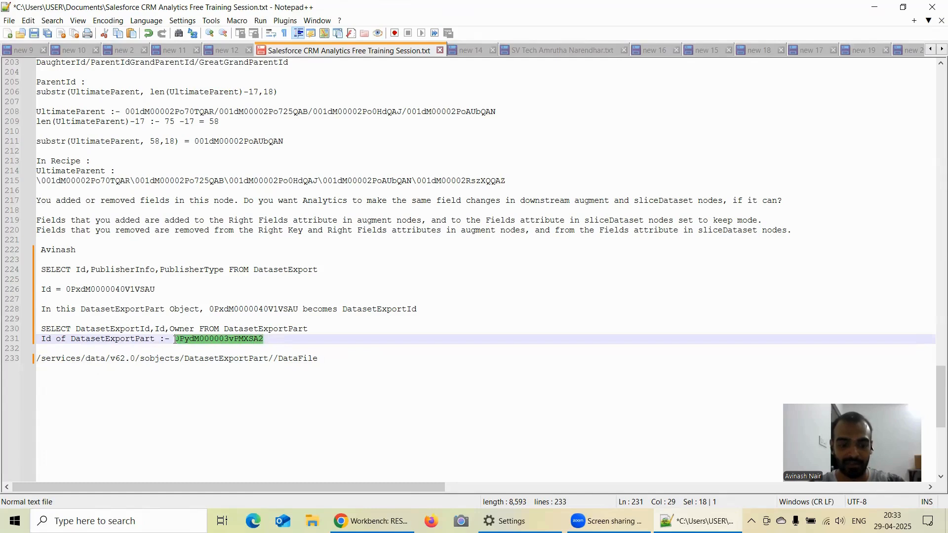
{"action": "left_click", "coordinate": [275, 358]}
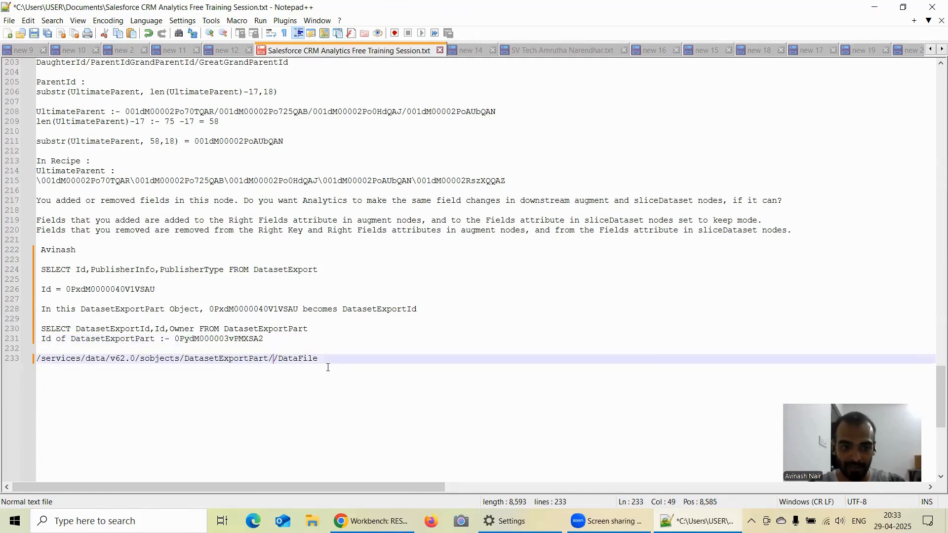
{"action": "type", "text": "/services/data/v62.0/sobjects/DatasetExportPart/0PxIS000000XZBU0A4/DataFile"}
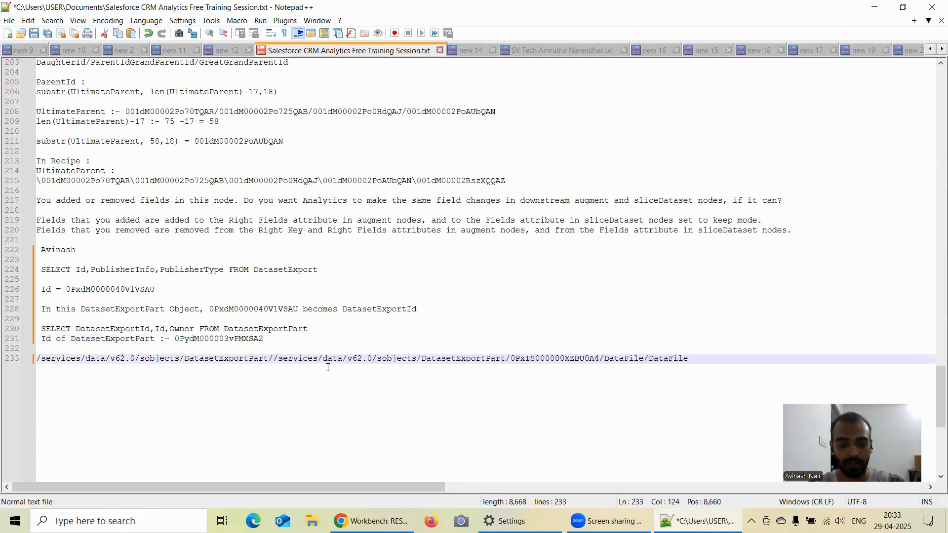
{"action": "key", "text": "ctrl+z"}
Copy the noted DatasetExportPart ID 0PydM000003vPMXSA2 into the URI between DatasetExportPart/ and /DataFile.
{"action": "double_click", "coordinate": [267, 340]}
{"action": "key", "text": "ctrl+c"}
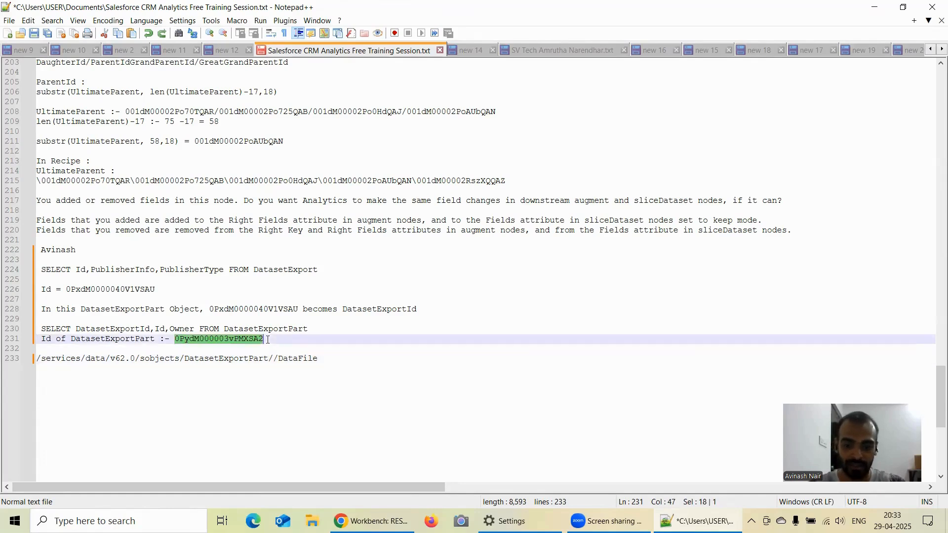
{"action": "left_click", "coordinate": [272, 364]}
{"action": "key", "text": "ctrl+v"}
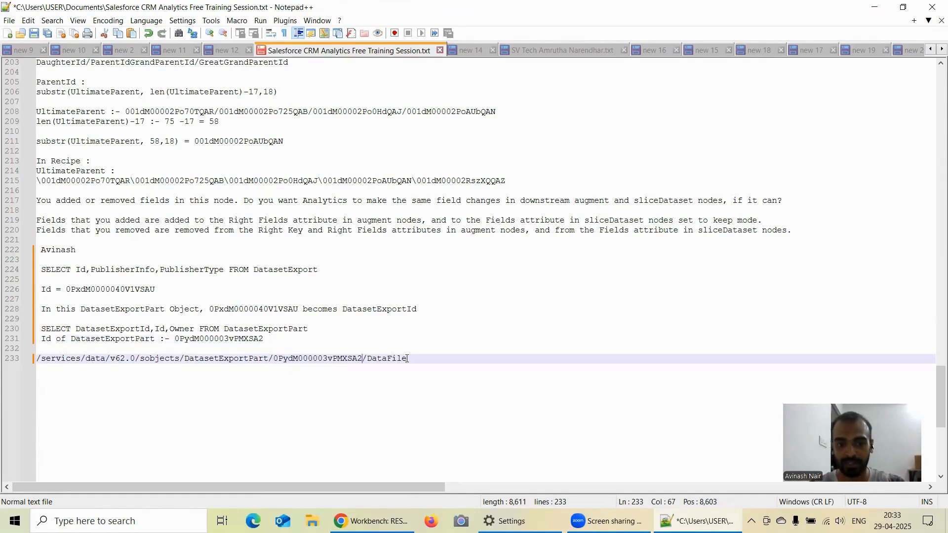
Try to copy the completed DataFile URI from Notepad++ into the REST Explorer's URI field in Workbench.
{"action": "left_click_drag", "start_coordinate": [407, 359], "coordinate": [34, 362]}
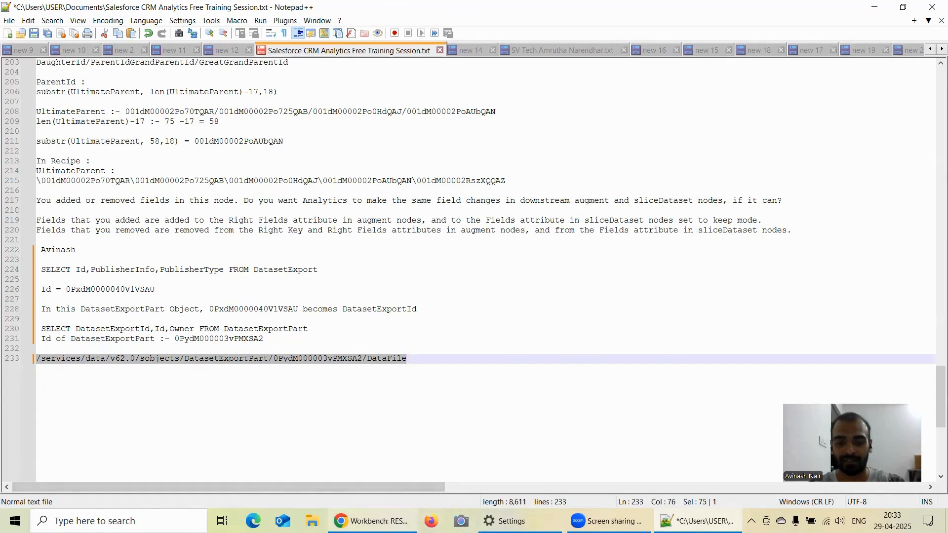
{"action": "left_click", "coordinate": [371, 521]}
{"action": "key", "text": "ctrl+v"}
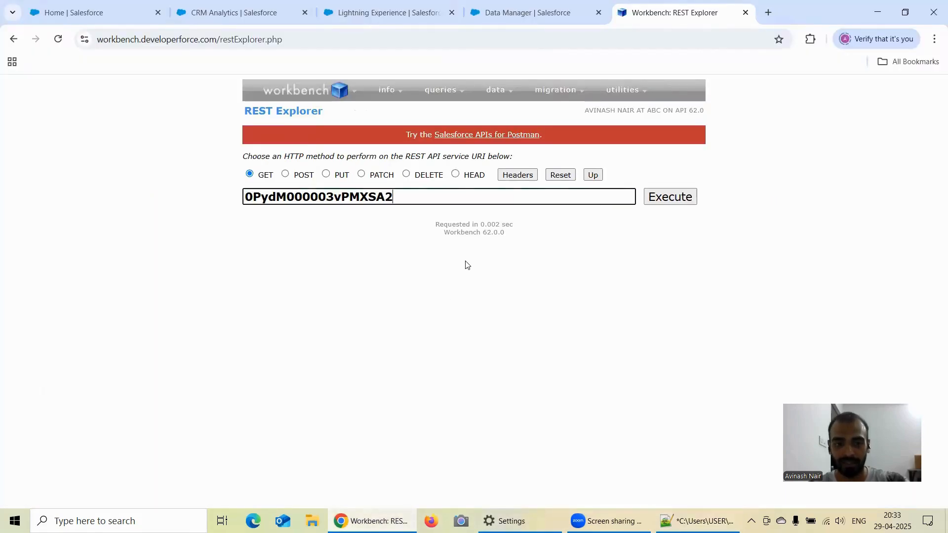
Copy the complete URI /services/data/v62.0/sobjects/DatasetExportPart/0PydM000003vPMXSA2/DataFile from the last line of the Notepad++ notes.
{"action": "left_click", "coordinate": [664, 519]}
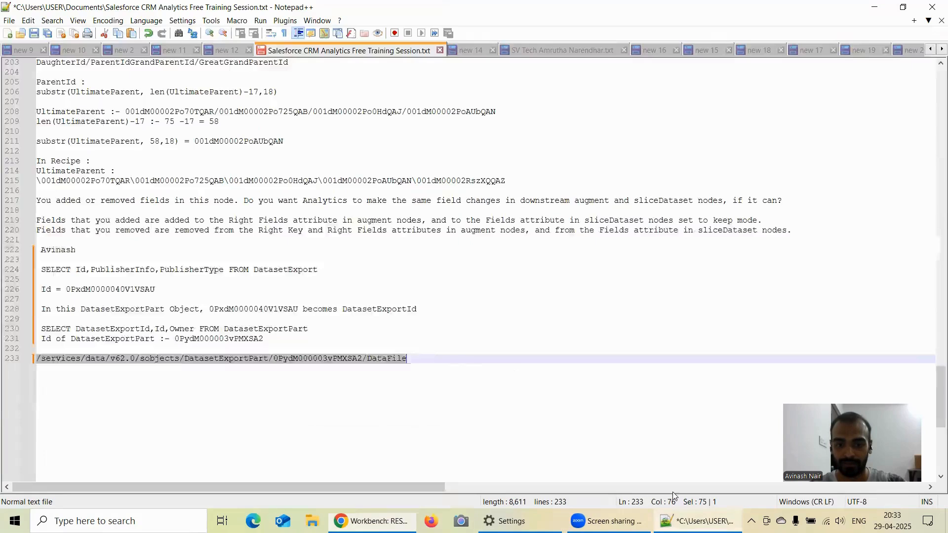
{"action": "double_click", "coordinate": [450, 357]}
{"action": "left_click", "coordinate": [451, 356]}
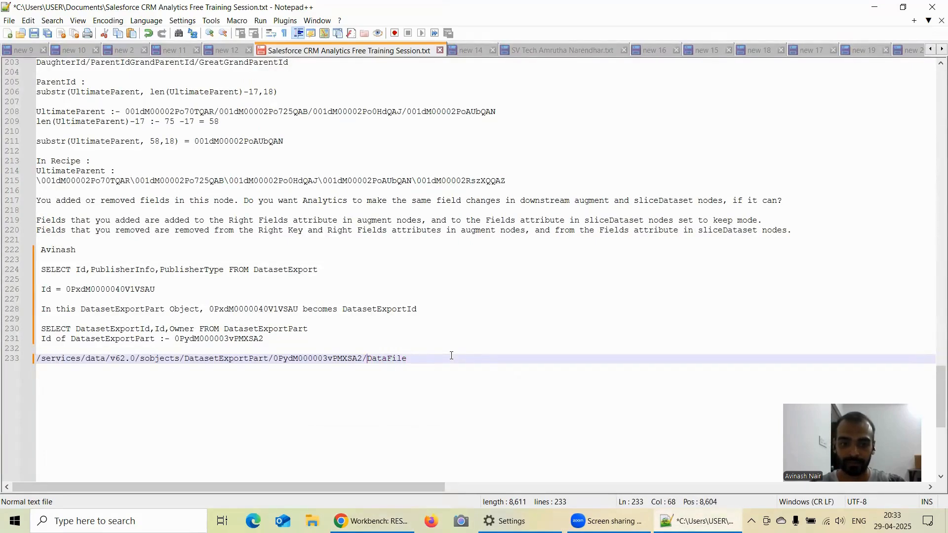
{"action": "key", "text": "shift+Left"}
{"action": "key", "text": "shift+Left"}
{"action": "key", "text": "shift+Left"}
{"action": "key", "text": "shift+Left"}
{"action": "key", "text": "shift+Left"}
{"action": "key", "text": "shift+Left"}
{"action": "key", "text": "shift+Left"}
{"action": "key", "text": "shift+Left"}
{"action": "key", "text": "shift+Left"}
{"action": "key", "text": "shift+Left"}
{"action": "key", "text": "shift+Left"}
{"action": "key", "text": "shift+Left"}
{"action": "key", "text": "shift+Left"}
{"action": "key", "text": "shift+Left"}
{"action": "key", "text": "shift+Left"}
{"action": "key", "text": "shift+Left"}
{"action": "key", "text": "shift+Left"}
{"action": "key", "text": "shift+Left"}
{"action": "key", "text": "shift+Left"}
{"action": "key", "text": "shift+Left"}
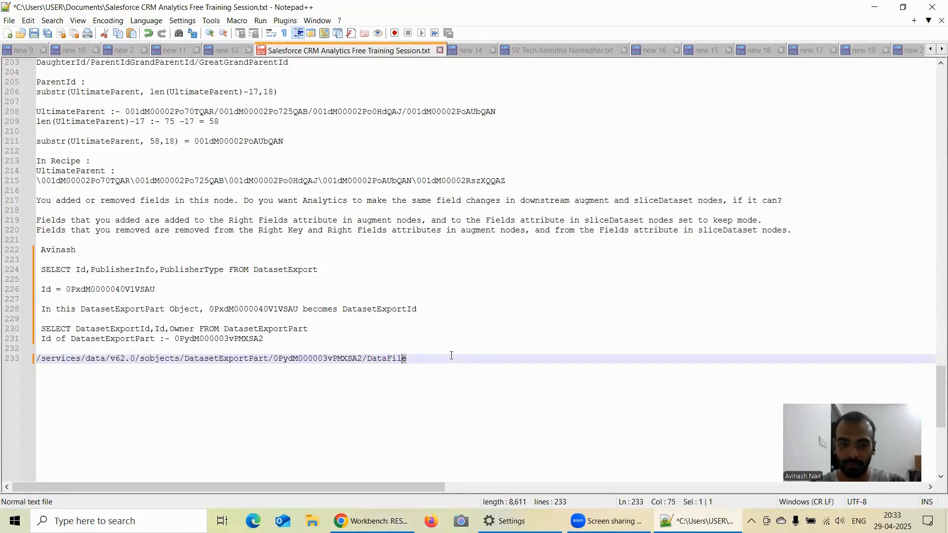
{"action": "key", "text": "shift+Left"}
{"action": "key", "text": "shift+Left"}
{"action": "key", "text": "shift+Left"}
{"action": "key", "text": "shift+Left"}
{"action": "key", "text": "shift+Left"}
{"action": "key", "text": "shift+Left"}
{"action": "key", "text": "shift+Left"}
{"action": "key", "text": "shift+Left"}
{"action": "key", "text": "shift+Left"}
{"action": "key", "text": "shift+Left"}
{"action": "key", "text": "shift+Left"}
{"action": "key", "text": "shift+Left"}
{"action": "key", "text": "shift+Left"}
{"action": "key", "text": "shift+Left"}
{"action": "key", "text": "shift+Left"}
{"action": "key", "text": "shift+Left"}
{"action": "key", "text": "shift+Left"}
{"action": "key", "text": "shift+Left"}
{"action": "key", "text": "shift+Left"}
{"action": "key", "text": "shift+Left"}
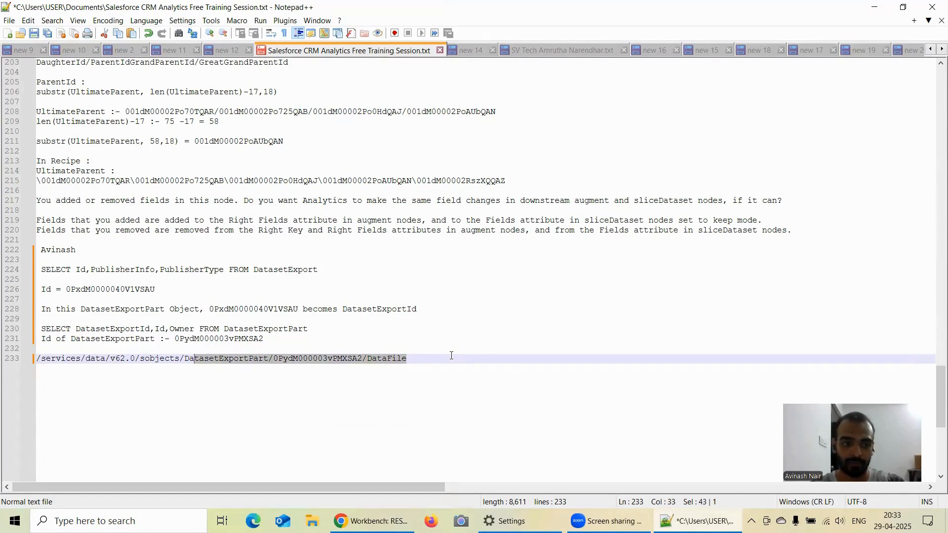
{"action": "key", "text": "shift+Left"}
{"action": "key", "text": "ctrl+c"}
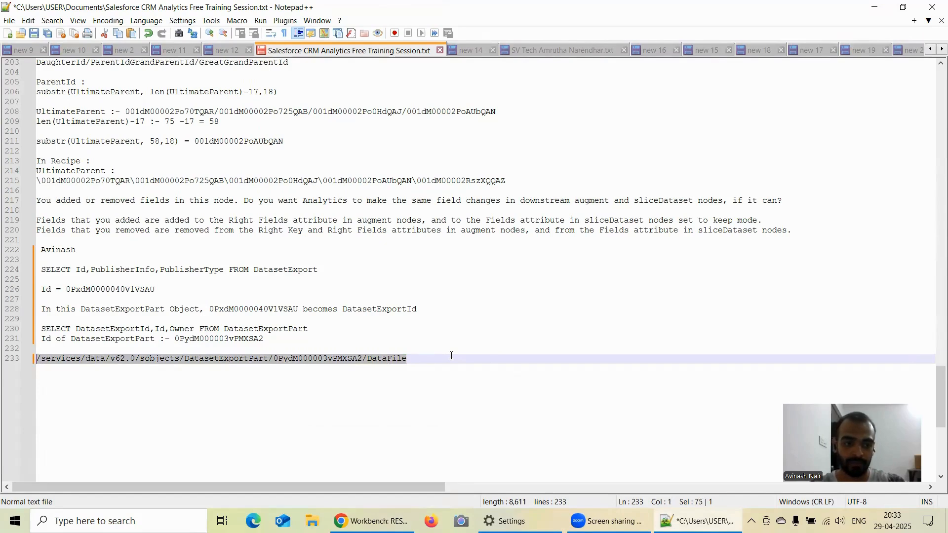
Replace the ID in Workbench's REST Explorer URI with the copied DataFile URI and execute the GET request.
{"action": "left_click", "coordinate": [372, 521]}
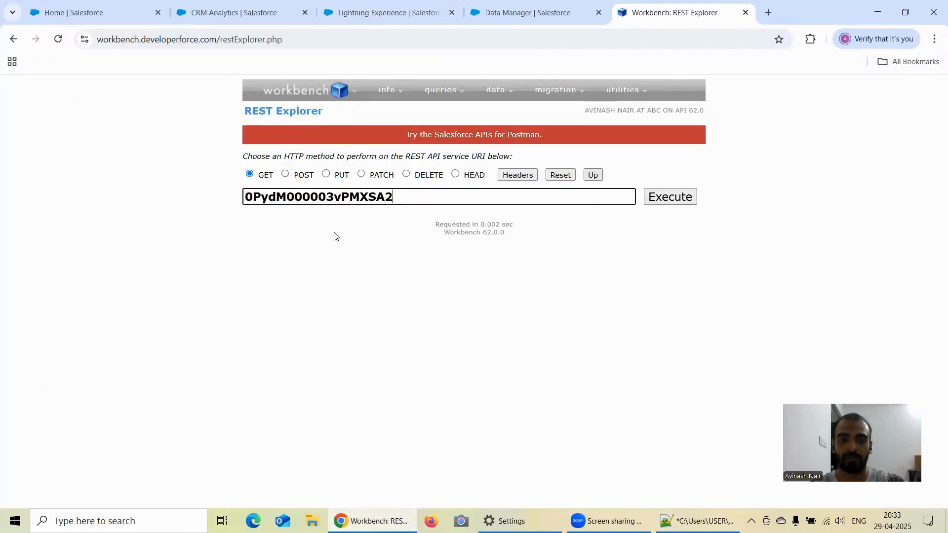
{"action": "double_click", "coordinate": [415, 198]}
{"action": "key", "text": "ctrl+v"}
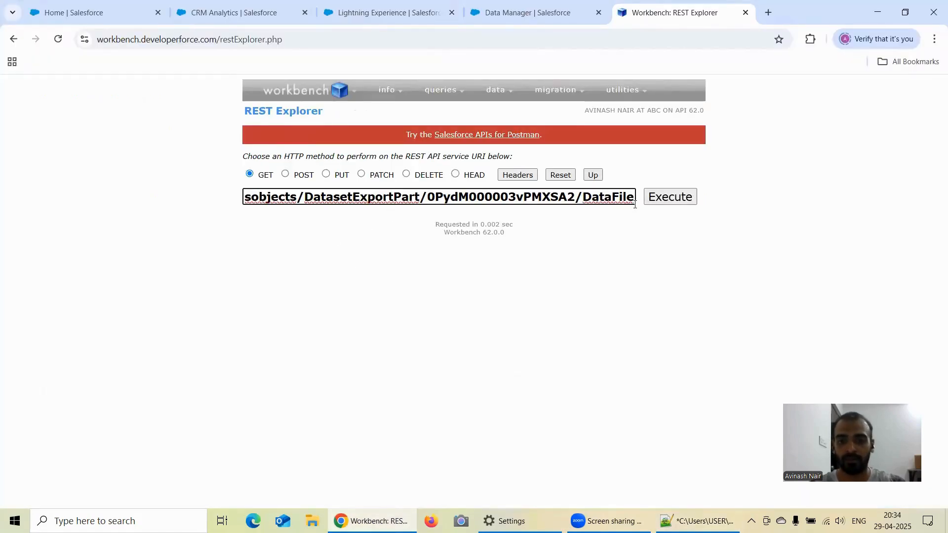
{"action": "left_click", "coordinate": [678, 198]}
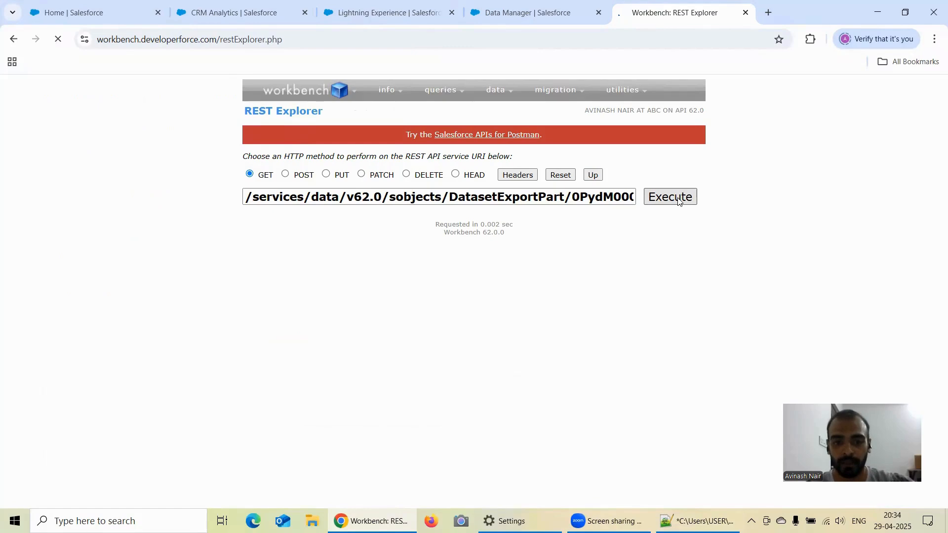
Examine the raw response's Id, Name, StageName and Amount columns and the exported Opportunity rows below them.
{"action": "scroll", "coordinate": [465, 285], "scroll_direction": "down", "scroll_amount": 3}
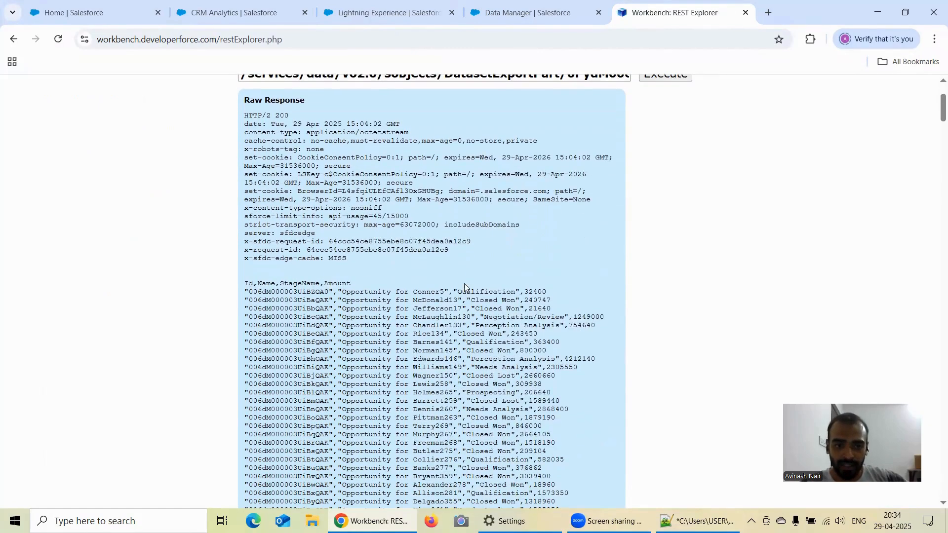
{"action": "scroll", "coordinate": [249, 219], "scroll_direction": "down", "scroll_amount": 1}
{"action": "left_click_drag", "start_coordinate": [246, 221], "coordinate": [351, 221]}
{"action": "left_click", "coordinate": [292, 232]}
{"action": "left_click_drag", "start_coordinate": [263, 231], "coordinate": [488, 231]}
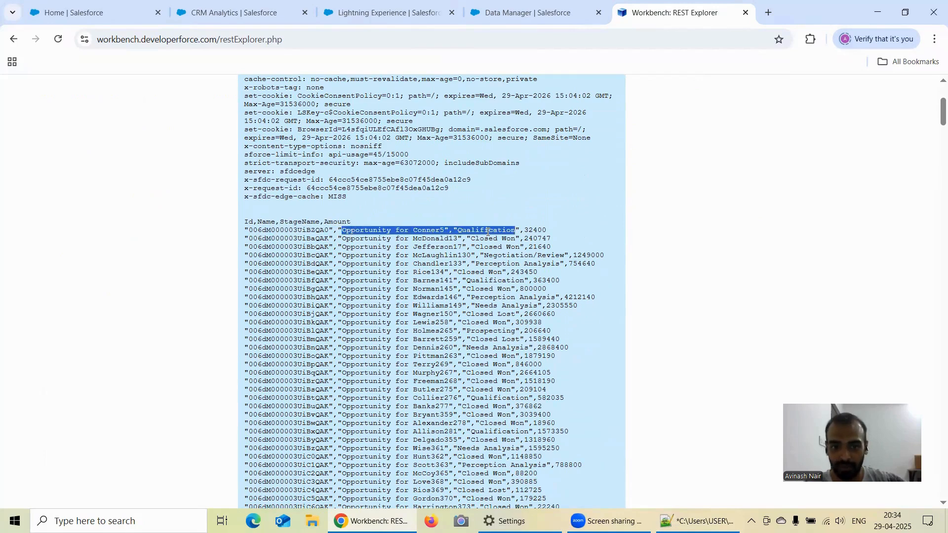
{"action": "scroll", "coordinate": [538, 272], "scroll_direction": "down", "scroll_amount": 13}
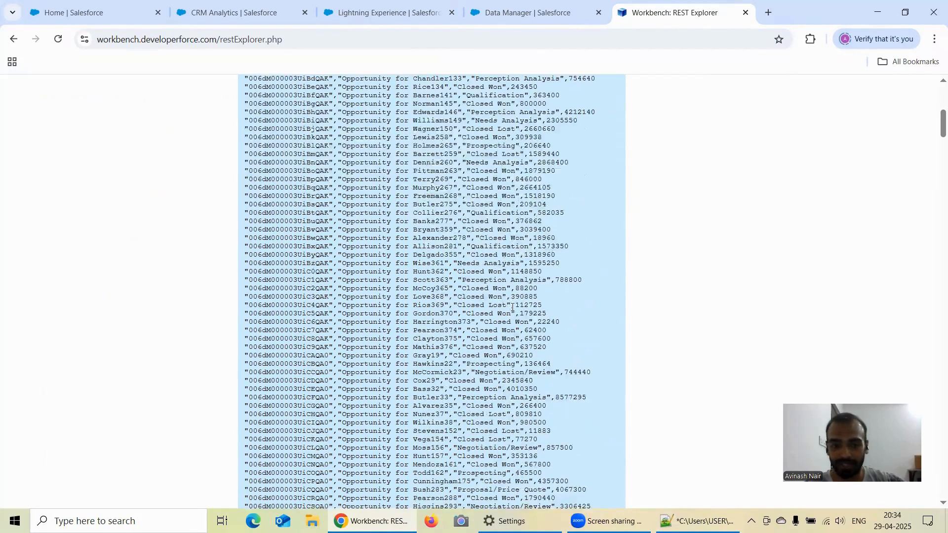
{"action": "scroll", "coordinate": [464, 370], "scroll_direction": "down", "scroll_amount": 20}
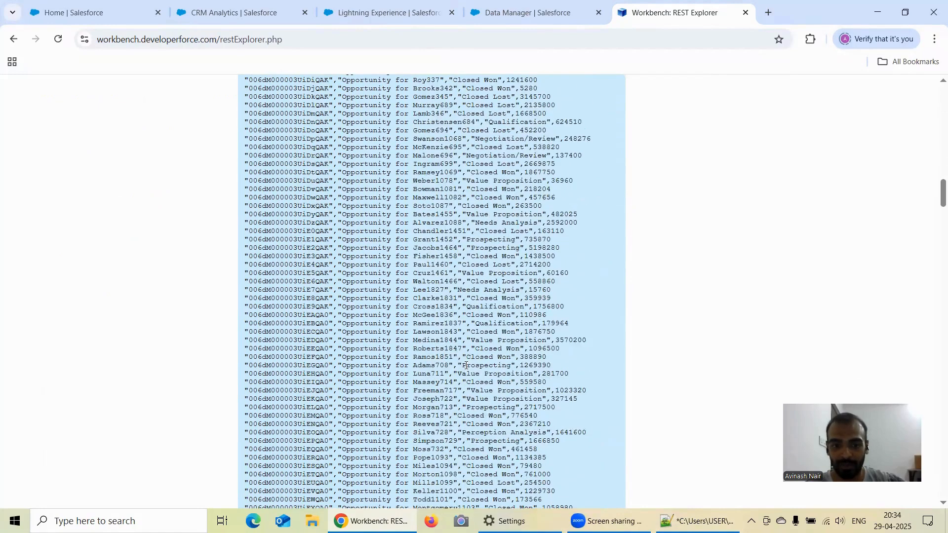
{"action": "left_click_drag", "start_coordinate": [935, 230], "coordinate": [933, 121]}
{"action": "scroll", "coordinate": [367, 255], "scroll_direction": "up", "scroll_amount": 5}
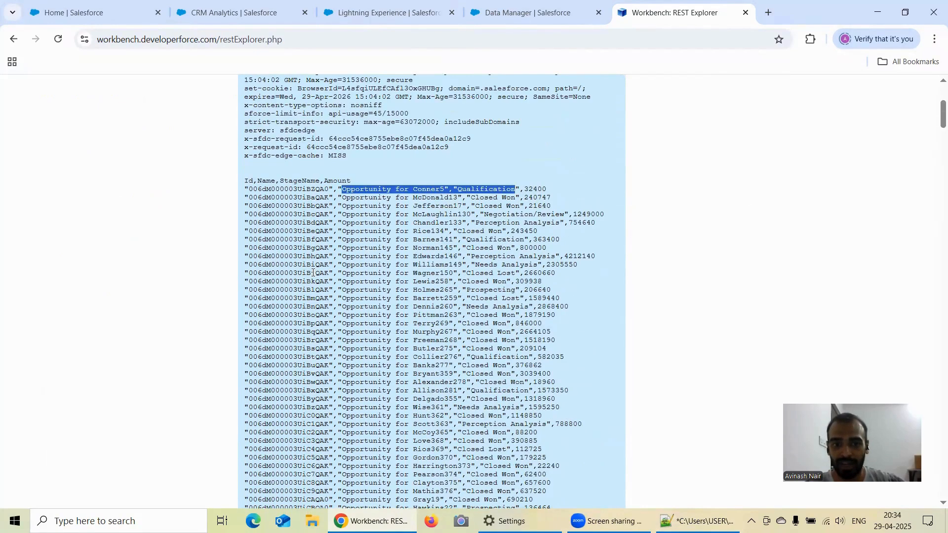
{"action": "scroll", "coordinate": [395, 249], "scroll_direction": "up", "scroll_amount": 1}
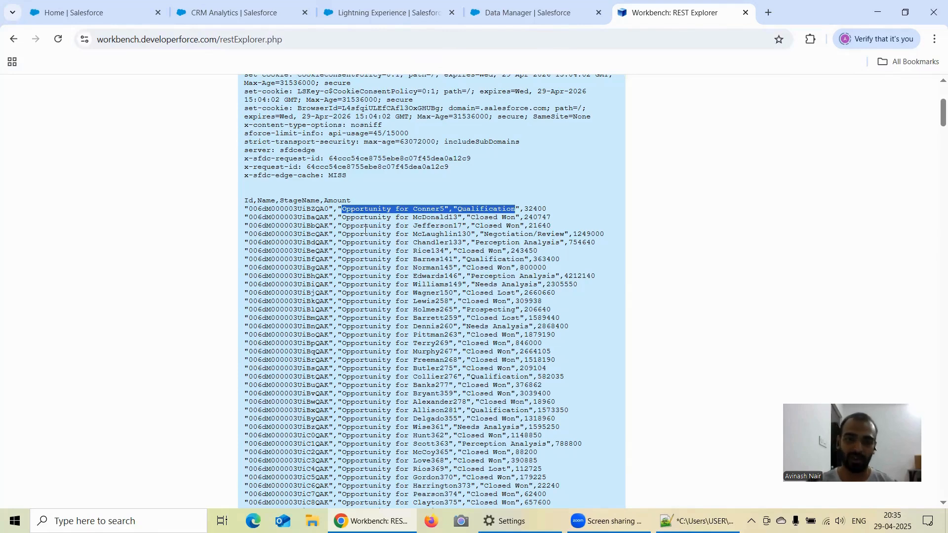
Review the Opportunity_Export node's attributes in the Free Session 15 dataflow and return to the REST Explorer response in Workbench.
{"action": "left_click", "coordinate": [475, 19]}
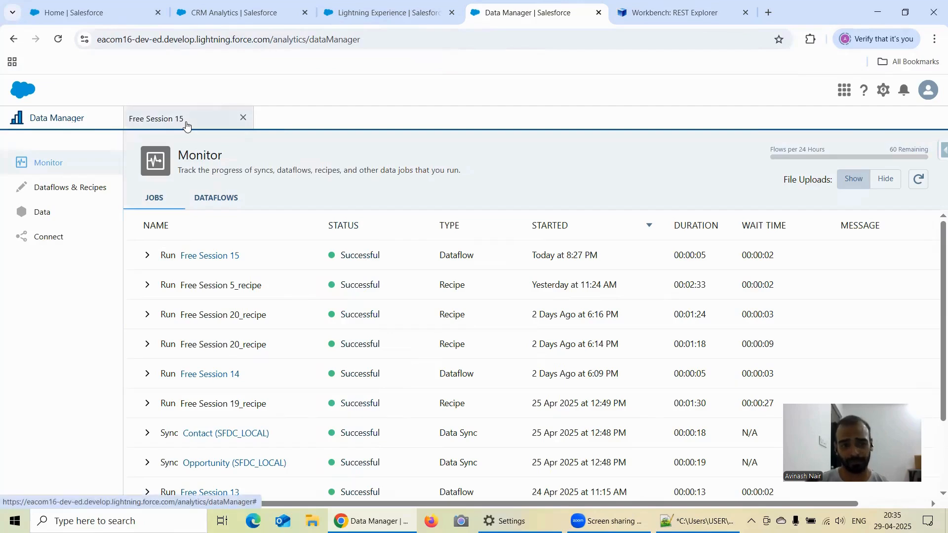
{"action": "left_click", "coordinate": [186, 124]}
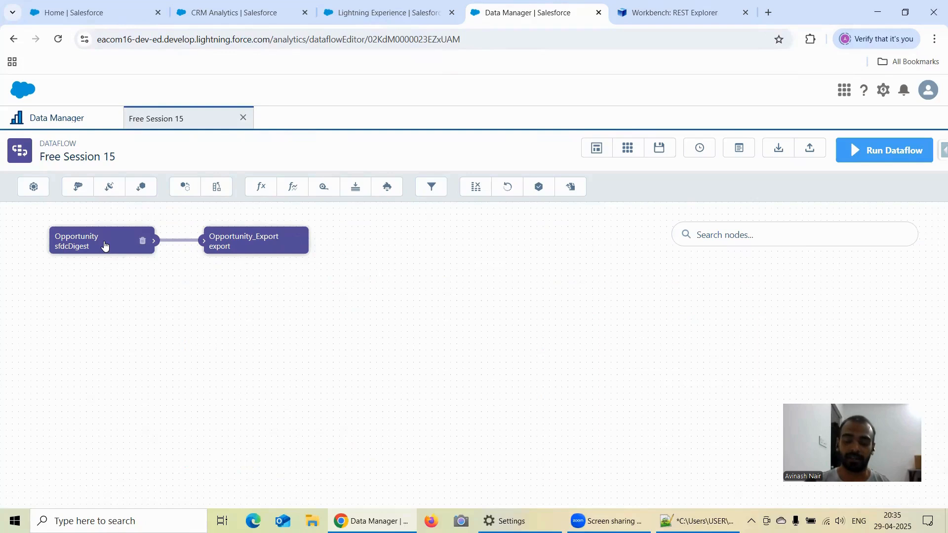
{"action": "left_click", "coordinate": [242, 240]}
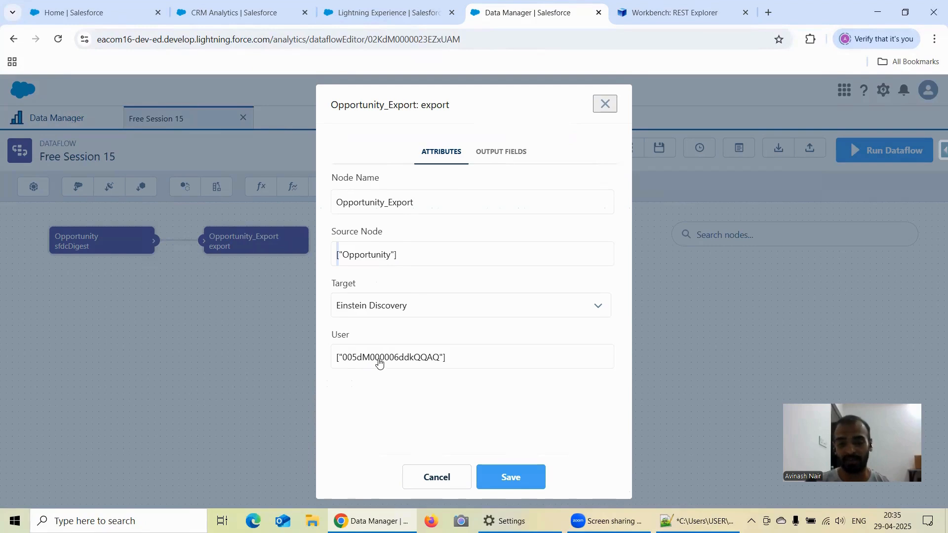
{"action": "left_click", "coordinate": [604, 104]}
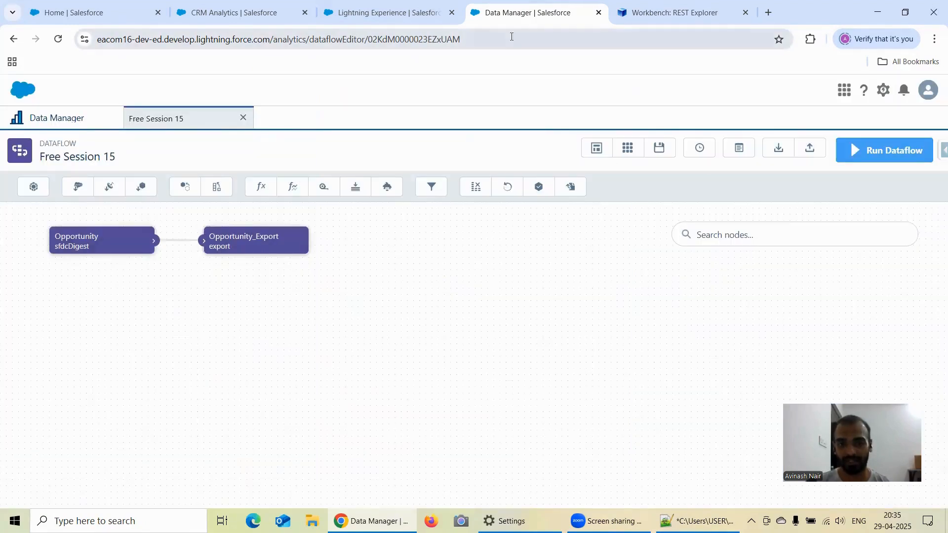
{"action": "left_click", "coordinate": [629, 20]}
{"action": "scroll", "coordinate": [448, 172], "scroll_direction": "up", "scroll_amount": 4}
{"action": "scroll", "coordinate": [449, 172], "scroll_direction": "up", "scroll_amount": 1}
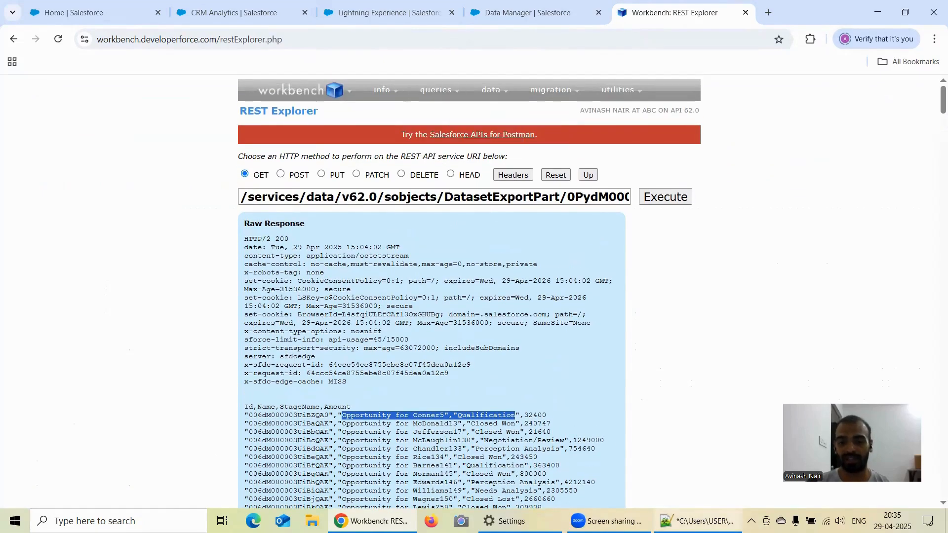
Review the DatasetExport query, the DatasetExportPart query and the recorded IDs in the Notepad++ notes.
{"action": "left_click", "coordinate": [697, 521]}
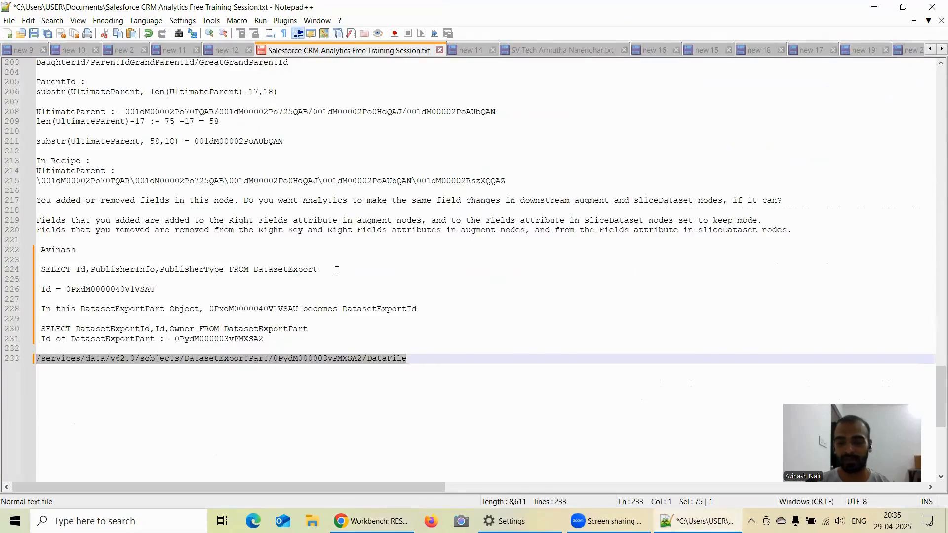
{"action": "left_click_drag", "start_coordinate": [318, 271], "coordinate": [257, 275]}
{"action": "left_click", "coordinate": [320, 263]}
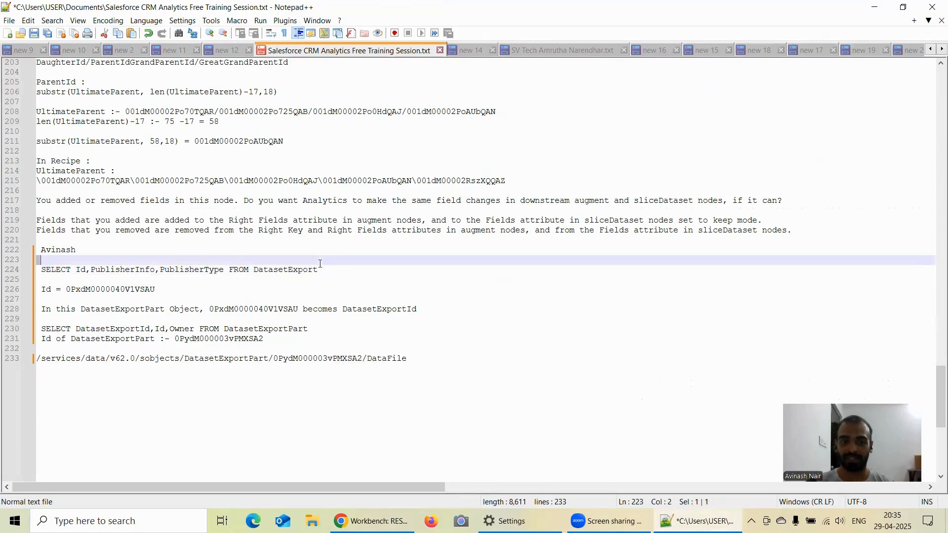
{"action": "left_click_drag", "start_coordinate": [140, 269], "coordinate": [86, 273]}
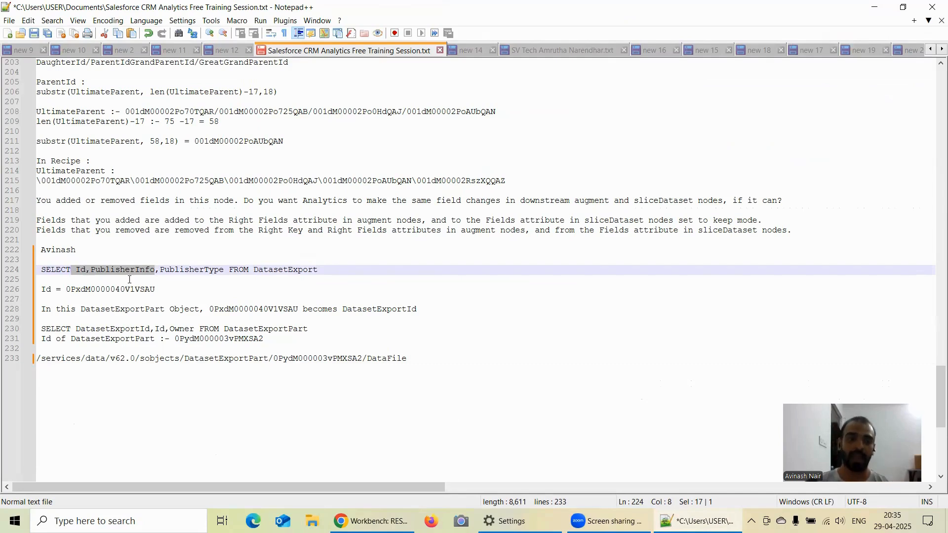
{"action": "double_click", "coordinate": [80, 271]}
{"action": "left_click_drag", "start_coordinate": [42, 270], "coordinate": [138, 271]}
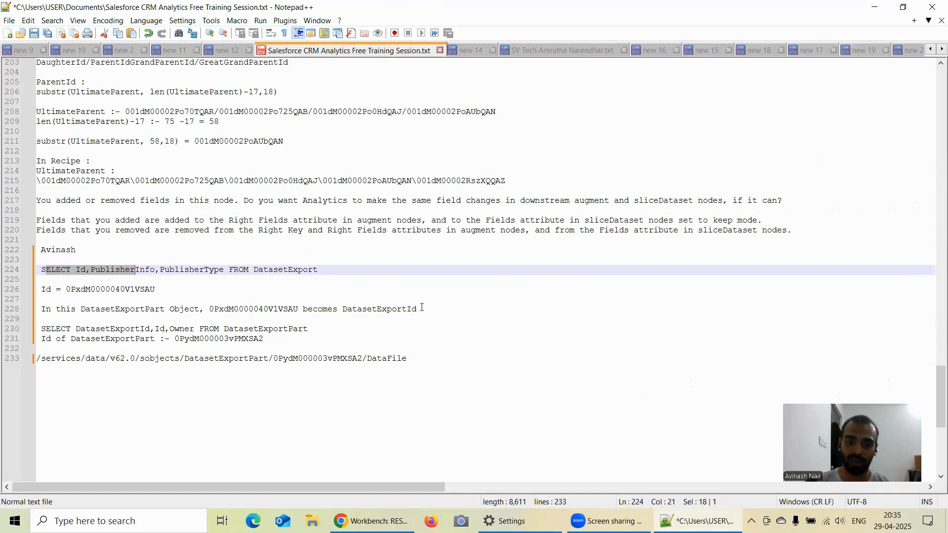
{"action": "left_click_drag", "start_coordinate": [387, 310], "coordinate": [347, 312]}
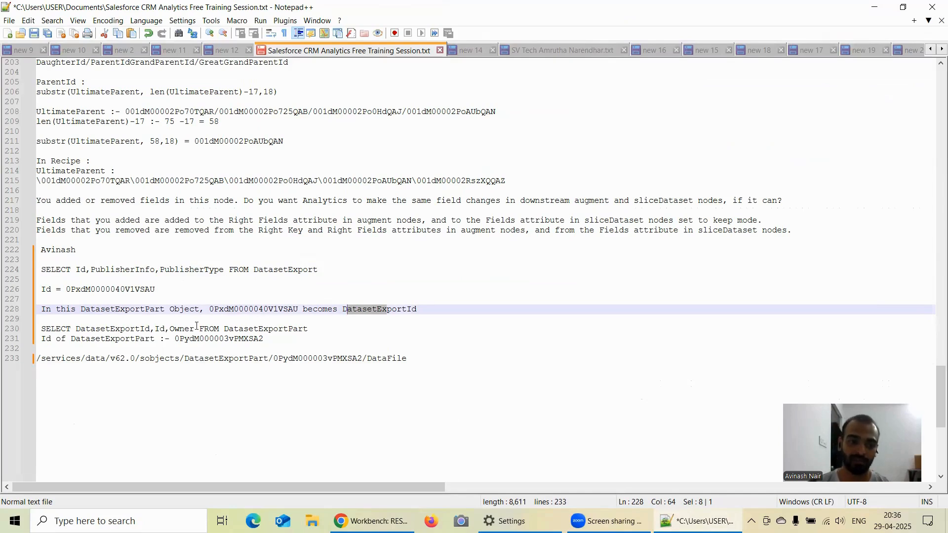
{"action": "double_click", "coordinate": [136, 330]}
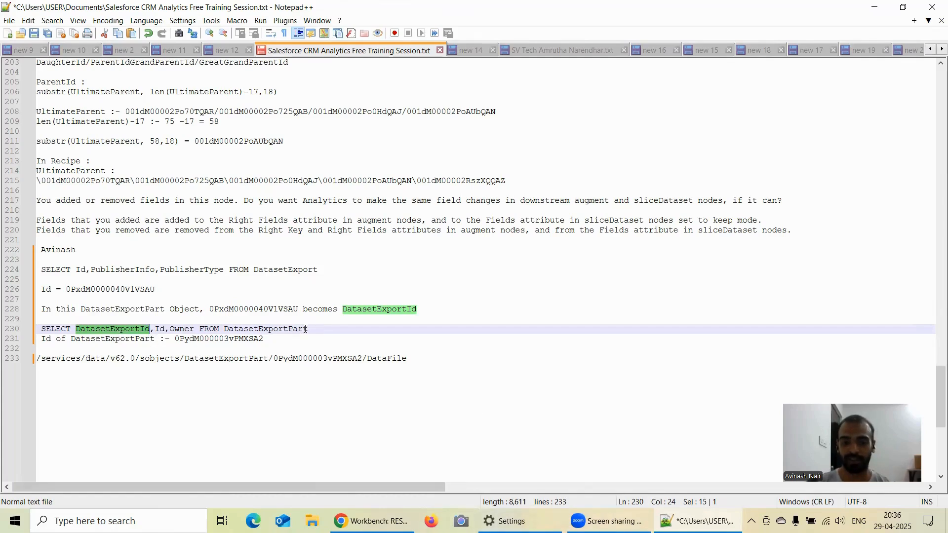
{"action": "left_click", "coordinate": [320, 334]}
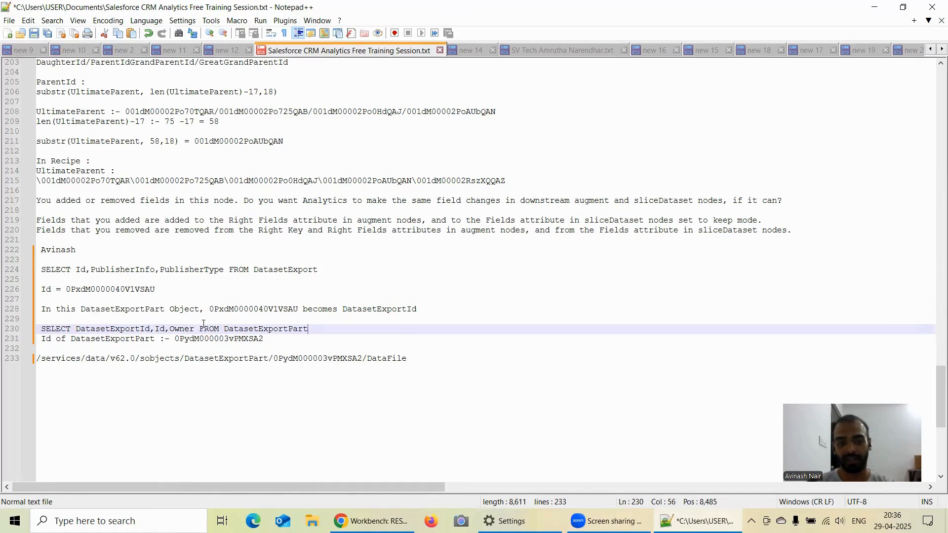
{"action": "left_click_drag", "start_coordinate": [239, 310], "coordinate": [303, 310]}
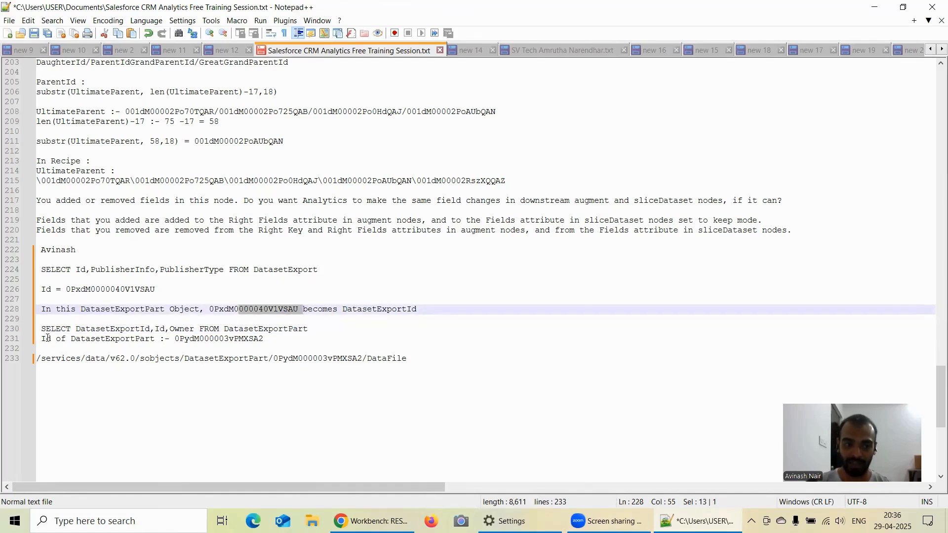
{"action": "left_click_drag", "start_coordinate": [66, 338], "coordinate": [269, 340]}
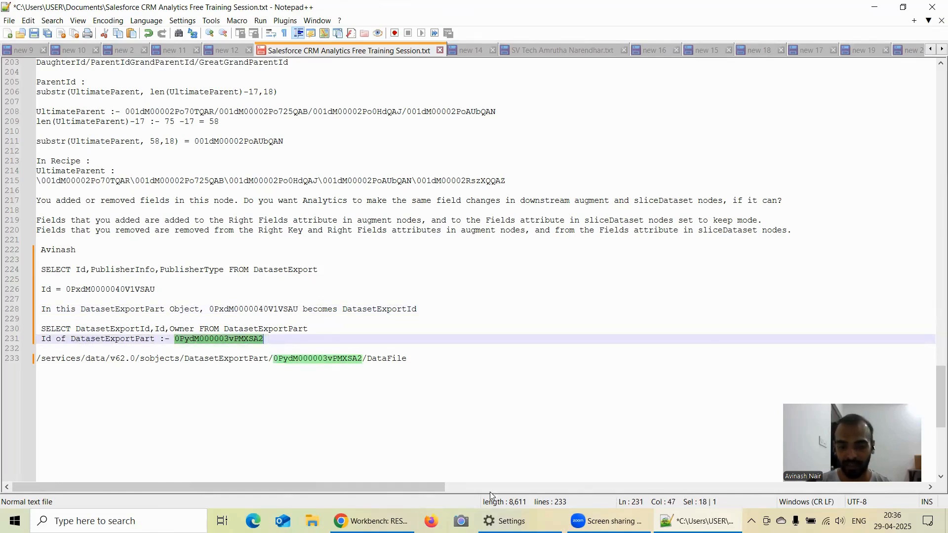
Compare the raw response in Workbench with the fields of the Opportunity sfdcDigest node in the Free Session 15 dataflow.
{"action": "left_click", "coordinate": [371, 521]}
{"action": "mouse_move", "coordinate": [620, 90]}
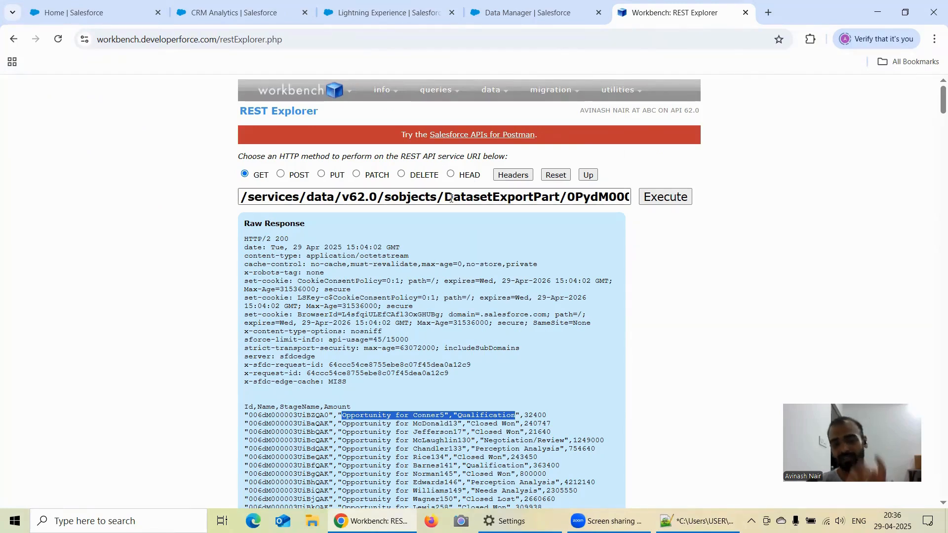
{"action": "scroll", "coordinate": [494, 237], "scroll_direction": "down", "scroll_amount": 1}
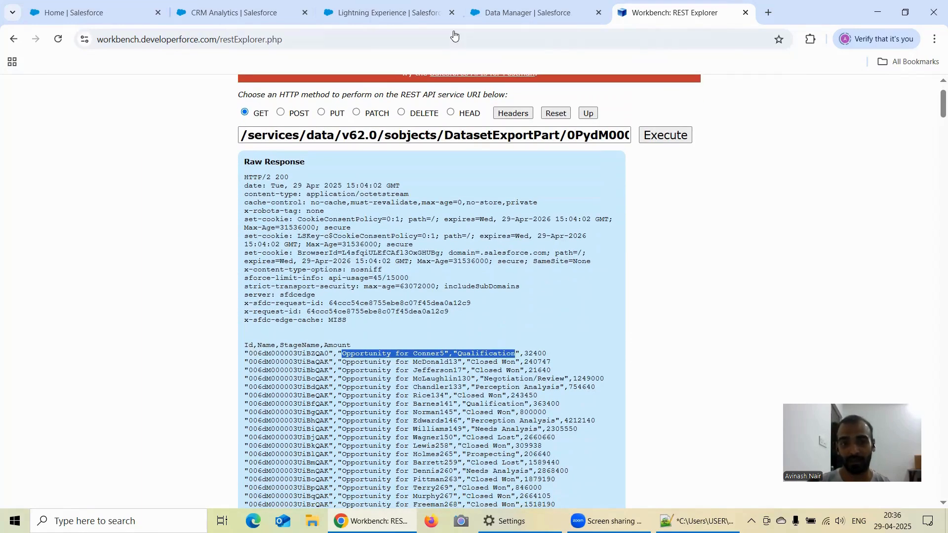
{"action": "left_click", "coordinate": [523, 13]}
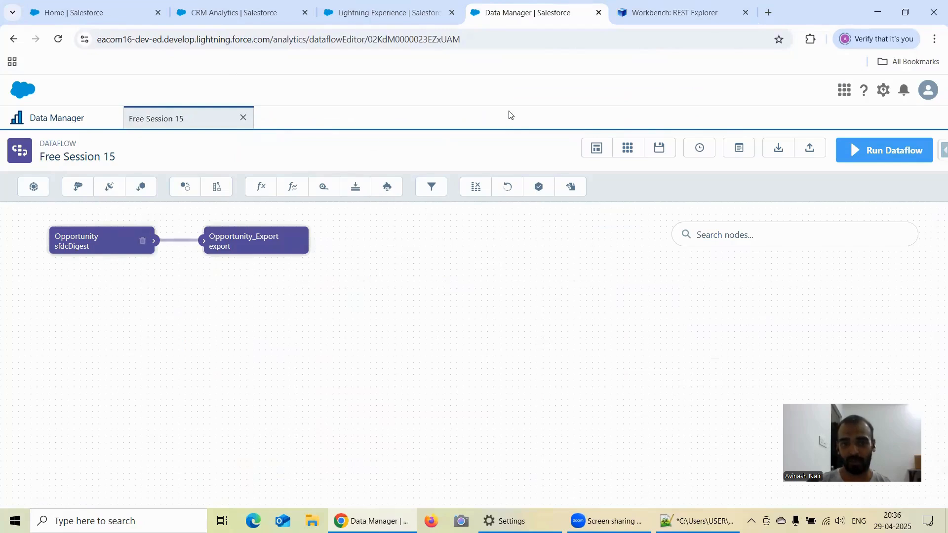
{"action": "left_click", "coordinate": [114, 249]}
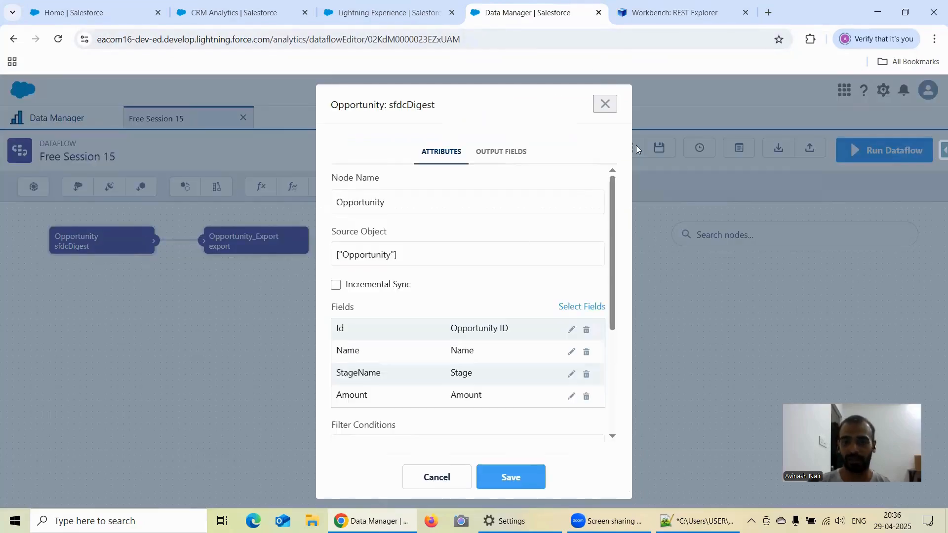
{"action": "left_click", "coordinate": [668, 22]}
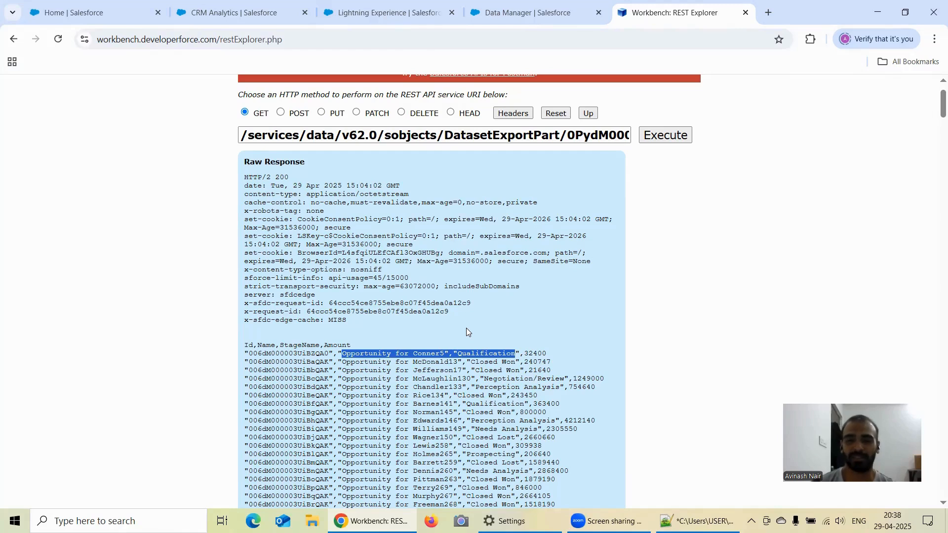
{"action": "left_click", "coordinate": [660, 95]}
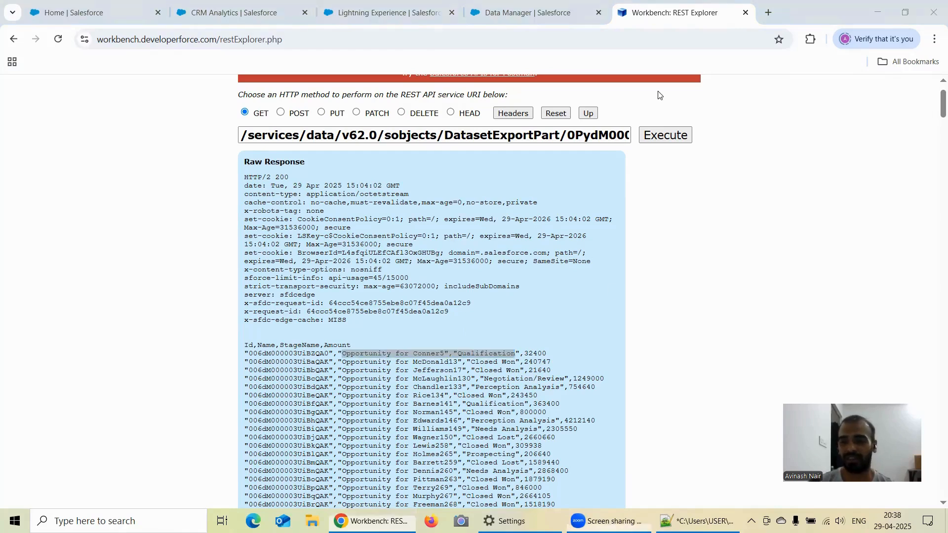